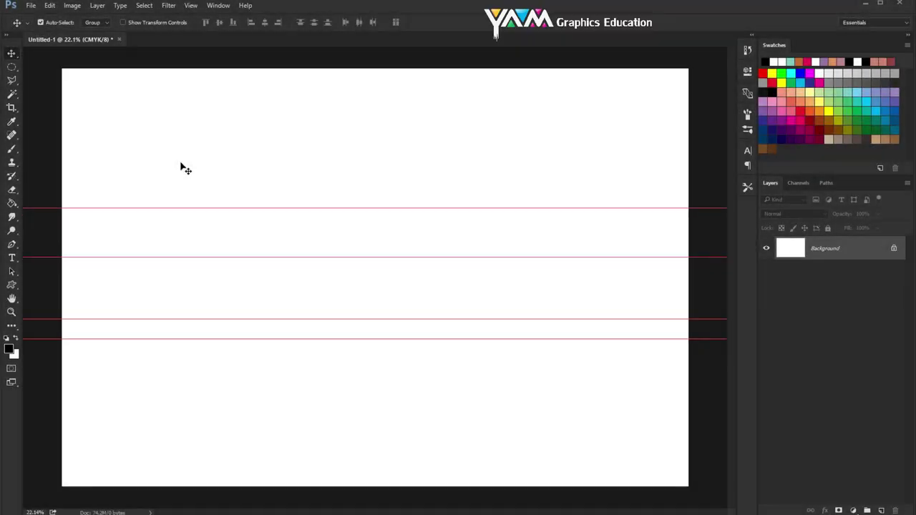
- Load 2020 Brushes.abr from the Desktop's 2020 TEXT LOGO folder and choose the 606 px numeral-2 brush
{"action": "left_click", "coordinate": [17, 149]}
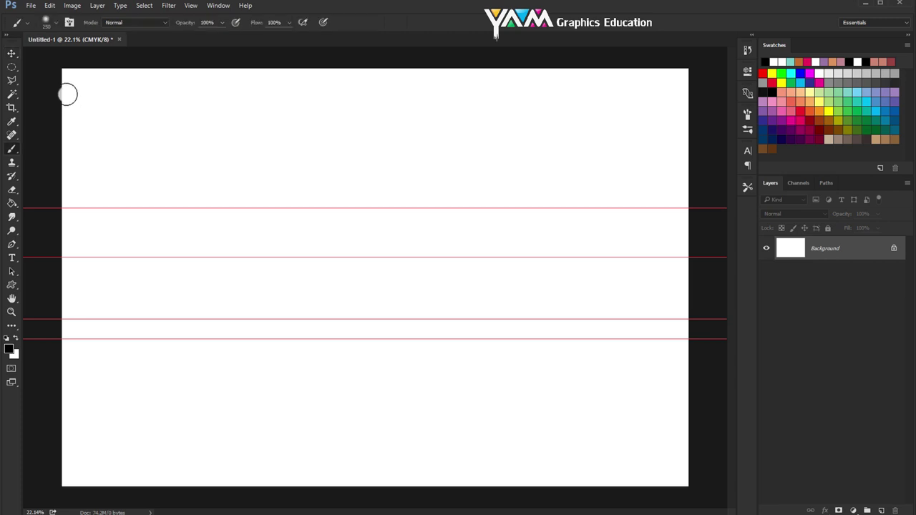
{"action": "left_click", "coordinate": [47, 22]}
{"action": "scroll", "coordinate": [125, 204], "scroll_direction": "down", "scroll_amount": 3}
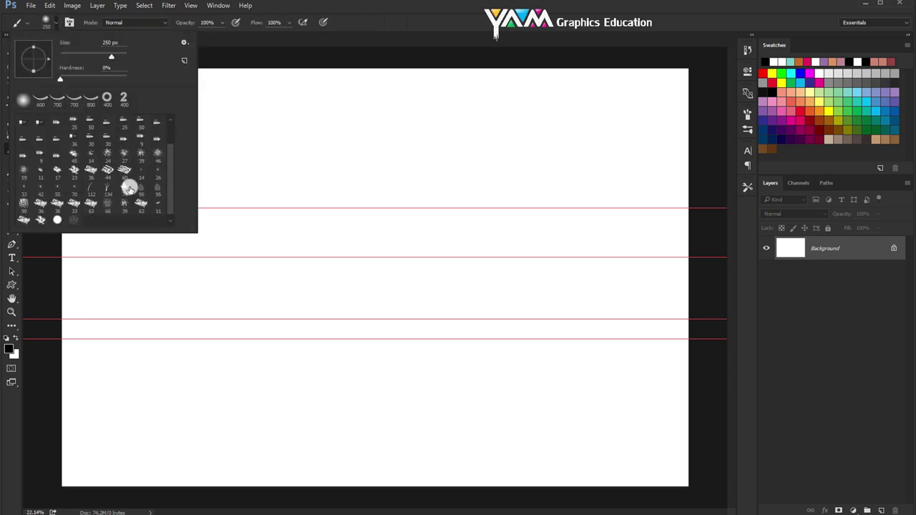
{"action": "left_click", "coordinate": [184, 43]}
{"action": "left_click", "coordinate": [209, 201]}
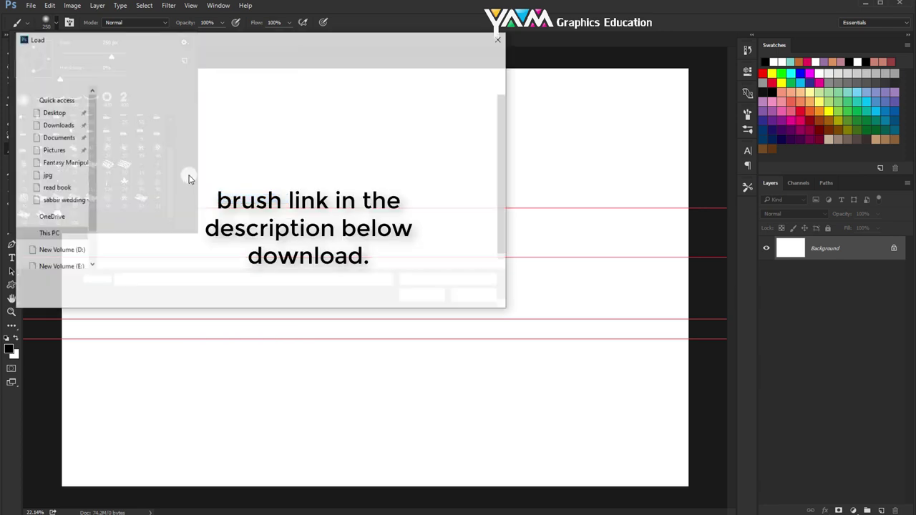
{"action": "left_click", "coordinate": [47, 112]}
{"action": "double_click", "coordinate": [143, 130]}
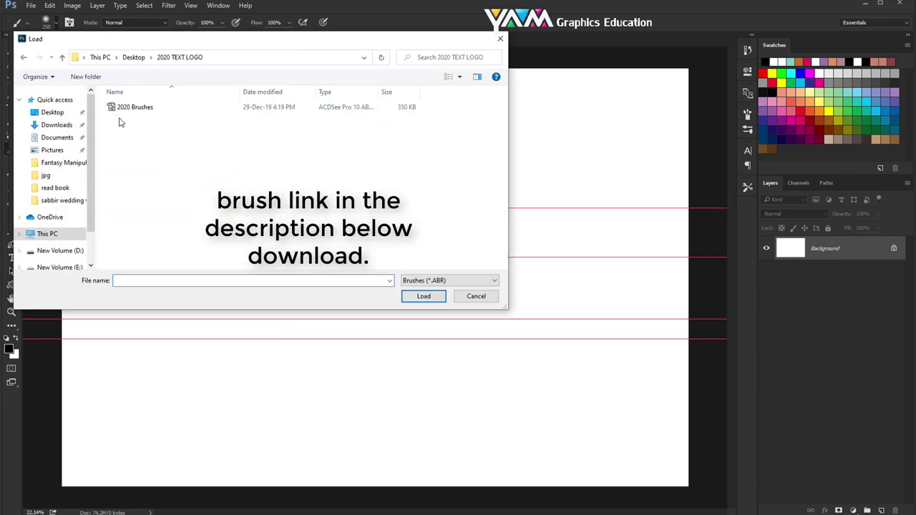
{"action": "left_click", "coordinate": [122, 107]}
{"action": "double_click", "coordinate": [121, 107]}
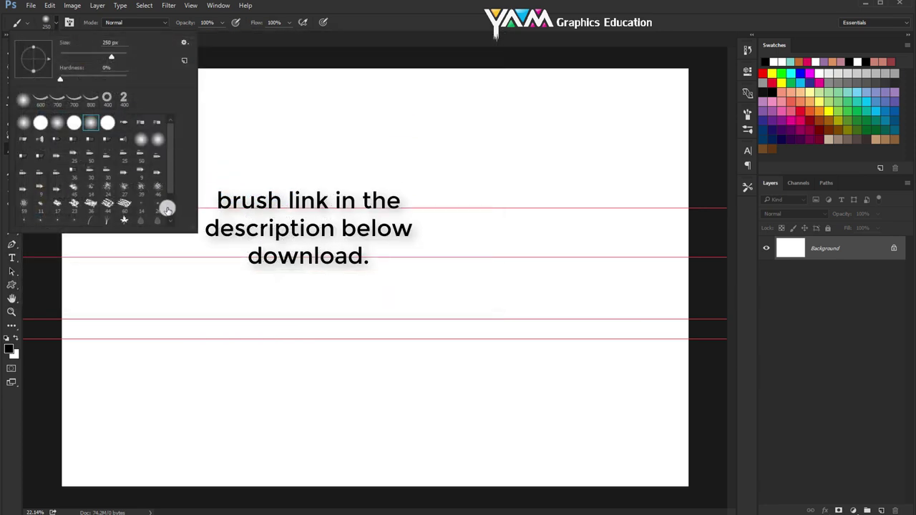
{"action": "scroll", "coordinate": [168, 207], "scroll_direction": "down", "scroll_amount": 3}
{"action": "left_click", "coordinate": [107, 216]}
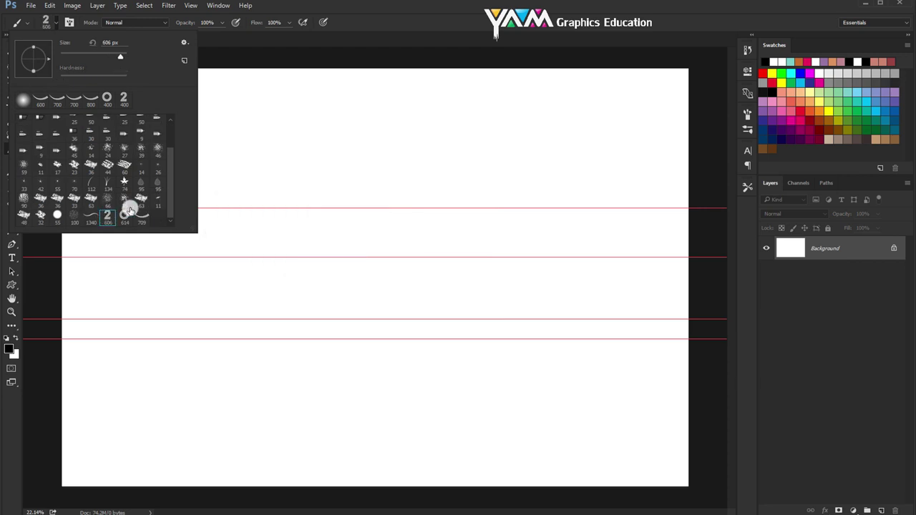
- Add a new empty layer and size the 2 brush to 900 px
{"action": "left_click", "coordinate": [351, 27]}
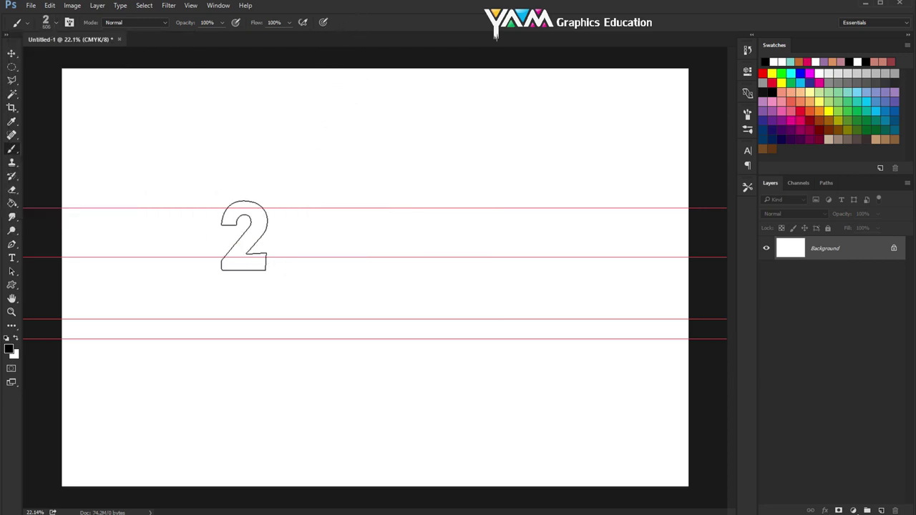
{"action": "key", "text": "bracketright"}
{"action": "key", "text": "bracketright"}
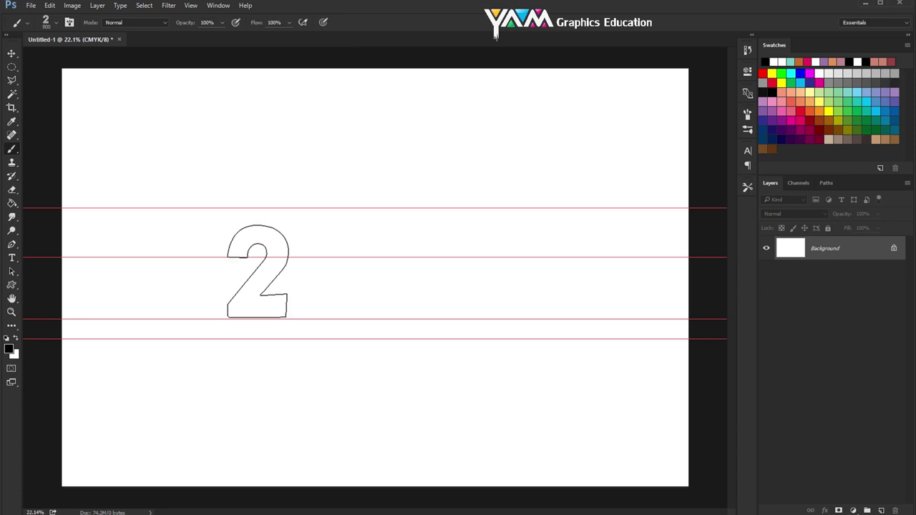
{"action": "left_click", "coordinate": [885, 508]}
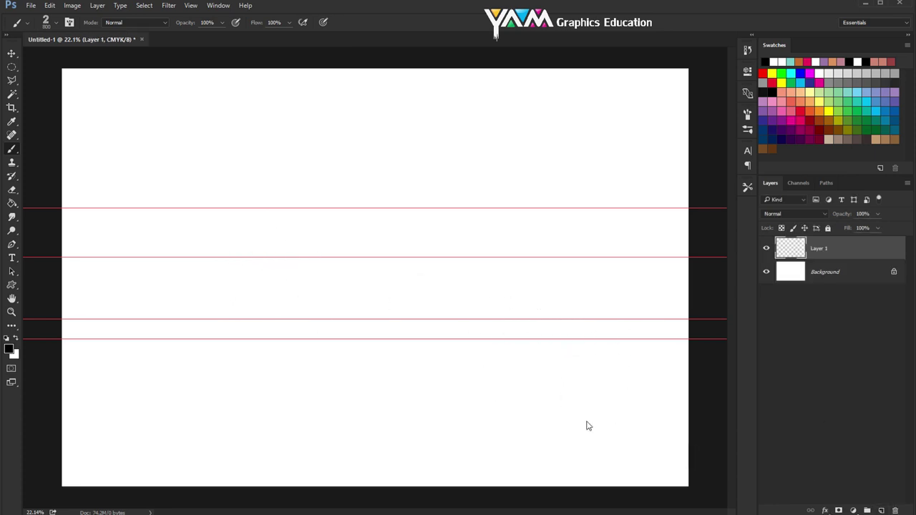
{"action": "key", "text": "bracketright"}
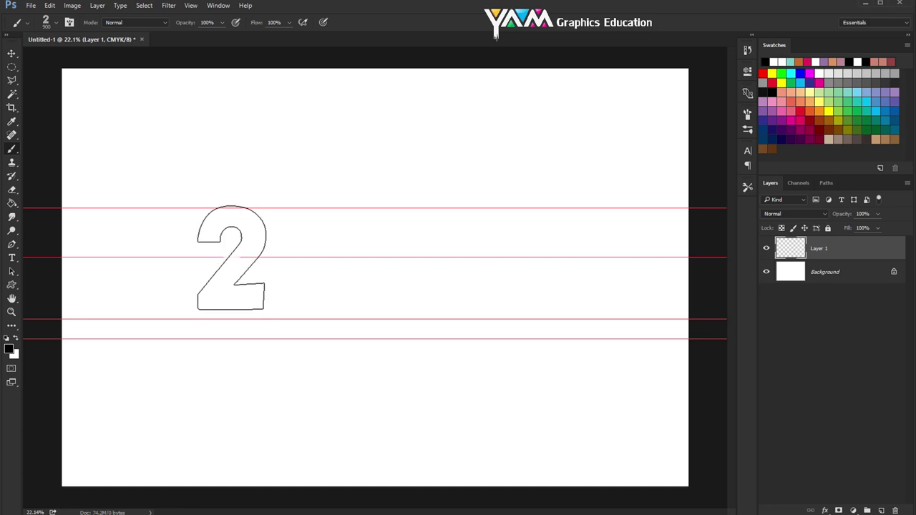
{"action": "key", "text": "bracketright"}
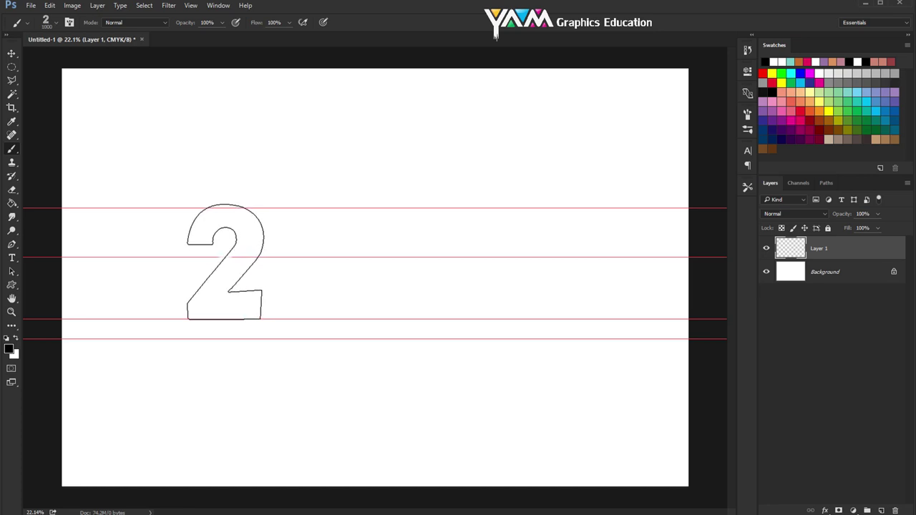
{"action": "key", "text": "bracketleft"}
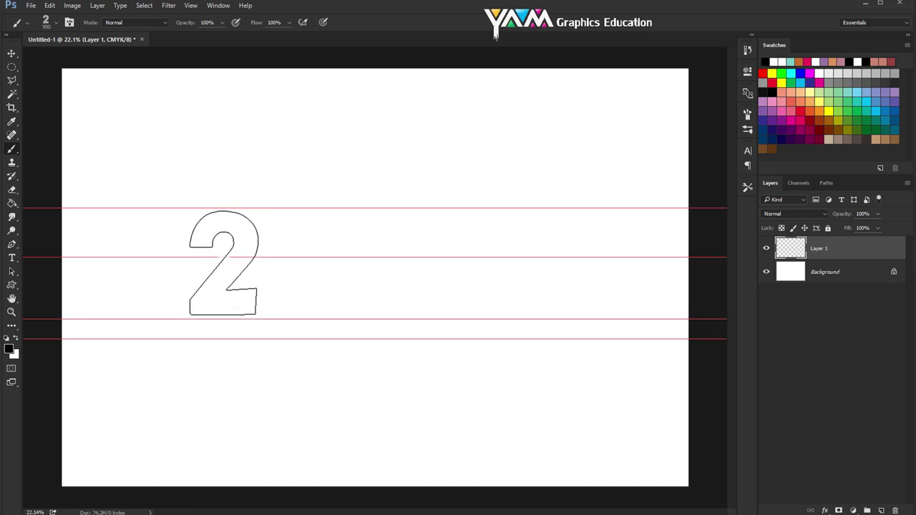
{"action": "left_click", "coordinate": [222, 263]}
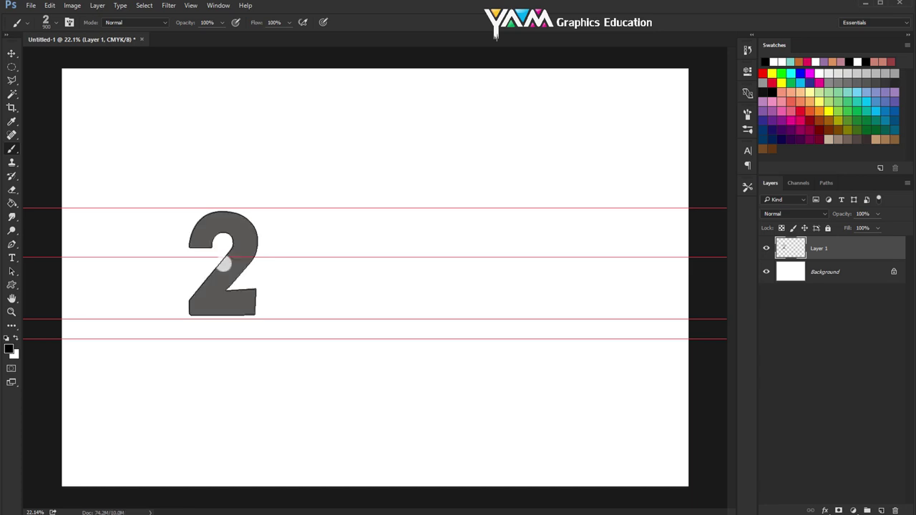
{"action": "key", "text": "ctrl+z"}
- Set the foreground colour to orange and stamp a solid orange 2 on Layer 1
{"action": "left_click", "coordinate": [8, 349]}
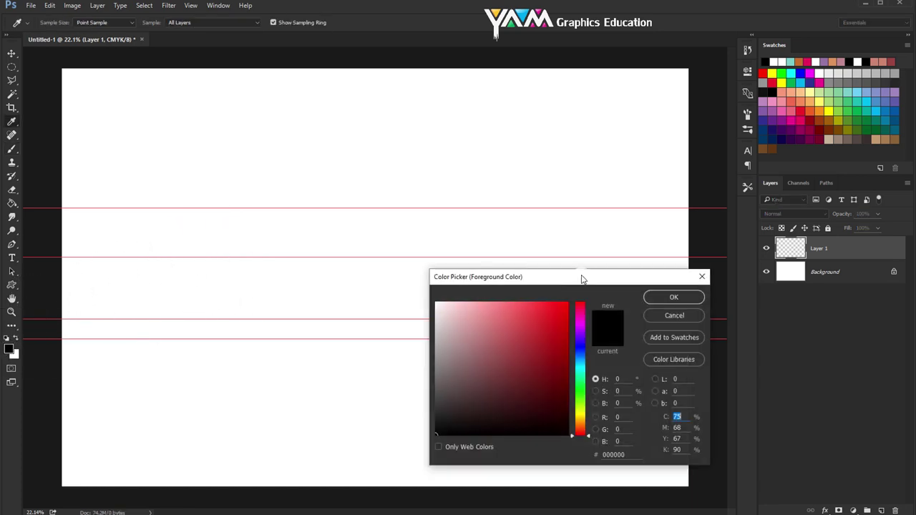
{"action": "left_click", "coordinate": [782, 94]}
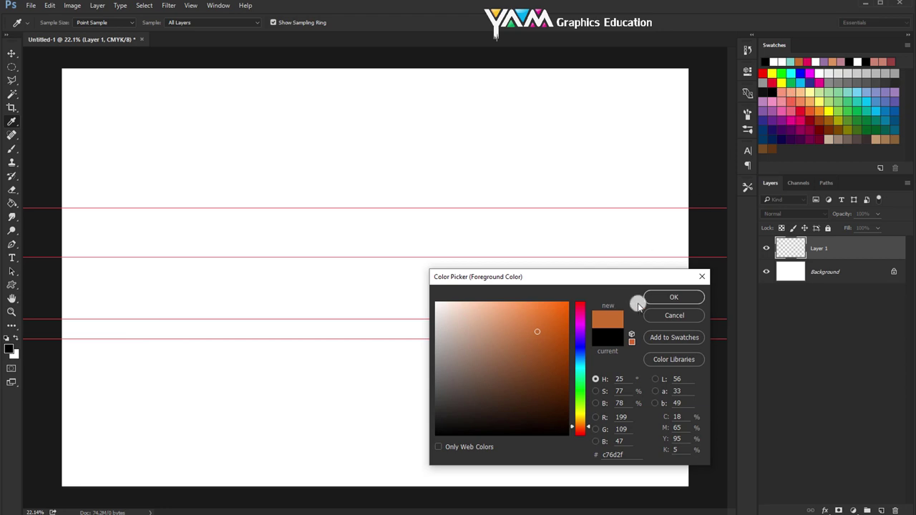
{"action": "left_click", "coordinate": [673, 297]}
{"action": "left_click", "coordinate": [258, 259]}
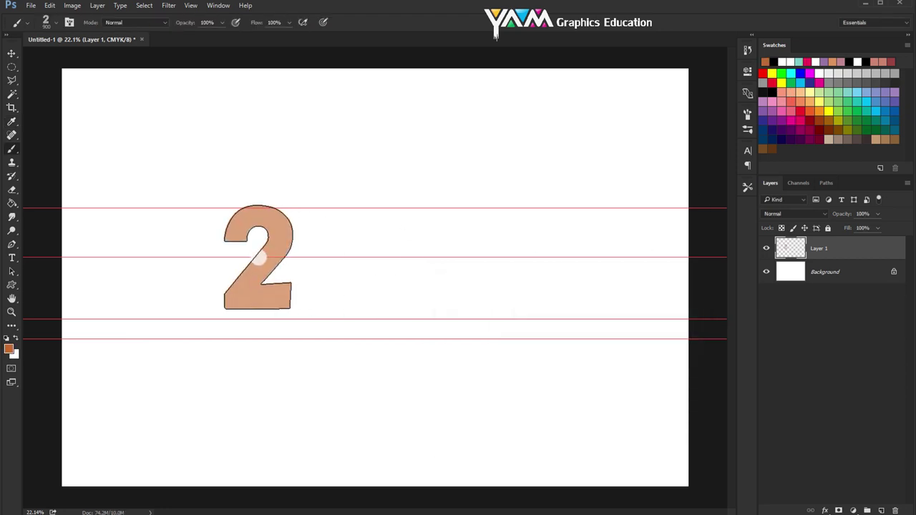
{"action": "key", "text": "ctrl+z"}
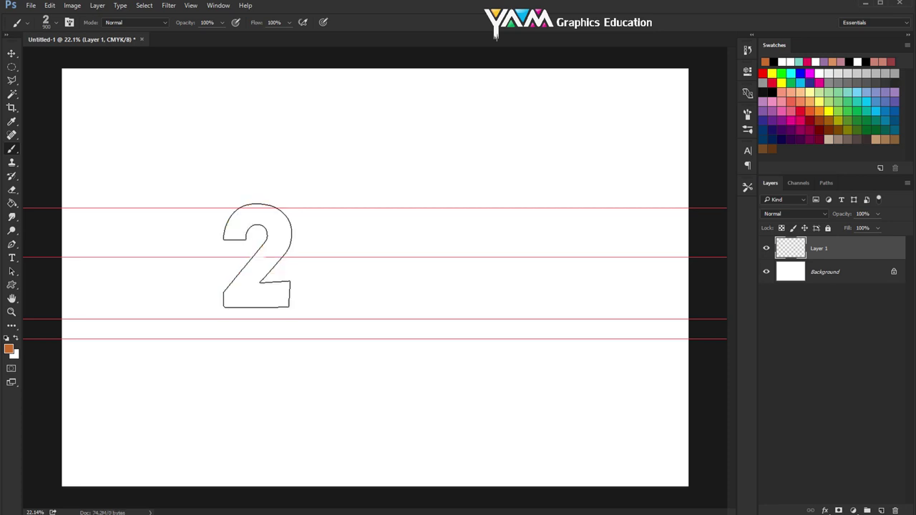
{"action": "left_click", "coordinate": [253, 262]}
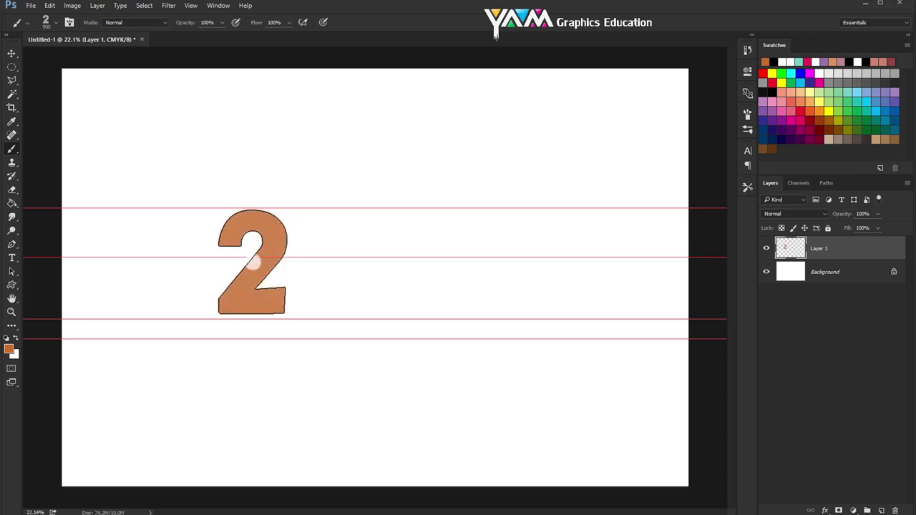
{"action": "left_click", "coordinate": [253, 262]}
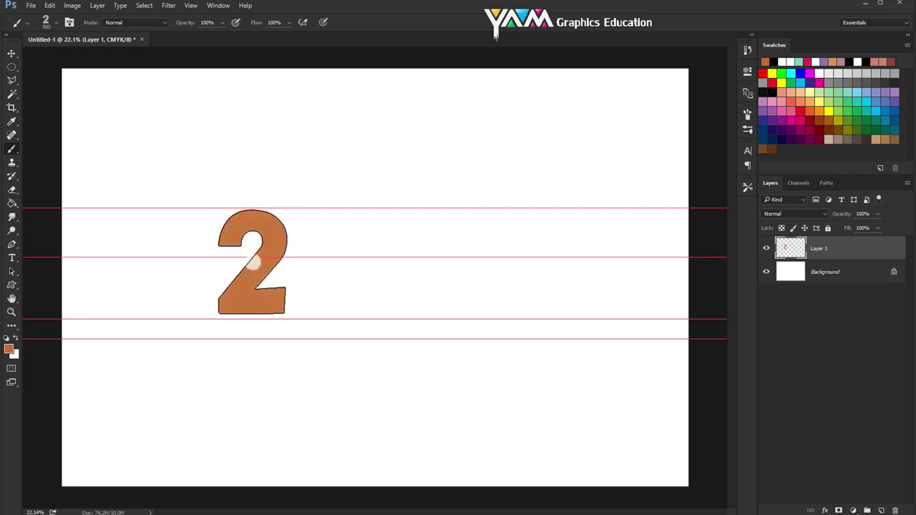
- Nudge the 2 up-left and scale it to about 106% between the guides
{"action": "left_click", "coordinate": [10, 55]}
{"action": "key", "text": "ctrl+t"}
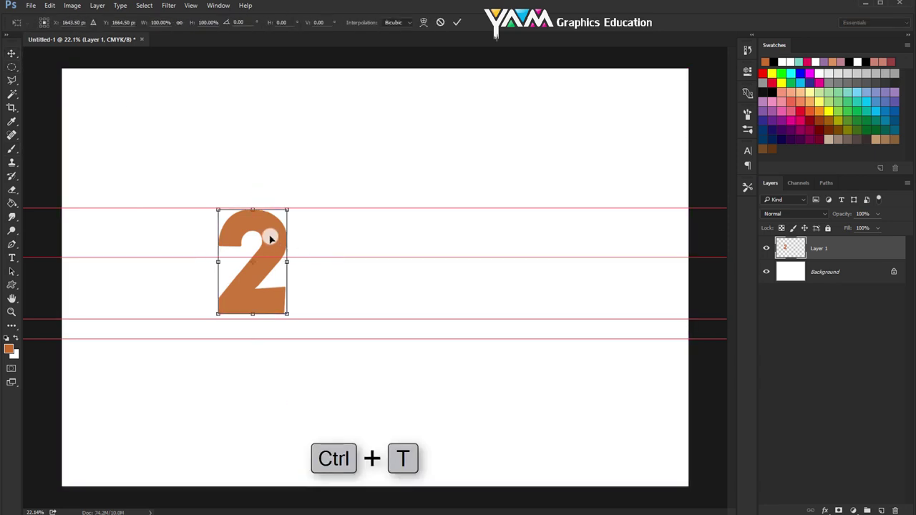
{"action": "left_click_drag", "start_coordinate": [271, 239], "coordinate": [266, 238]}
{"action": "left_click_drag", "start_coordinate": [281, 312], "coordinate": [284, 317]}
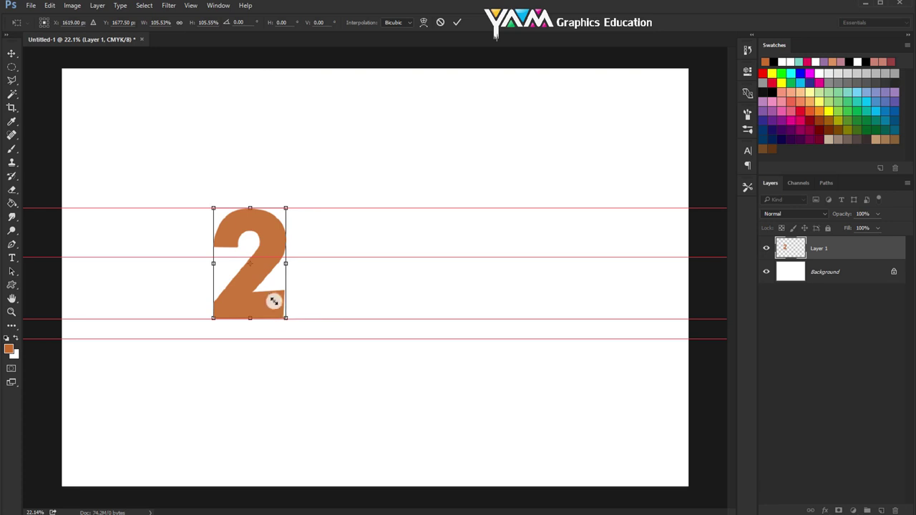
{"action": "double_click", "coordinate": [271, 300]}
{"action": "left_click", "coordinate": [15, 160]}
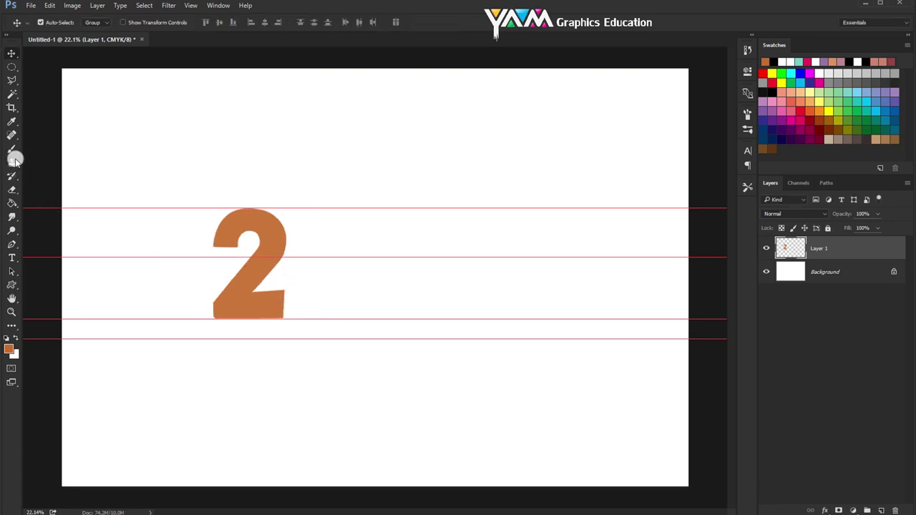
- Select the ring-shaped 0 brush and size it to 900 px
{"action": "left_click", "coordinate": [48, 23]}
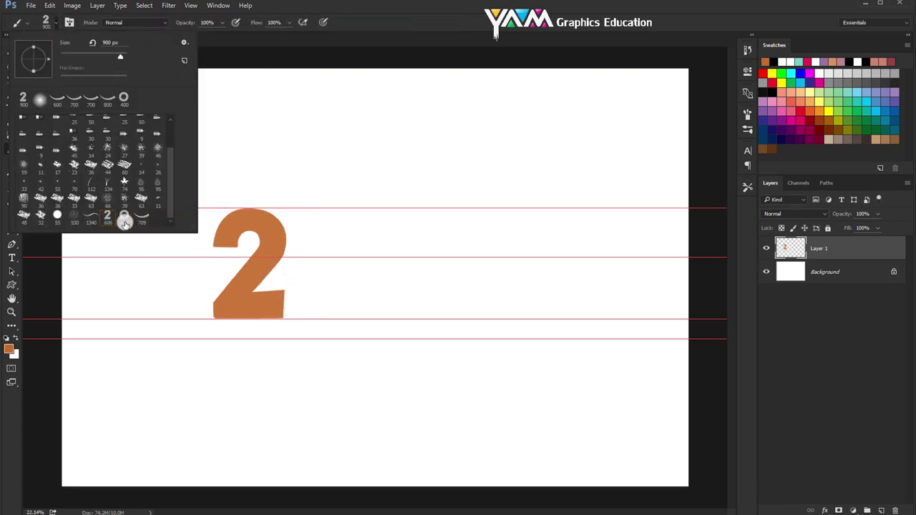
{"action": "left_click", "coordinate": [127, 220]}
{"action": "left_click", "coordinate": [362, 32]}
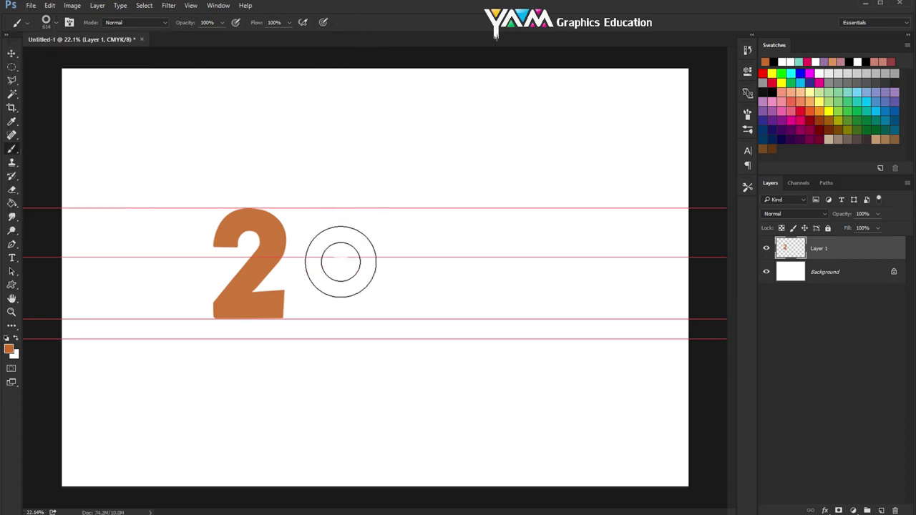
{"action": "key", "text": "bracketright"}
{"action": "key", "text": "bracketright"}
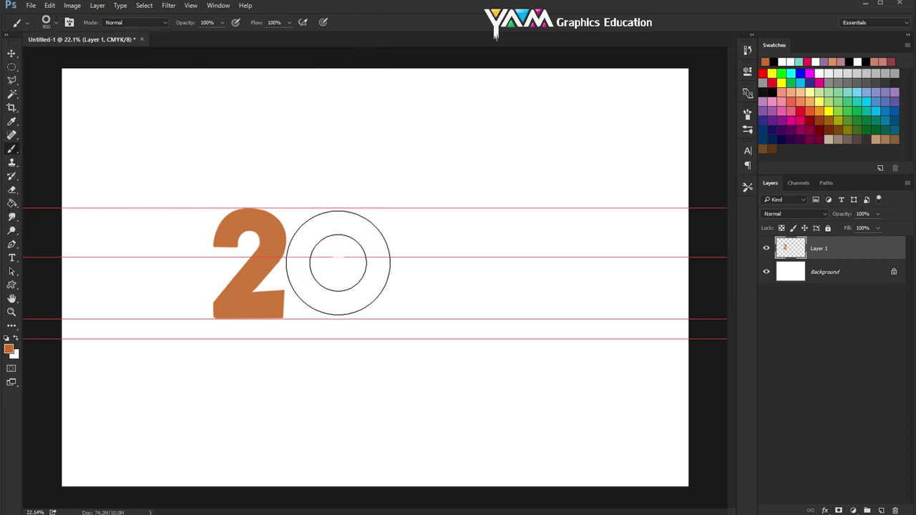
{"action": "key", "text": "bracketright"}
{"action": "key", "text": "bracketleft"}
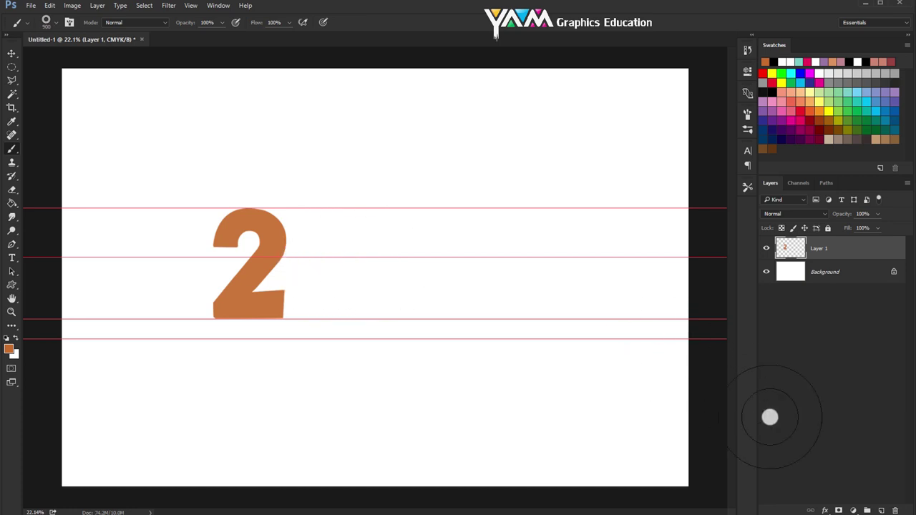
- Stamp a solid orange 0 beside the 2 on a new Layer 2
{"action": "left_click", "coordinate": [881, 510]}
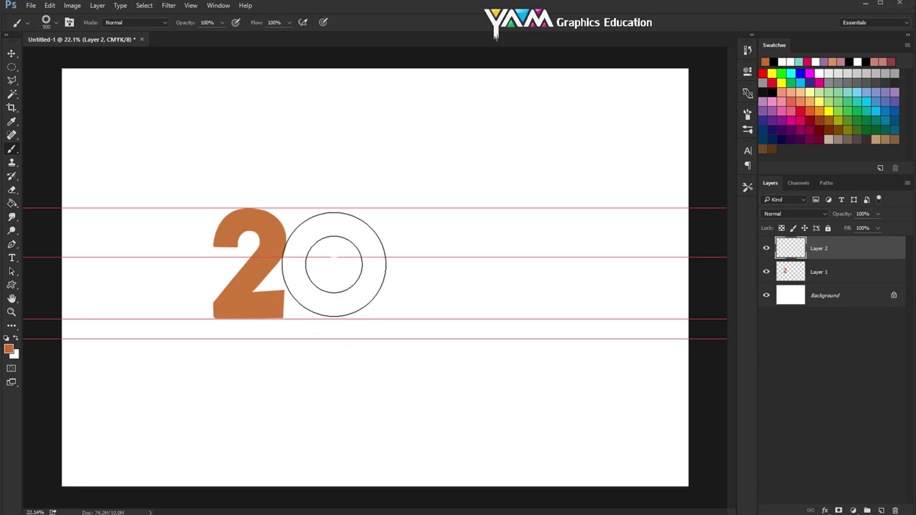
{"action": "left_click", "coordinate": [338, 265]}
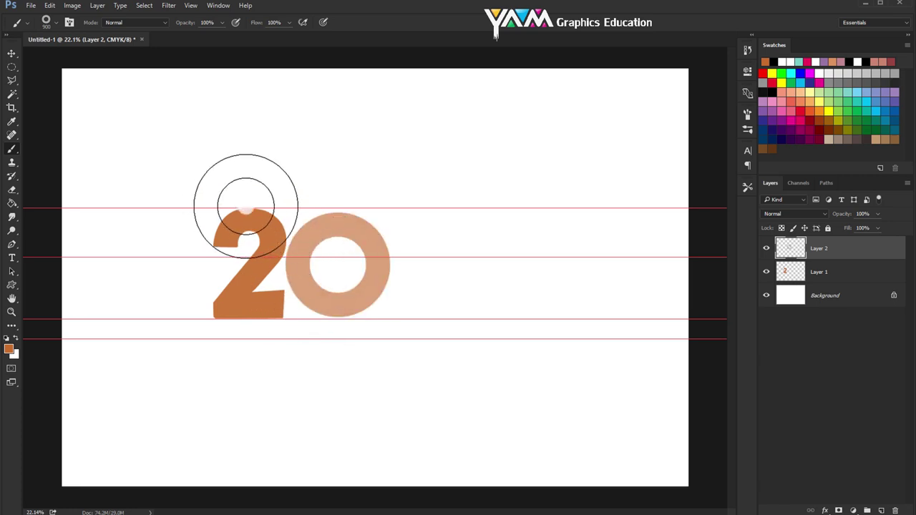
{"action": "key", "text": "ctrl+z"}
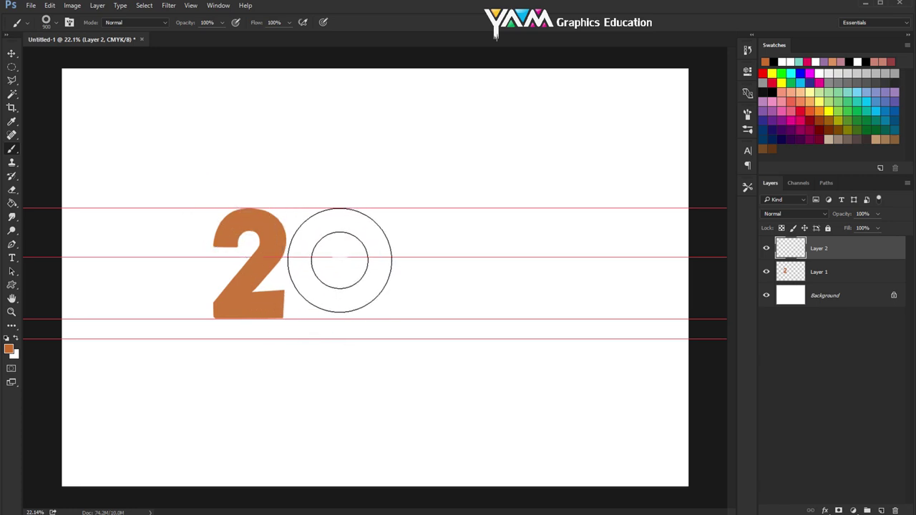
{"action": "left_click", "coordinate": [339, 263]}
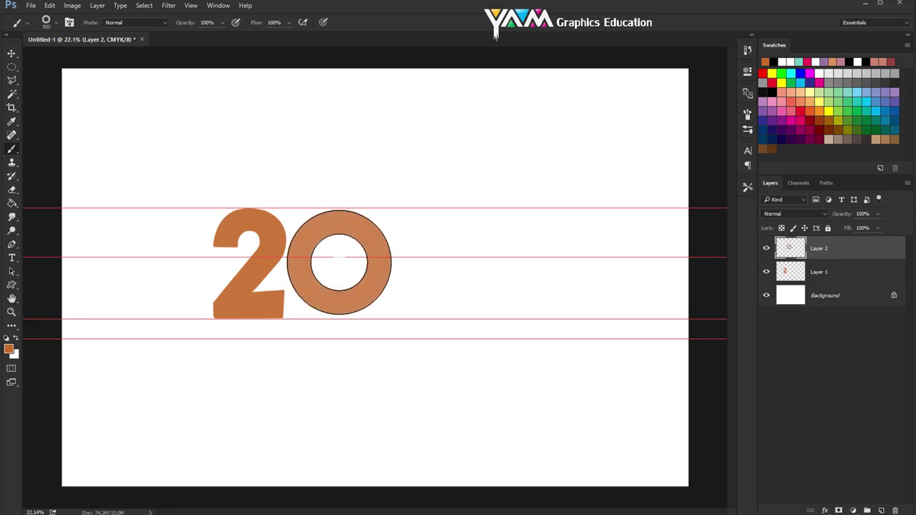
- Apply a first free transform to the 0 on Layer 2
{"action": "left_click", "coordinate": [12, 53]}
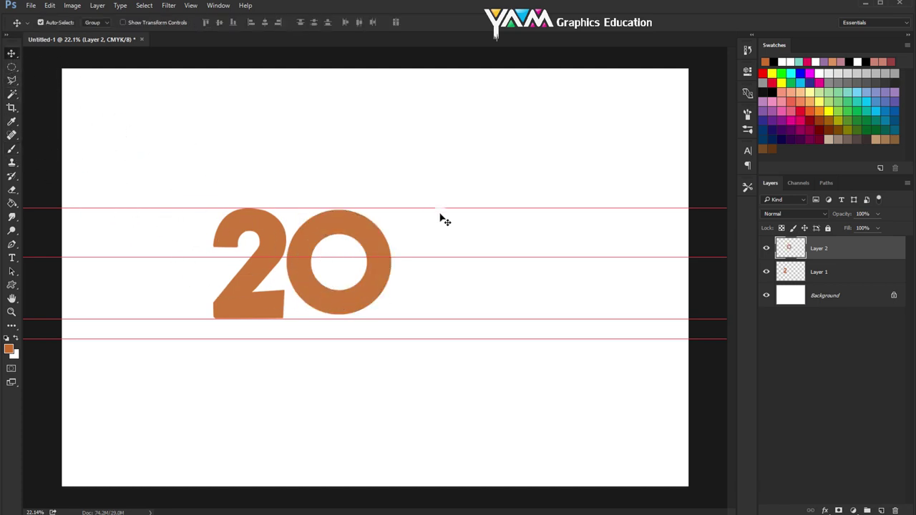
{"action": "key", "text": "ctrl+t"}
{"action": "right_click", "coordinate": [372, 247]}
{"action": "left_click", "coordinate": [379, 225]}
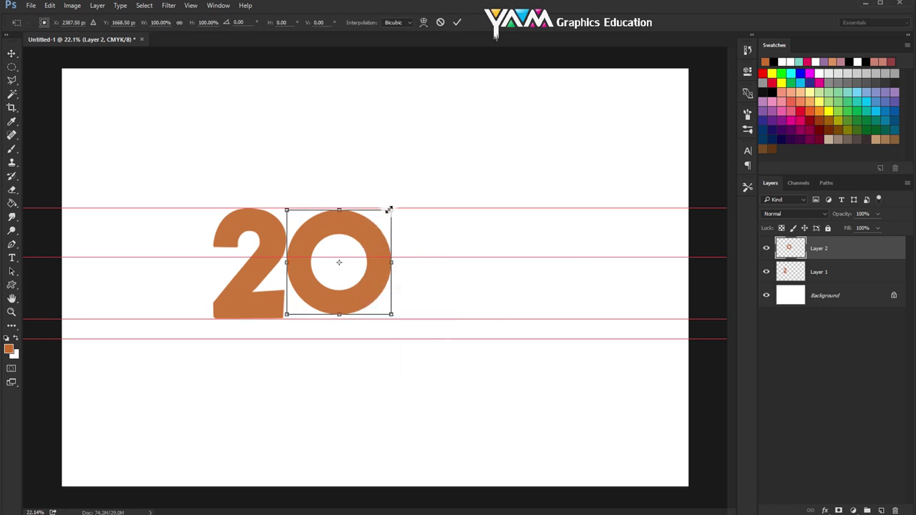
{"action": "left_click", "coordinate": [364, 227]}
{"action": "double_click", "coordinate": [371, 229]}
- Enlarge the 0 to about 101.55% and nudge it a few pixels left toward the 2
{"action": "right_click", "coordinate": [370, 233]}
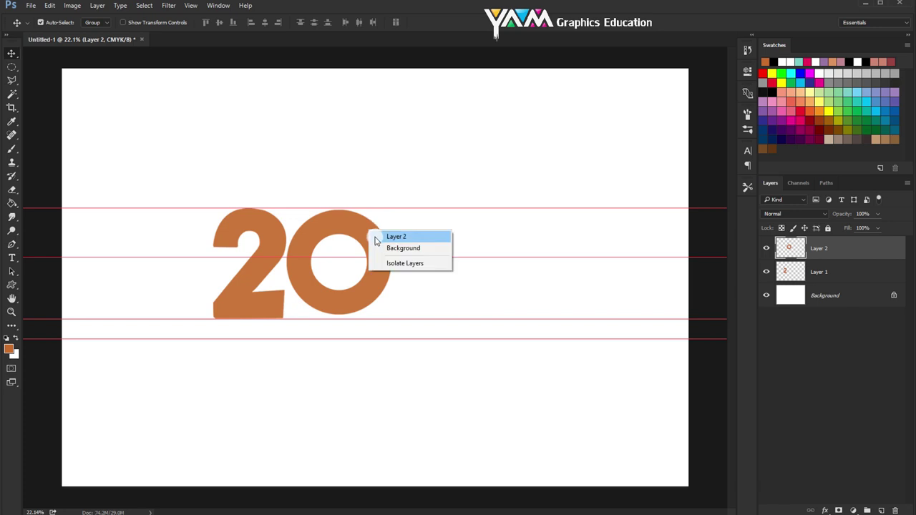
{"action": "left_click", "coordinate": [374, 237]}
{"action": "key", "text": "ctrl+t"}
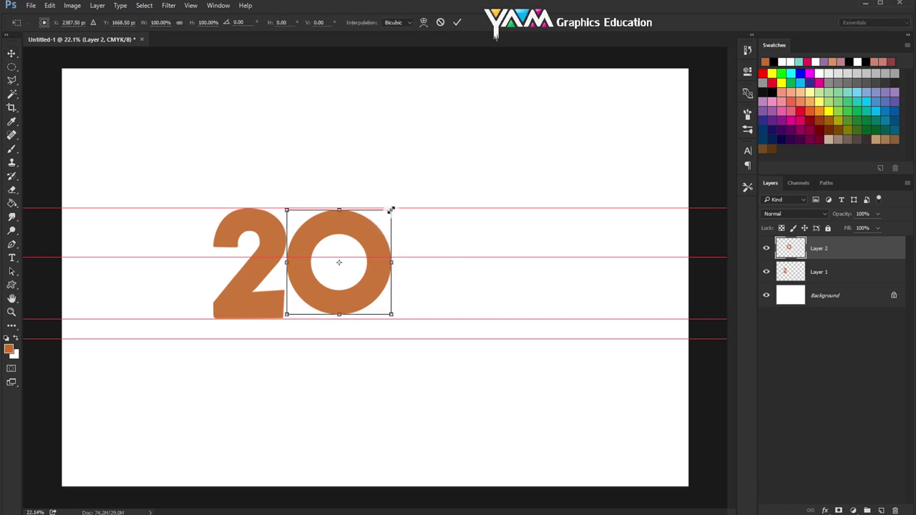
{"action": "left_click_drag", "start_coordinate": [393, 209], "coordinate": [394, 207]}
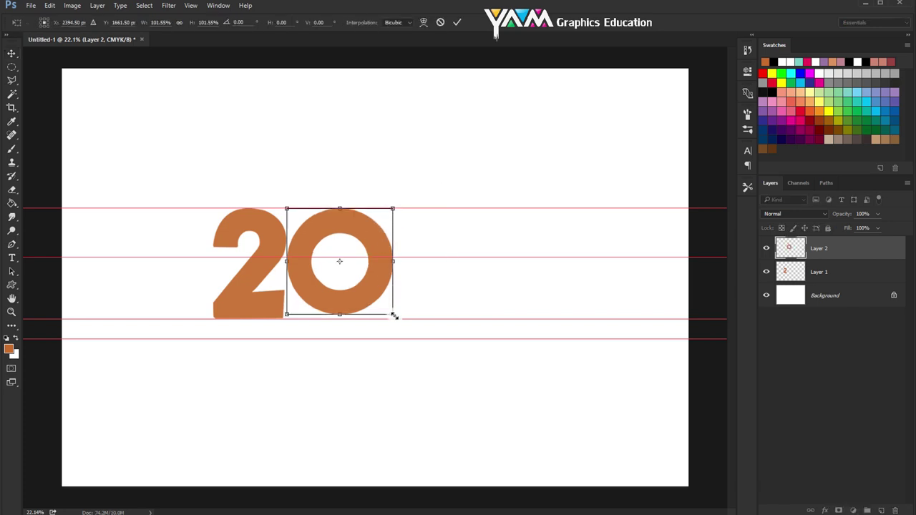
{"action": "left_click_drag", "start_coordinate": [393, 315], "coordinate": [397, 318]}
{"action": "double_click", "coordinate": [372, 301]}
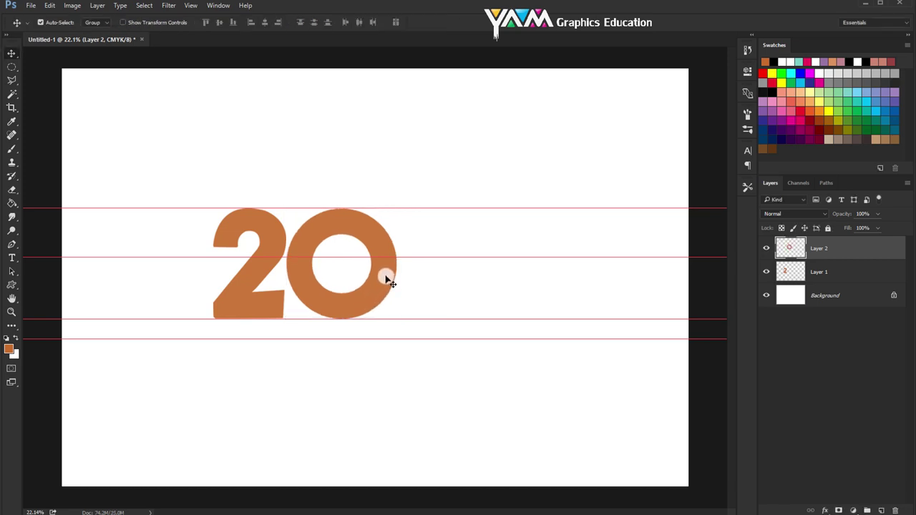
{"action": "key", "text": "Left"}
{"action": "key", "text": "Left"}
{"action": "key", "text": "Left"}
{"action": "key", "text": "Left"}
{"action": "key", "text": "Left"}
{"action": "key", "text": "Left"}
{"action": "key", "text": "Left"}
{"action": "key", "text": "Left"}
{"action": "key", "text": "Left"}
{"action": "key", "text": "Left"}
{"action": "key", "text": "Left"}
{"action": "key", "text": "Left"}
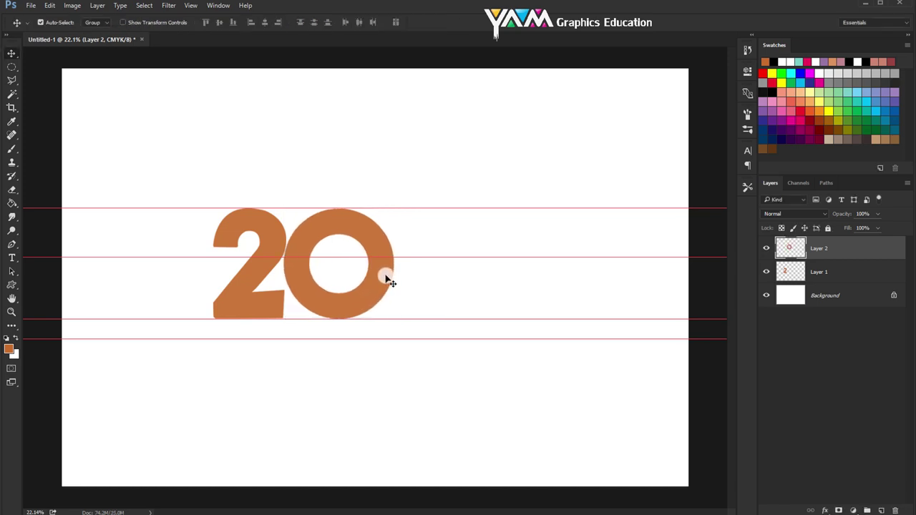
- Rename the digit layers '2' and '0' and select both together
{"action": "left_click", "coordinate": [835, 272], "text": "shift"}
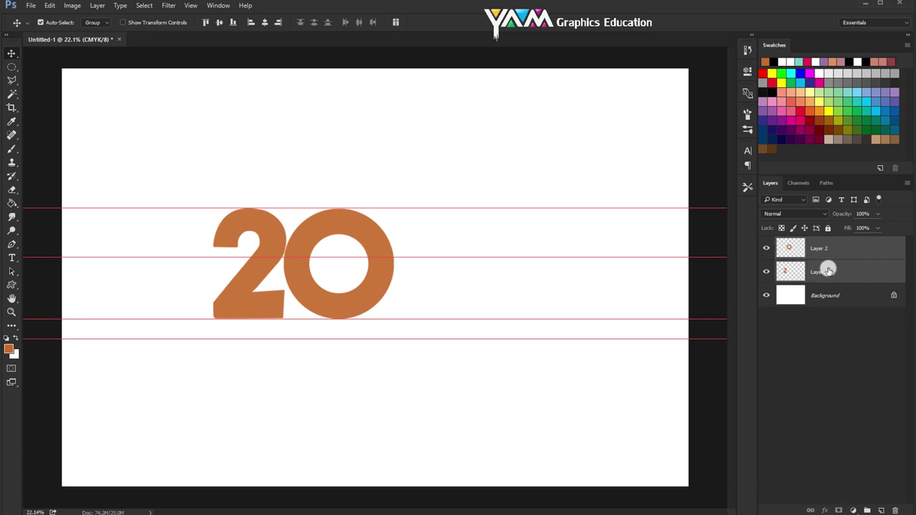
{"action": "left_click", "coordinate": [822, 273]}
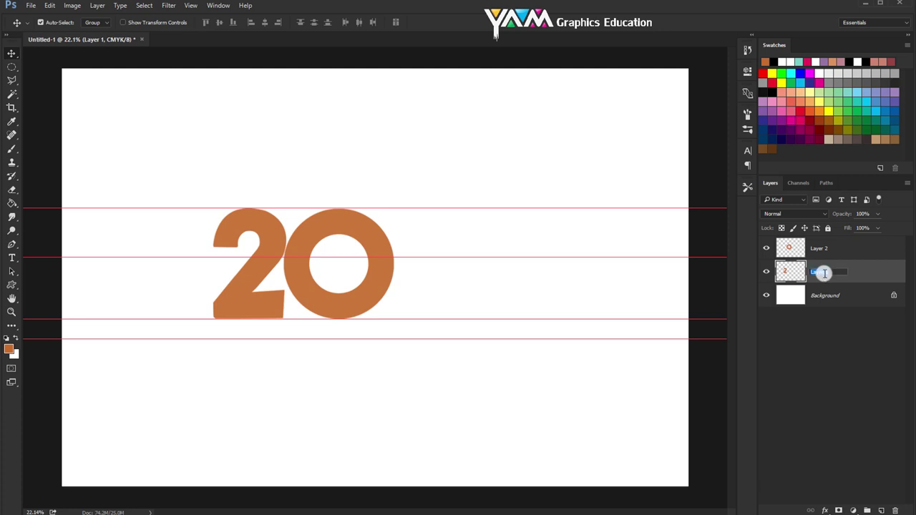
{"action": "type", "text": "2"}
{"action": "double_click", "coordinate": [820, 248]}
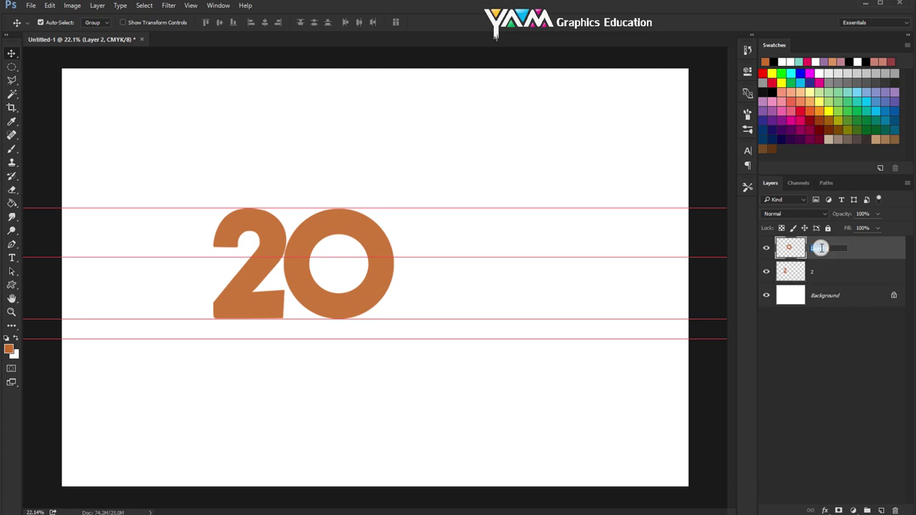
{"action": "type", "text": "0"}
{"action": "left_click", "coordinate": [834, 270]}
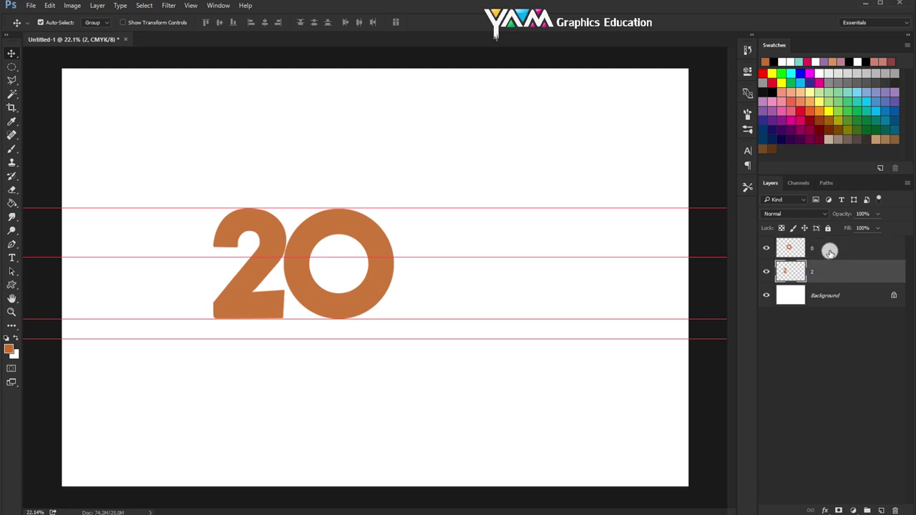
{"action": "left_click", "coordinate": [827, 248], "text": "ctrl"}
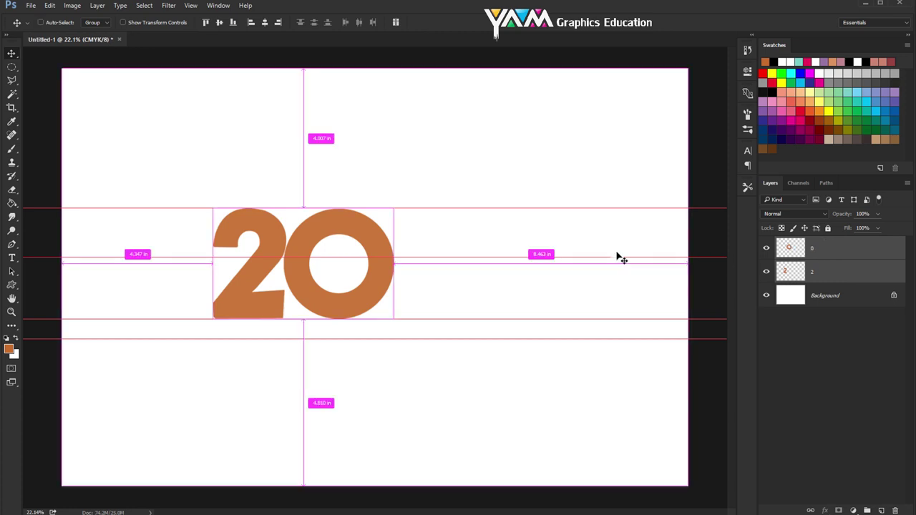
- Duplicate layers 2 and 0, scale the copies to about 75%, and place them lower right
{"action": "key", "text": "ctrl+j"}
{"action": "key", "text": "ctrl+t"}
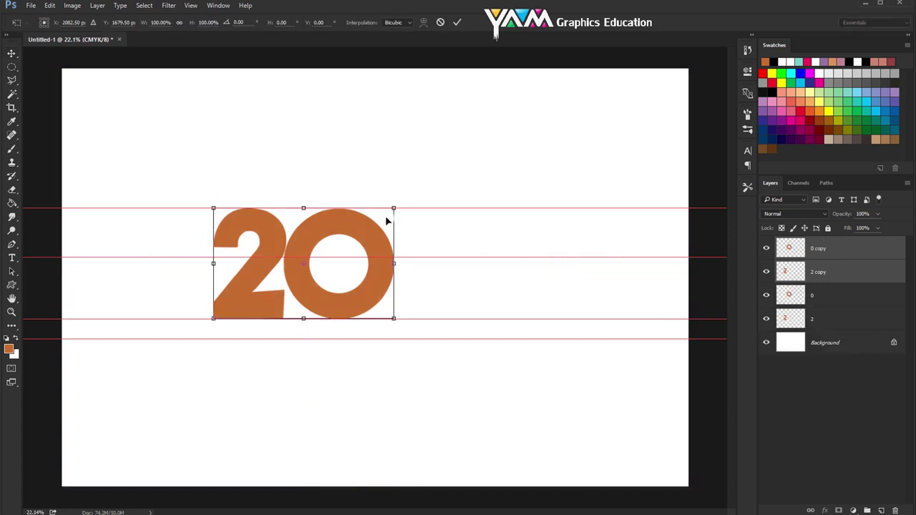
{"action": "mouse_move", "coordinate": [381, 218]}
{"action": "left_mouse_down"}
{"action": "mouse_move", "coordinate": [509, 262]}
{"action": "mouse_move", "coordinate": [542, 253]}
{"action": "mouse_move", "coordinate": [526, 261]}
{"action": "left_mouse_up"}
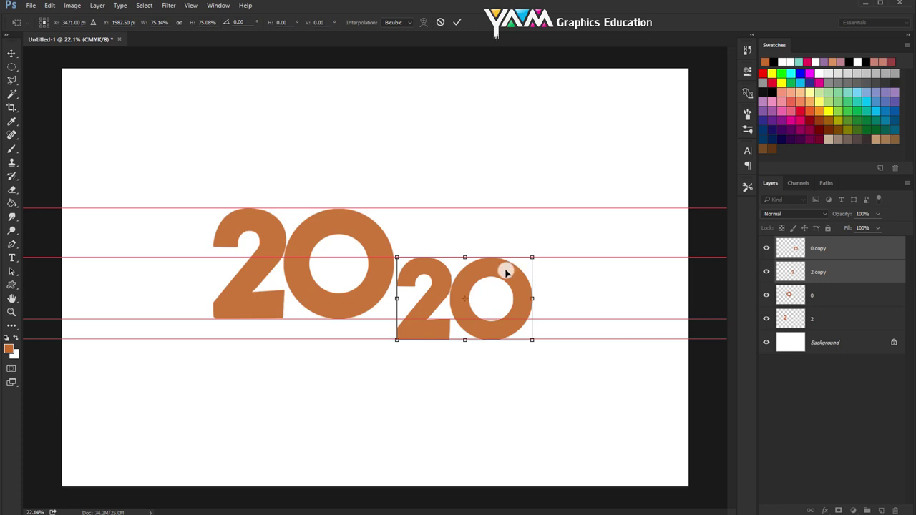
{"action": "key", "text": "shift+Left"}
{"action": "key", "text": "shift+Left"}
{"action": "key", "text": "shift+Left"}
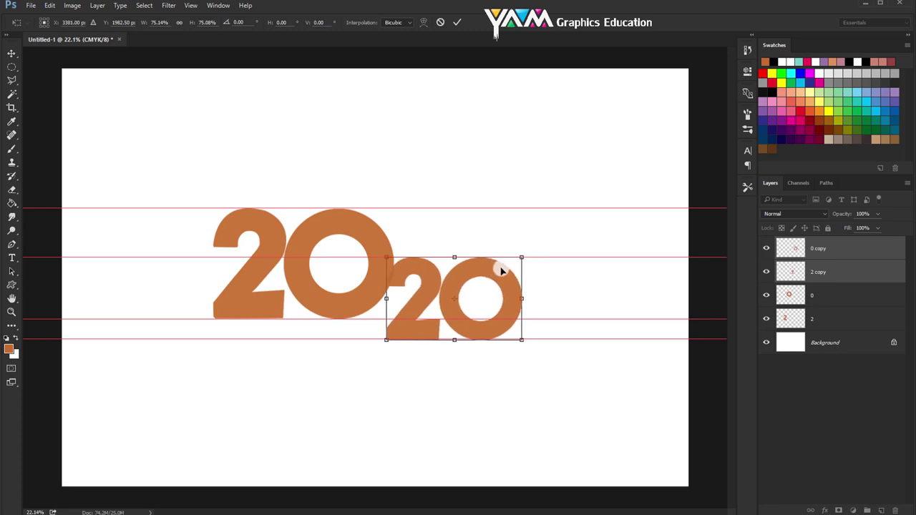
{"action": "left_click_drag", "start_coordinate": [501, 270], "coordinate": [494, 269]}
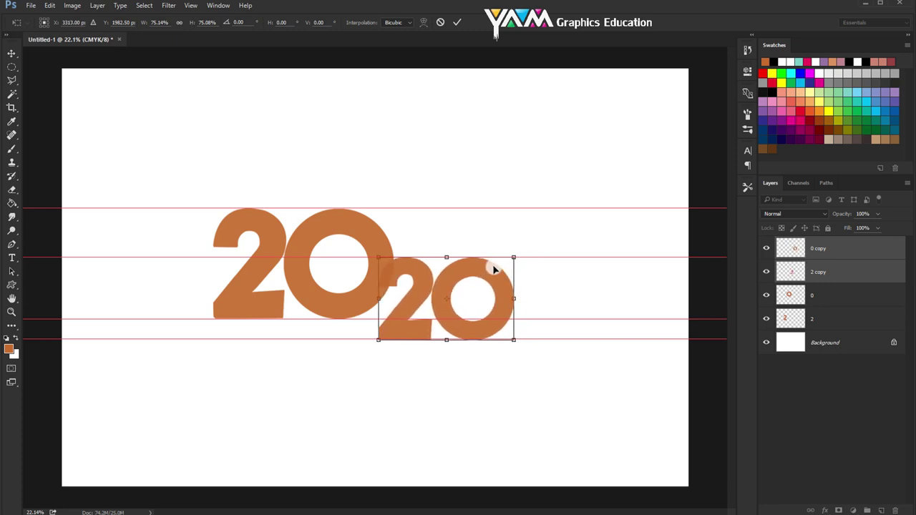
{"action": "key", "text": "shift+Left"}
{"action": "key", "text": "shift+Left"}
{"action": "key", "text": "shift+Left"}
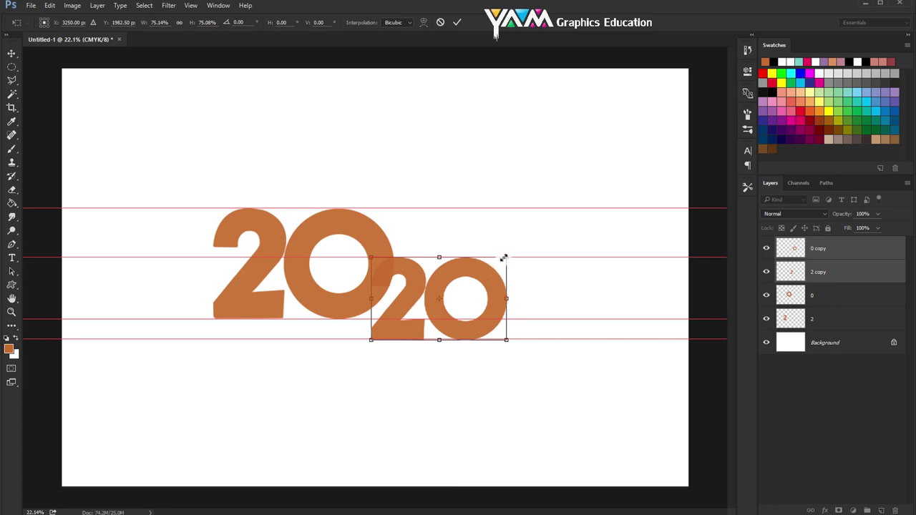
{"action": "left_click", "coordinate": [457, 22]}
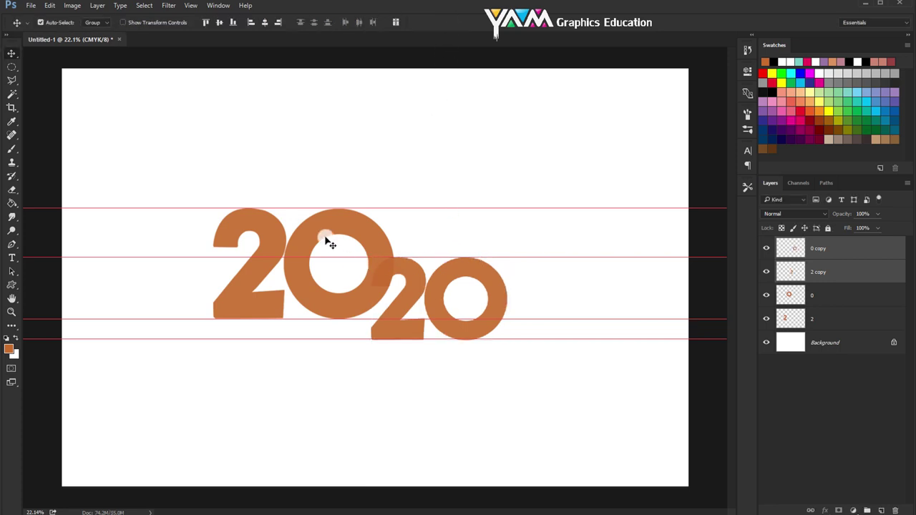
- Nudge the big 0 on layer 0 a few pixels left
{"action": "right_click", "coordinate": [326, 242]}
{"action": "left_click", "coordinate": [331, 238]}
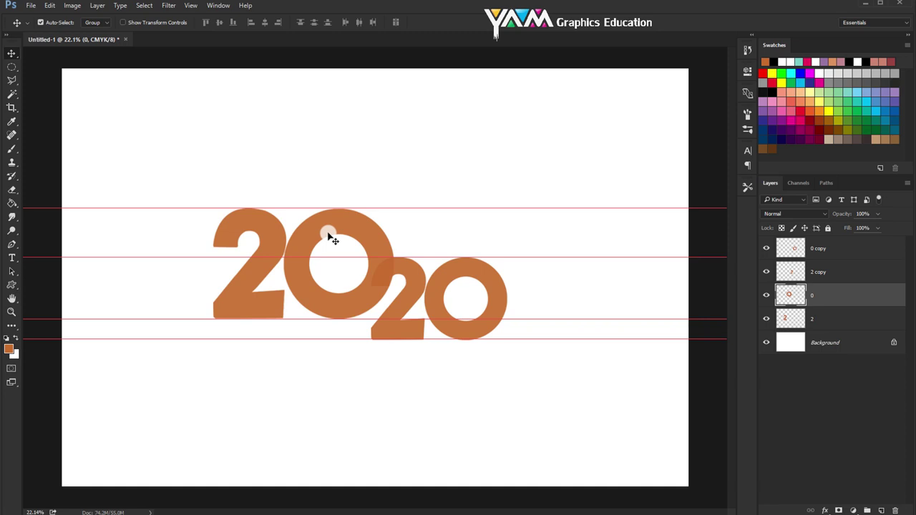
{"action": "key", "text": "Left"}
{"action": "key", "text": "Left"}
{"action": "key", "text": "Left"}
{"action": "key", "text": "Left"}
{"action": "key", "text": "Left"}
{"action": "key", "text": "Left"}
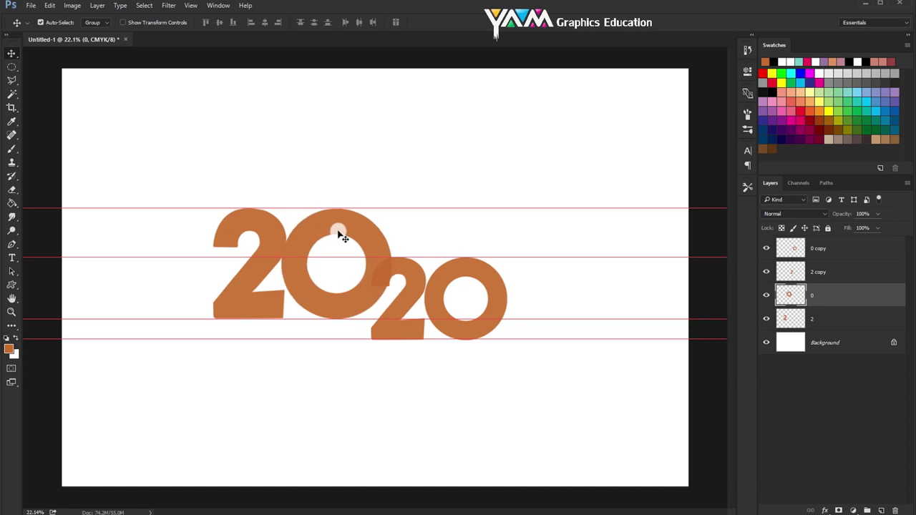
{"action": "key", "text": "Right"}
- Reposition the small 0 on the 0 copy layer against the larger 20
{"action": "right_click", "coordinate": [452, 279]}
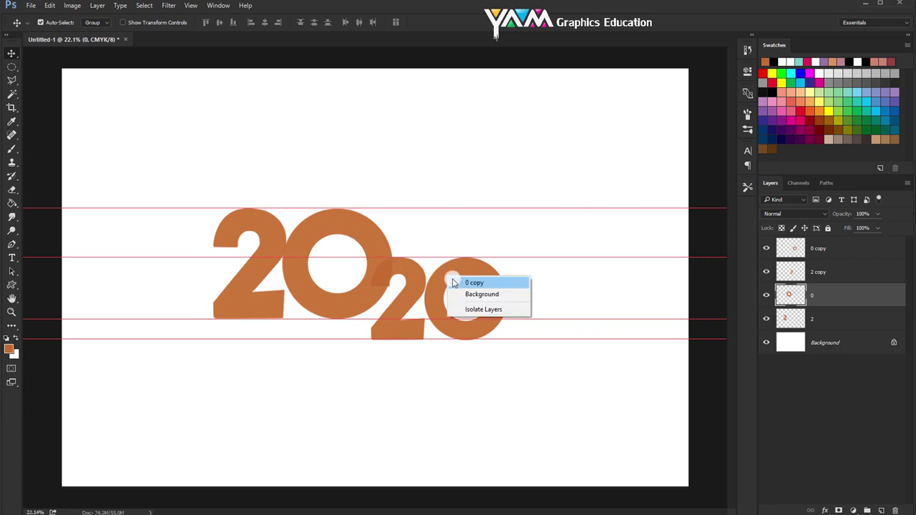
{"action": "left_click", "coordinate": [458, 283]}
{"action": "key", "text": "Left"}
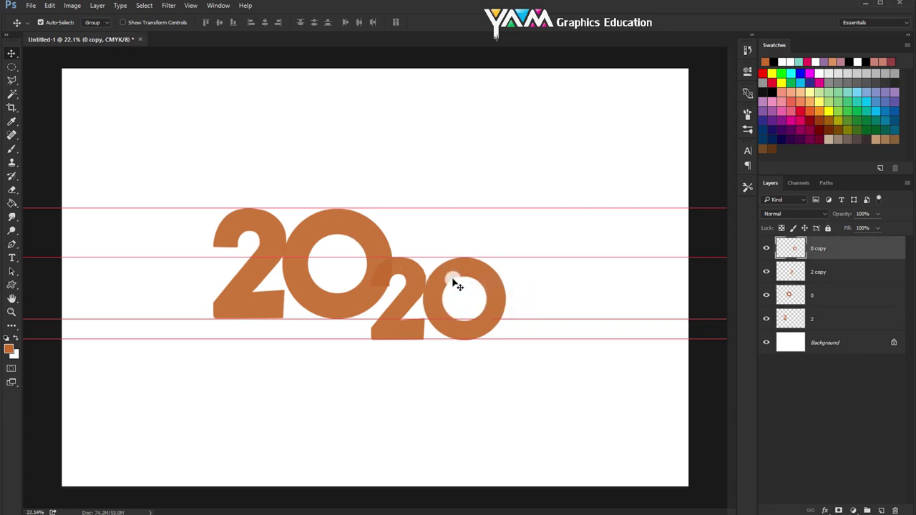
{"action": "left_click_drag", "start_coordinate": [451, 275], "coordinate": [462, 274]}
{"action": "scroll", "coordinate": [458, 272], "scroll_direction": "up", "scroll_amount": 3}
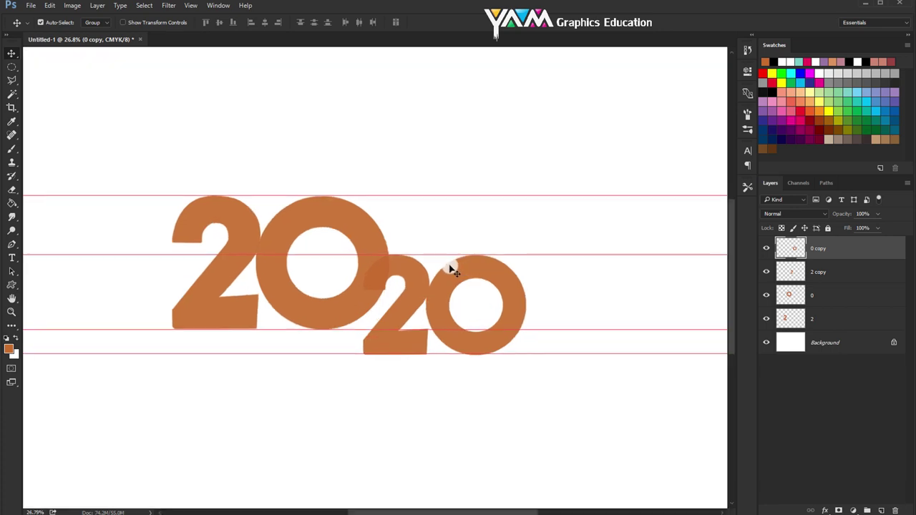
{"action": "scroll", "coordinate": [450, 270], "scroll_direction": "down", "scroll_amount": 2}
{"action": "scroll", "coordinate": [450, 271], "scroll_direction": "up", "scroll_amount": 2}
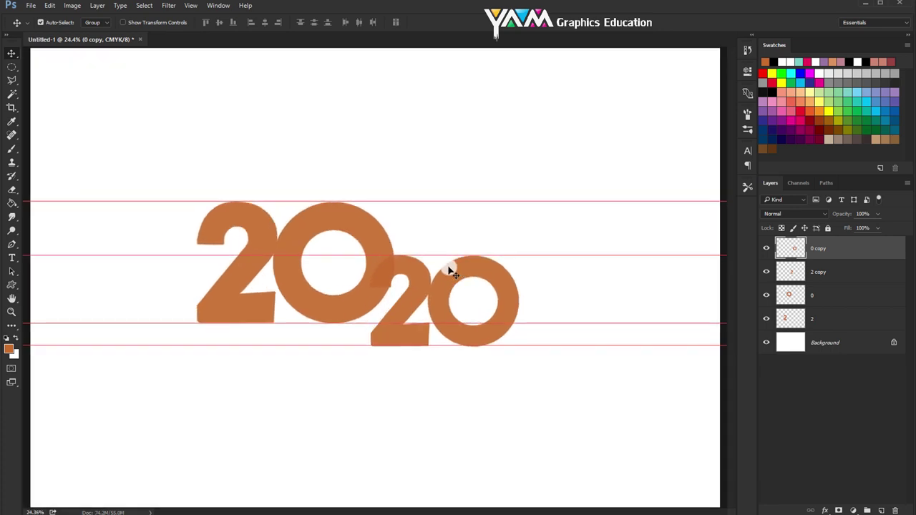
{"action": "left_click_drag", "start_coordinate": [445, 267], "coordinate": [430, 272]}
- Move the small 2 copy about 2 px left and 17 px up
{"action": "left_click", "coordinate": [427, 279]}
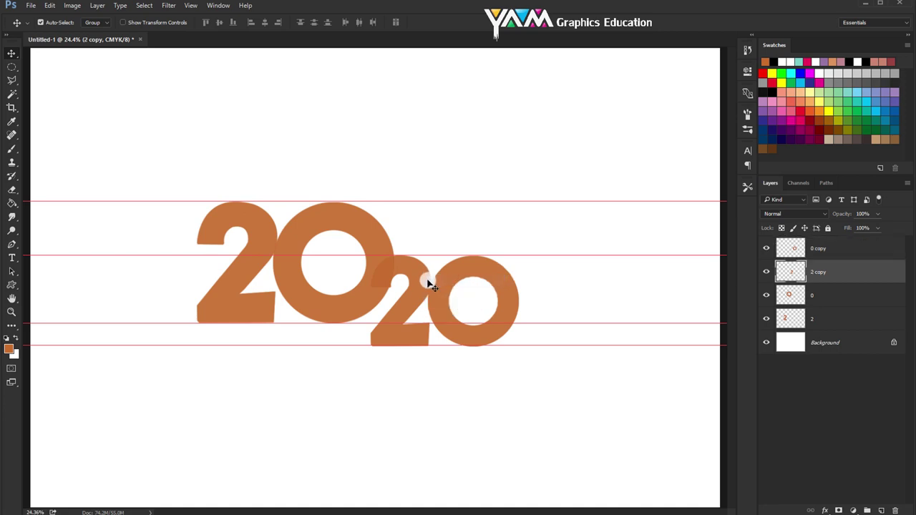
{"action": "key", "text": "Left"}
{"action": "key", "text": "Left"}
{"action": "key", "text": "Left"}
{"action": "key", "text": "Left"}
{"action": "left_click_drag", "start_coordinate": [427, 284], "coordinate": [428, 274]}
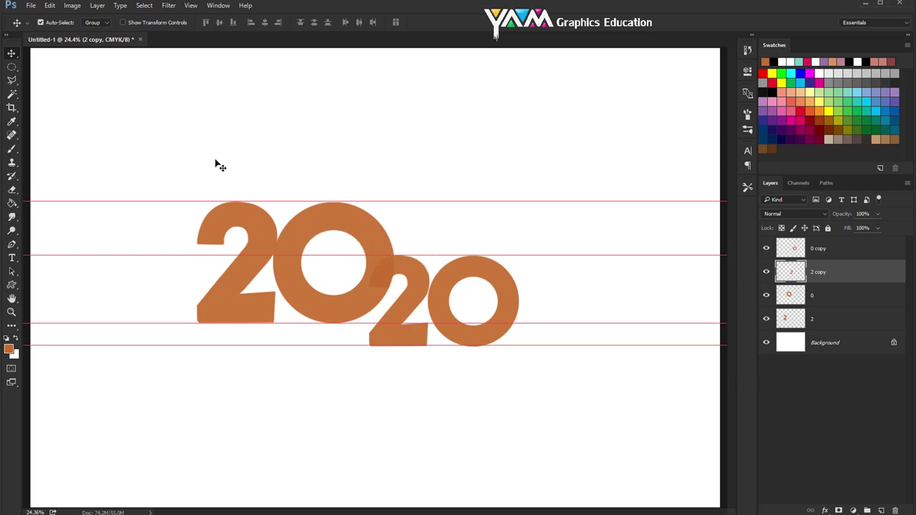
{"action": "scroll", "coordinate": [411, 220], "scroll_direction": "up", "scroll_amount": 1}
{"action": "scroll", "coordinate": [413, 227], "scroll_direction": "up", "scroll_amount": 1}
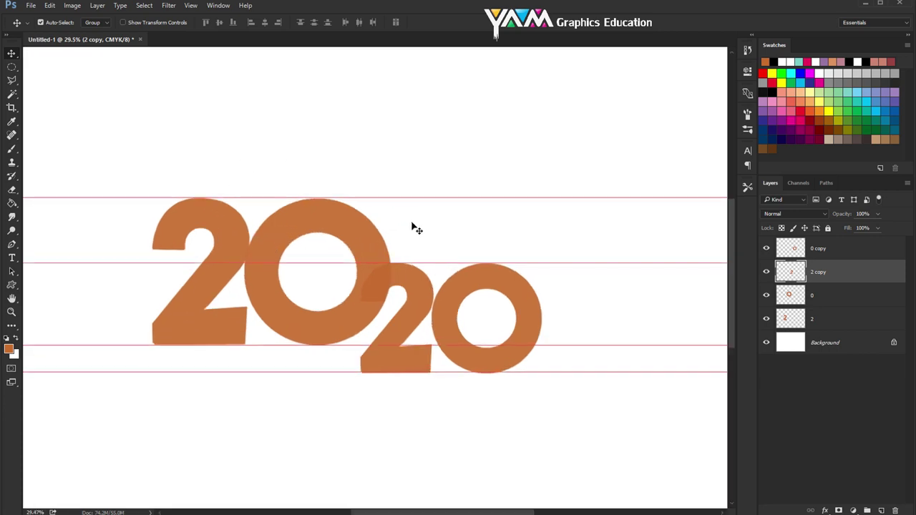
{"action": "left_click", "coordinate": [858, 278]}
- Apply an orange Color Overlay to the 2 copy layer and zoom out to show the whole 2020
{"action": "mouse_move", "coordinate": [336, 95]}
{"action": "left_mouse_down"}
{"action": "mouse_move", "coordinate": [618, 156]}
{"action": "mouse_move", "coordinate": [593, 117]}
{"action": "left_mouse_up"}
{"action": "left_click", "coordinate": [465, 257]}
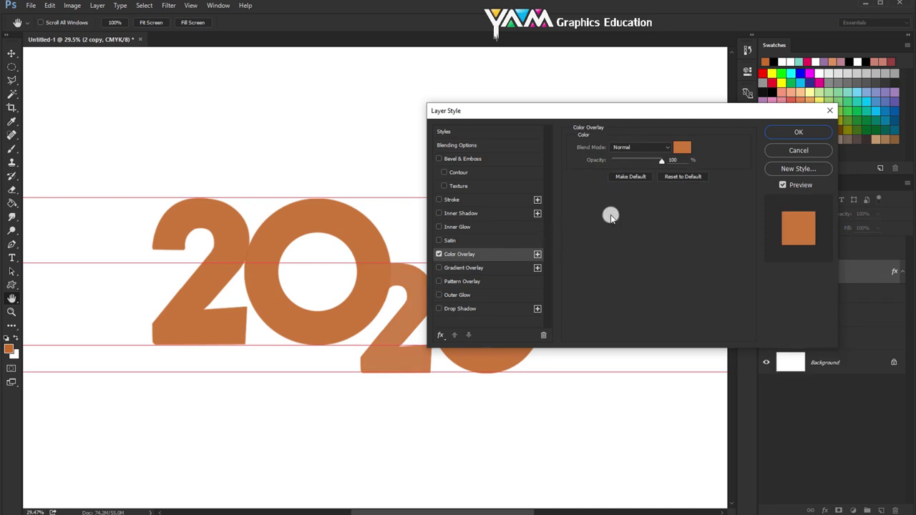
{"action": "left_click", "coordinate": [682, 147]}
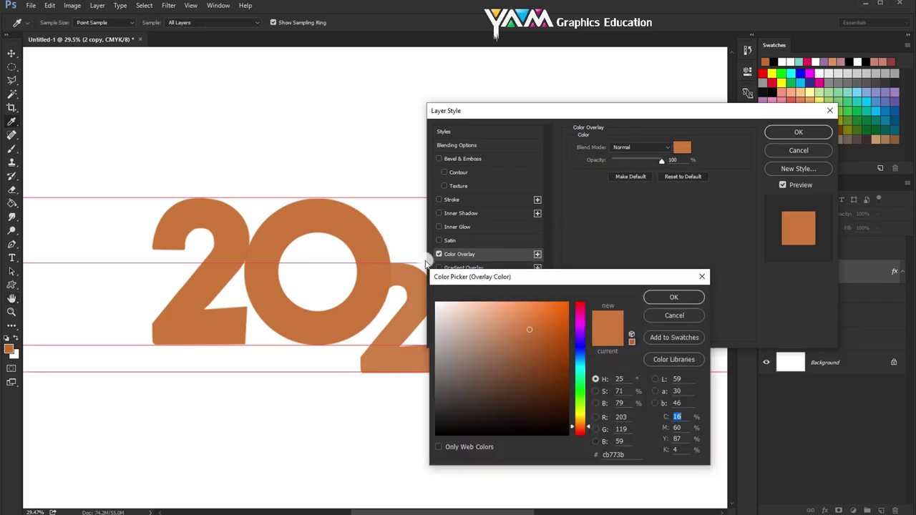
{"action": "left_click", "coordinate": [653, 297]}
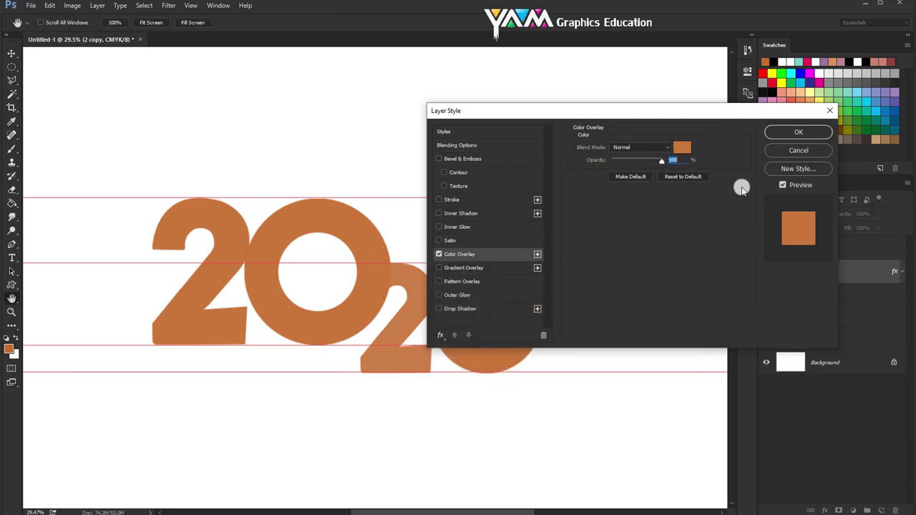
{"action": "left_click", "coordinate": [775, 136]}
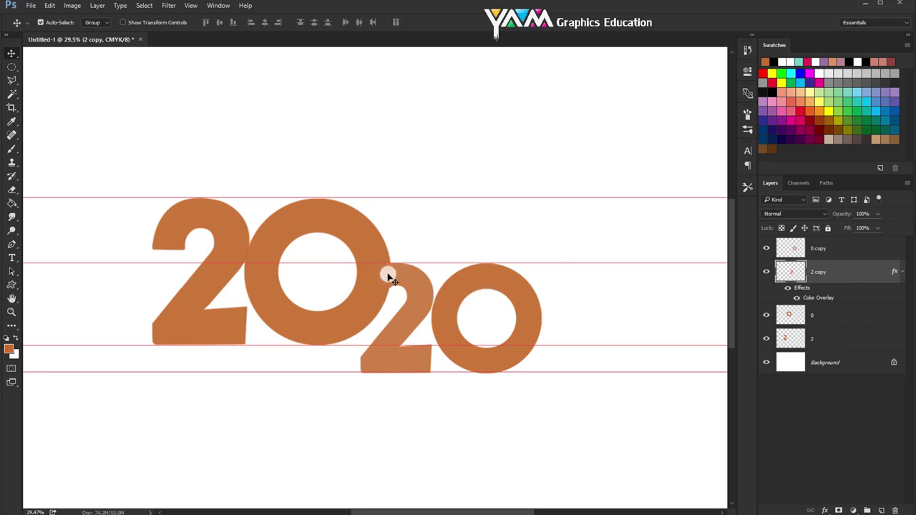
{"action": "scroll", "coordinate": [387, 276], "scroll_direction": "down", "scroll_amount": 1}
{"action": "scroll", "coordinate": [386, 281], "scroll_direction": "down", "scroll_amount": 1}
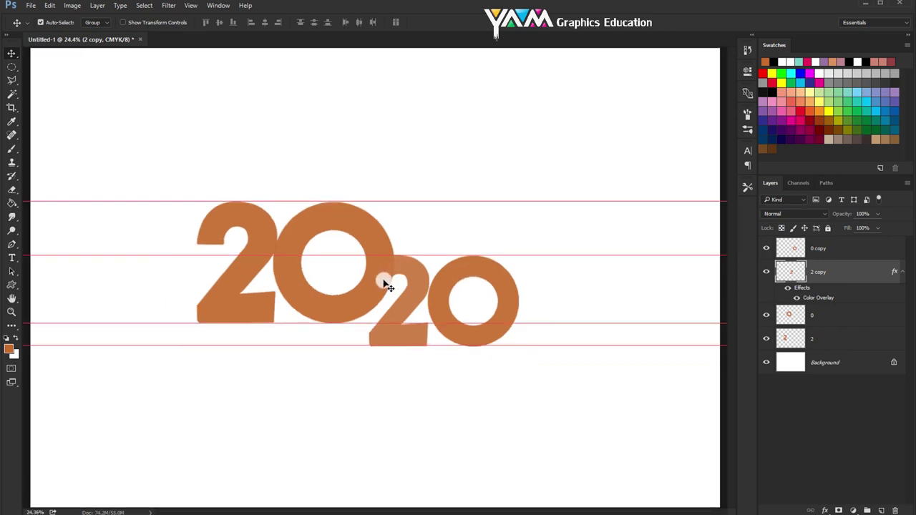
{"action": "scroll", "coordinate": [387, 287], "scroll_direction": "down", "scroll_amount": 1}
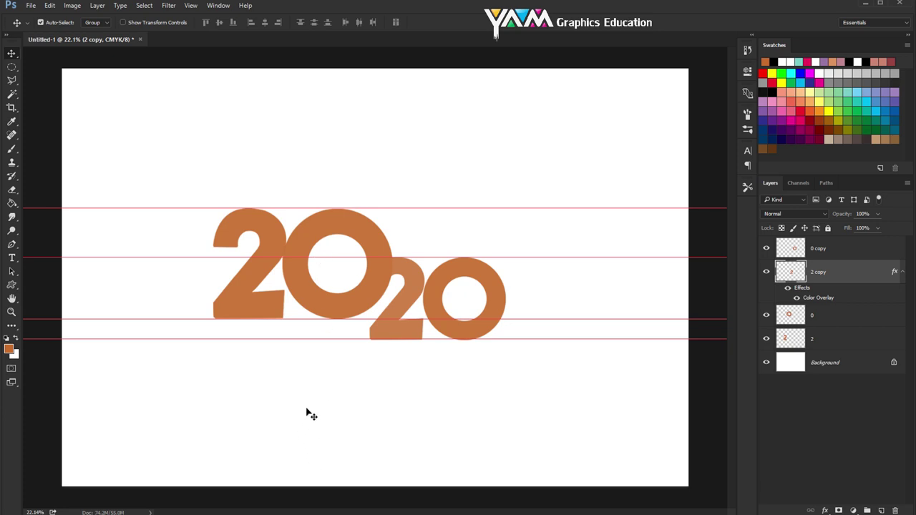
- Choose the crescent-shaped 709 brush and enlarge it to about 1200 px
{"action": "left_click", "coordinate": [11, 149]}
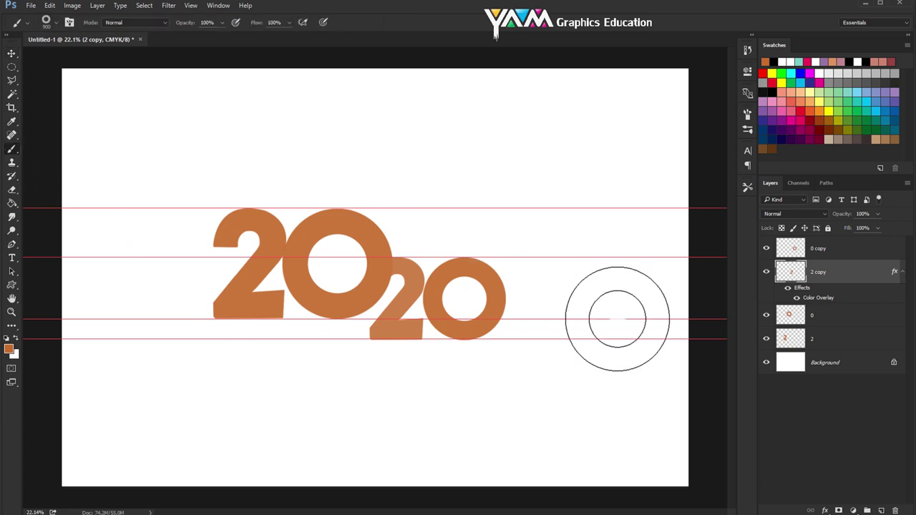
{"action": "left_click", "coordinate": [48, 22]}
{"action": "left_click", "coordinate": [141, 214]}
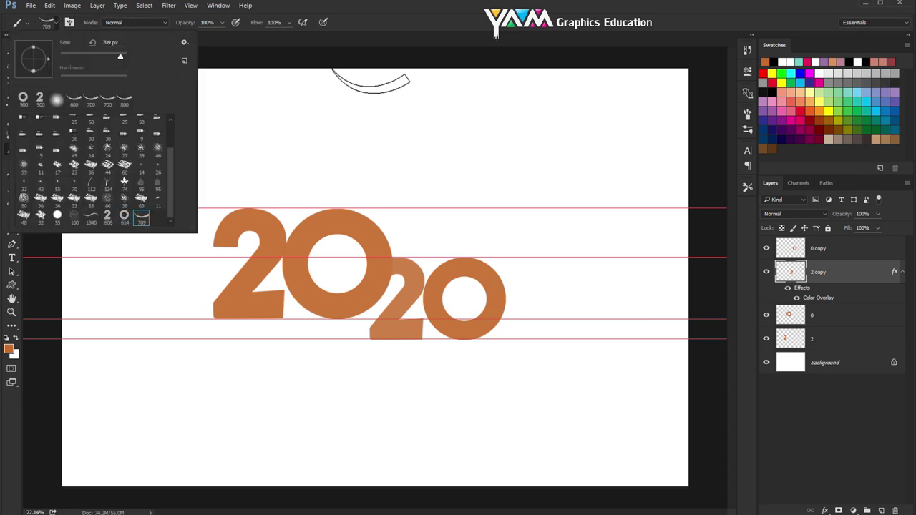
{"action": "left_click", "coordinate": [363, 89]}
{"action": "key", "text": "bracketright"}
{"action": "key", "text": "bracketright"}
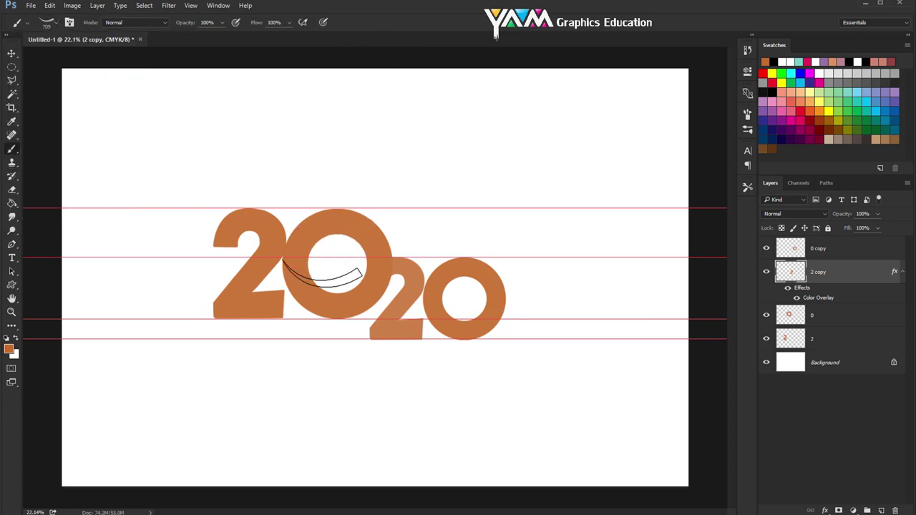
{"action": "key", "text": "bracketright"}
{"action": "key", "text": "bracketright"}
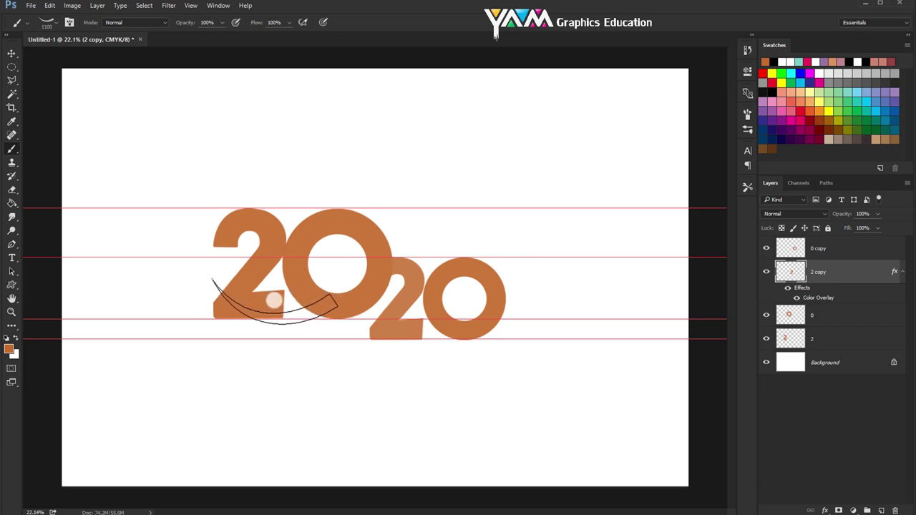
{"action": "key", "text": "bracketright"}
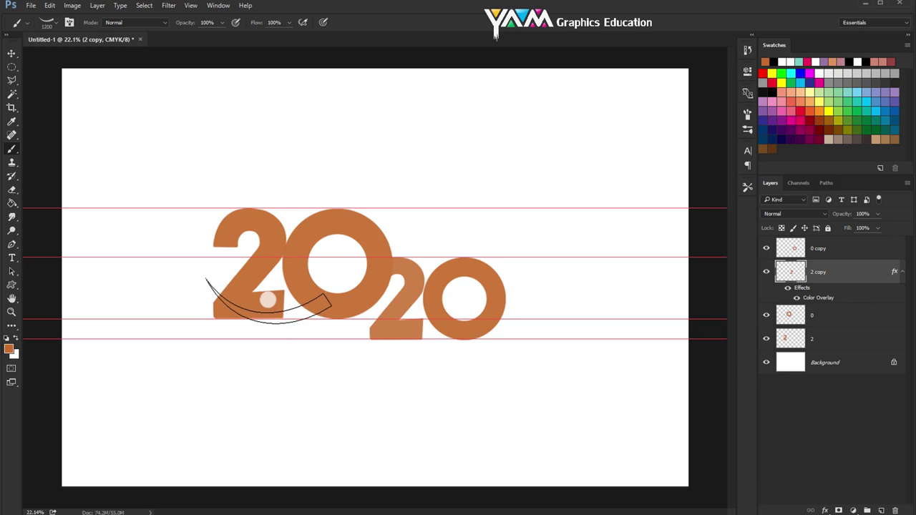
{"action": "key", "text": "bracketright"}
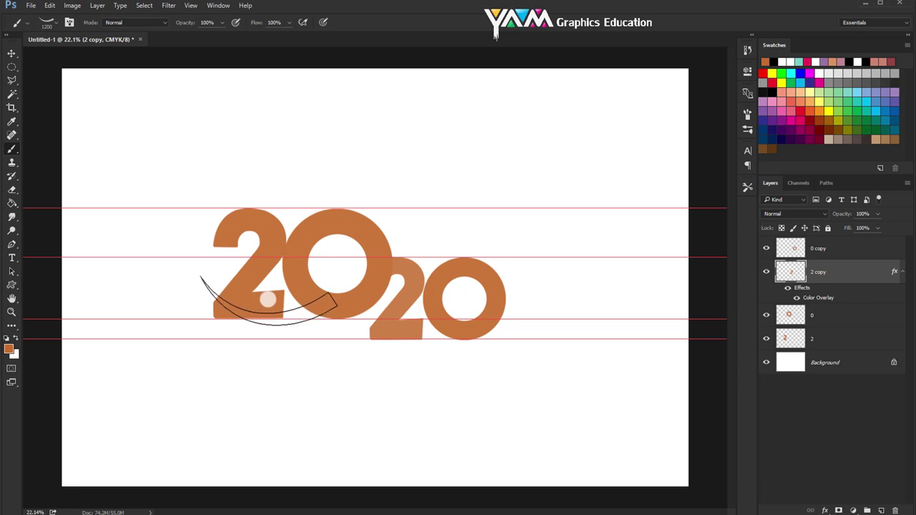
- Tilt the brush tip to -8° and stamp the swoosh on a new layer above 2 copy
{"action": "left_click", "coordinate": [69, 23]}
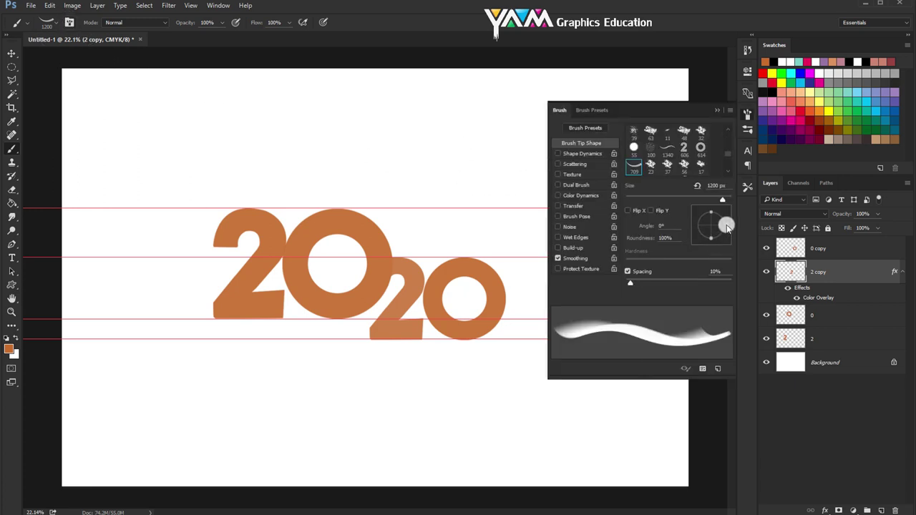
{"action": "left_click_drag", "start_coordinate": [728, 228], "coordinate": [727, 230]}
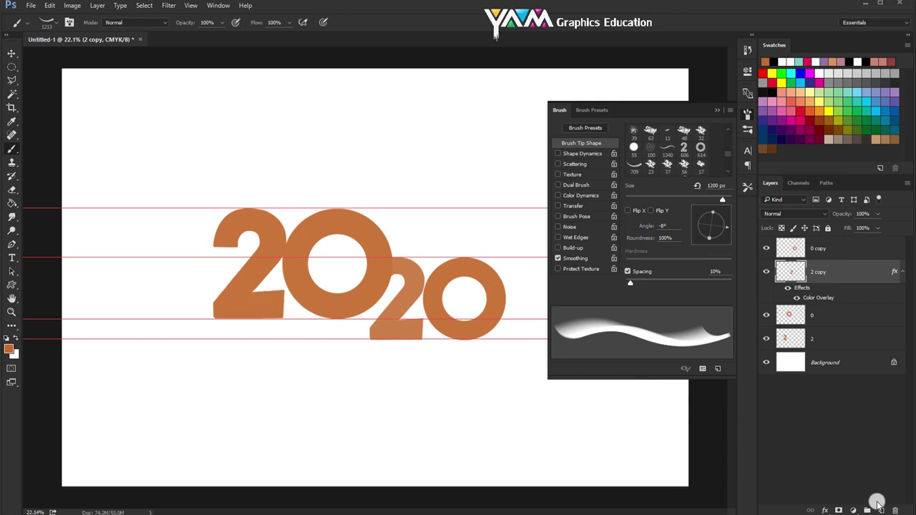
{"action": "left_click", "coordinate": [881, 508]}
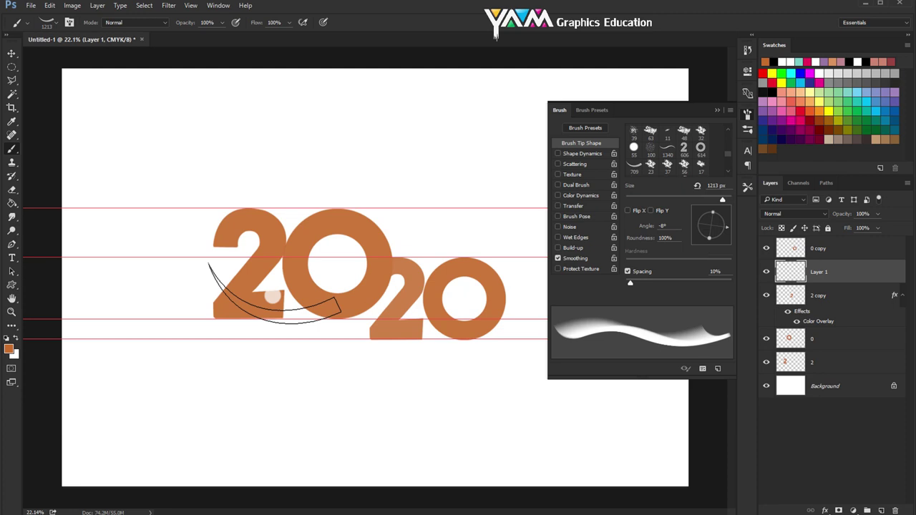
{"action": "left_click", "coordinate": [274, 292]}
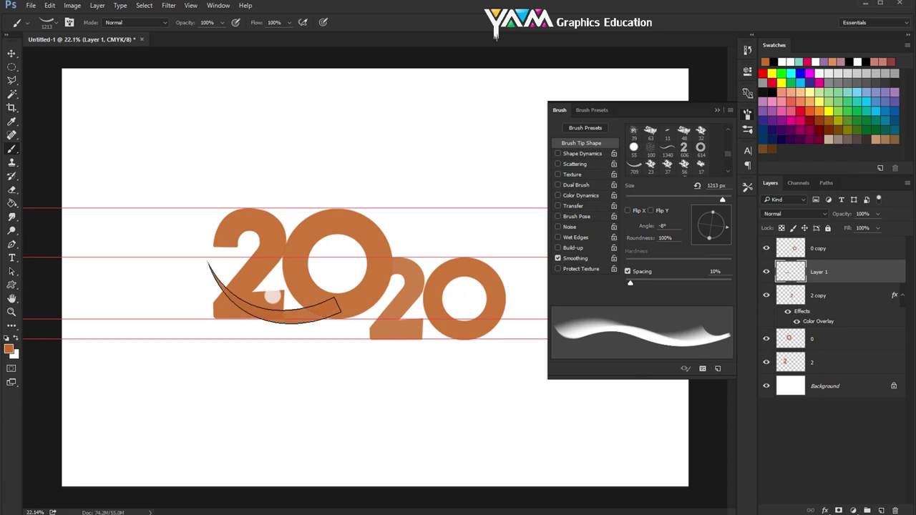
- Widen the swoosh to about 107% and move it beneath the large 20, closing the Brush panel
{"action": "left_click", "coordinate": [12, 53]}
{"action": "key", "text": "ctrl+t"}
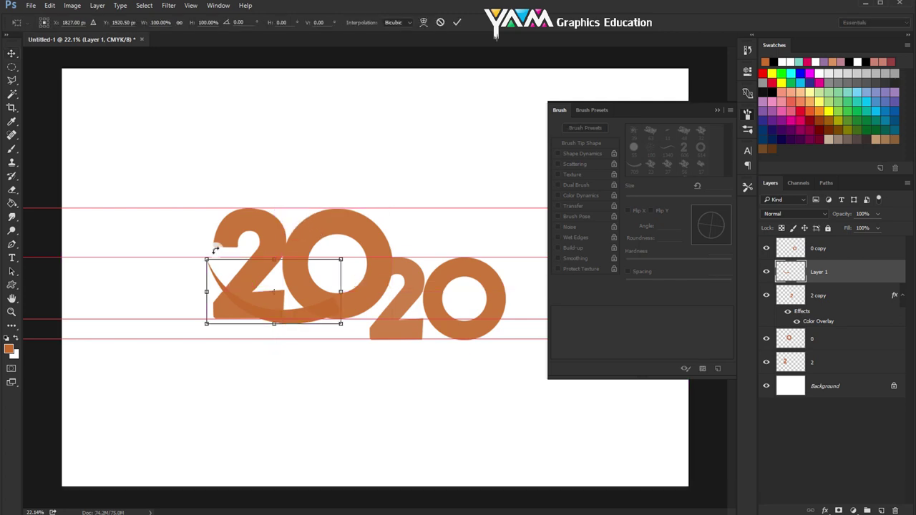
{"action": "left_click_drag", "start_coordinate": [207, 290], "coordinate": [195, 289]}
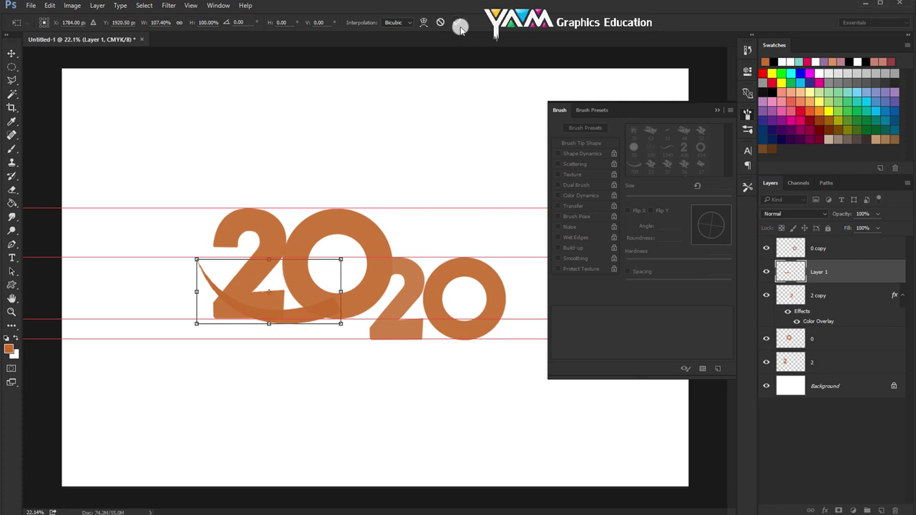
{"action": "key", "text": "Return"}
{"action": "scroll", "coordinate": [417, 201], "scroll_direction": "up", "scroll_amount": 1}
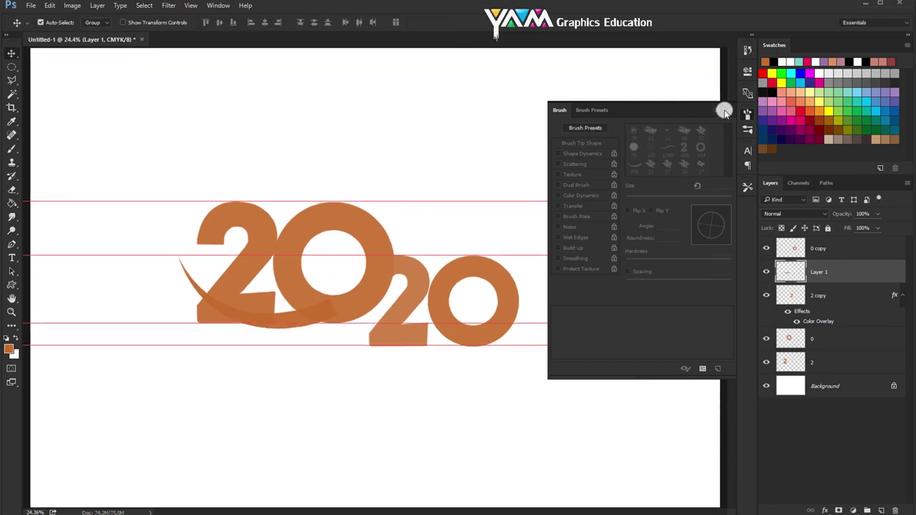
{"action": "left_click", "coordinate": [723, 113]}
{"action": "scroll", "coordinate": [343, 270], "scroll_direction": "up", "scroll_amount": 1}
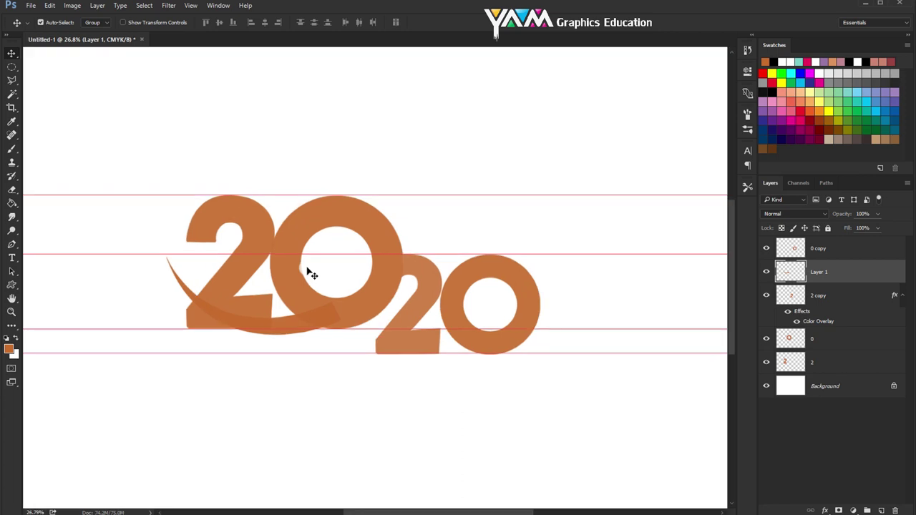
{"action": "scroll", "coordinate": [343, 270], "scroll_direction": "up", "scroll_amount": 1}
{"action": "scroll", "coordinate": [310, 272], "scroll_direction": "up", "scroll_amount": 1}
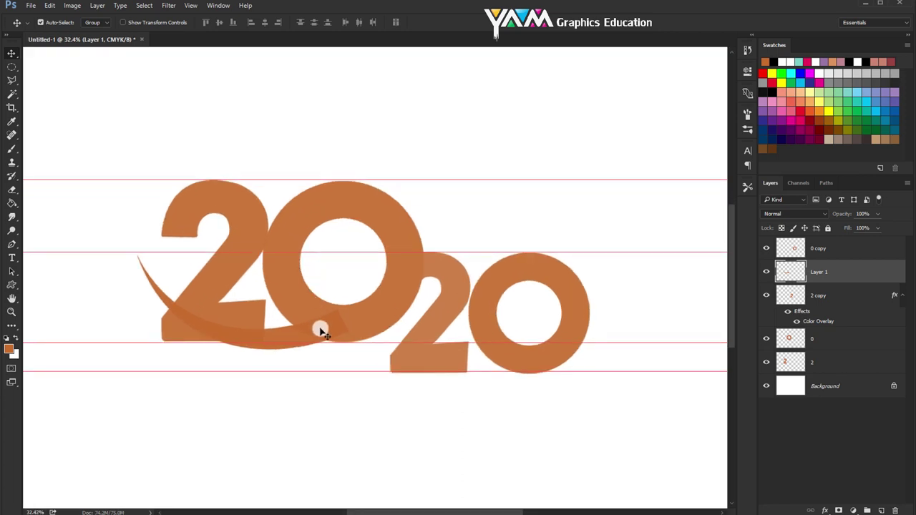
{"action": "left_click_drag", "start_coordinate": [318, 325], "coordinate": [323, 307]}
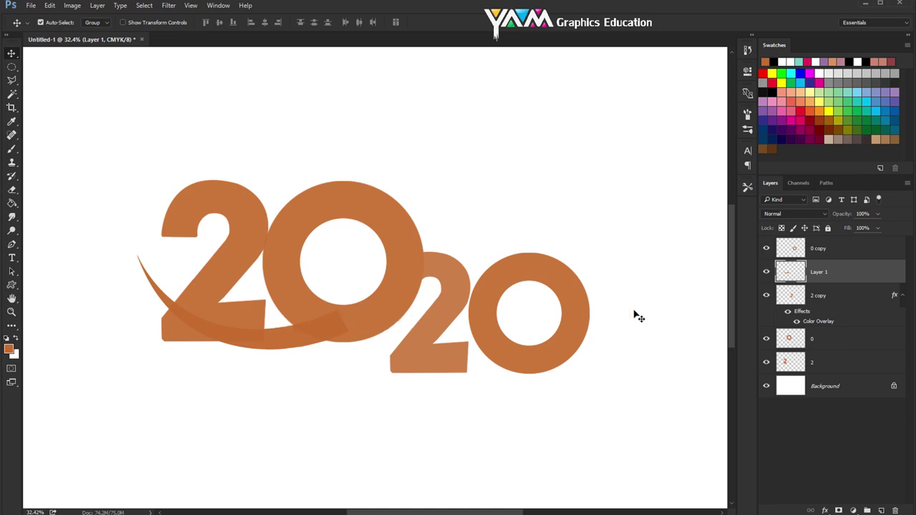
- Cut away the large 2's pixels inside the swoosh outline so the swoosh weaves through it
{"action": "left_click", "coordinate": [791, 276], "text": "ctrl"}
{"action": "left_click", "coordinate": [791, 299]}
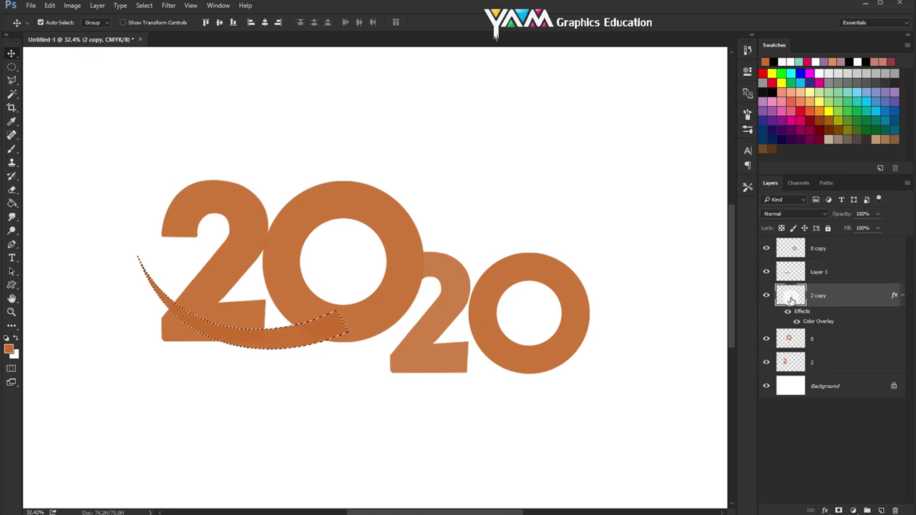
{"action": "left_click", "coordinate": [823, 363]}
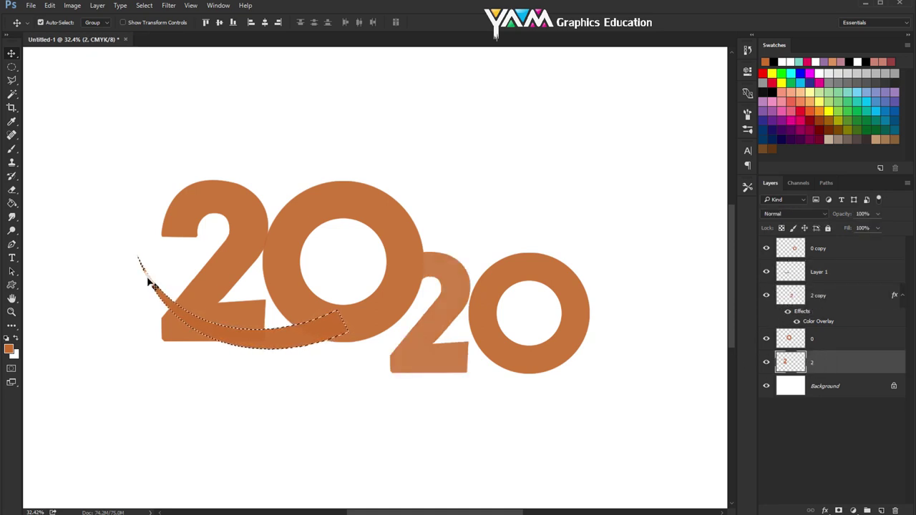
{"action": "left_click", "coordinate": [11, 190]}
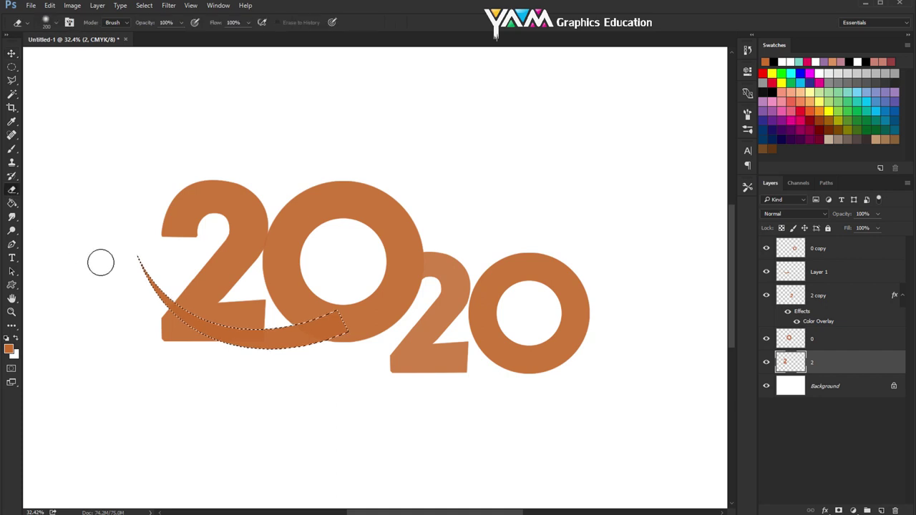
{"action": "left_click_drag", "start_coordinate": [143, 296], "coordinate": [154, 290]}
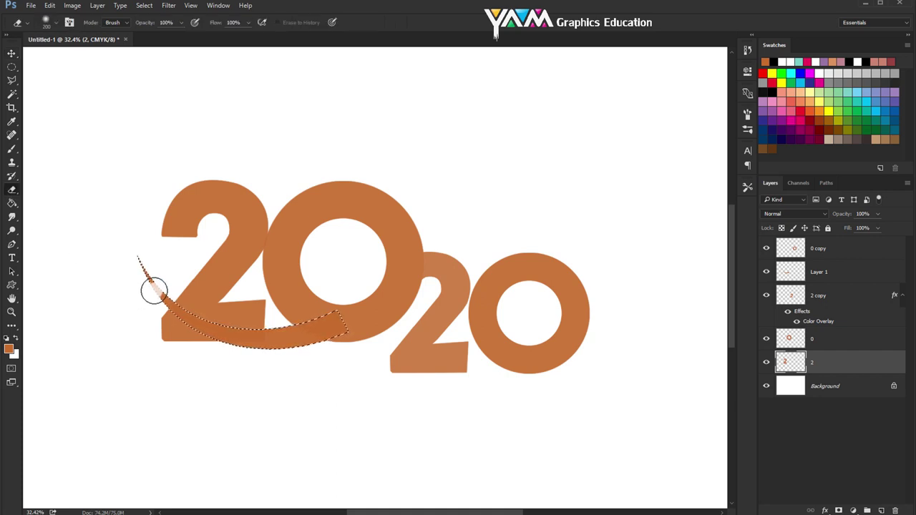
{"action": "left_click", "coordinate": [11, 52]}
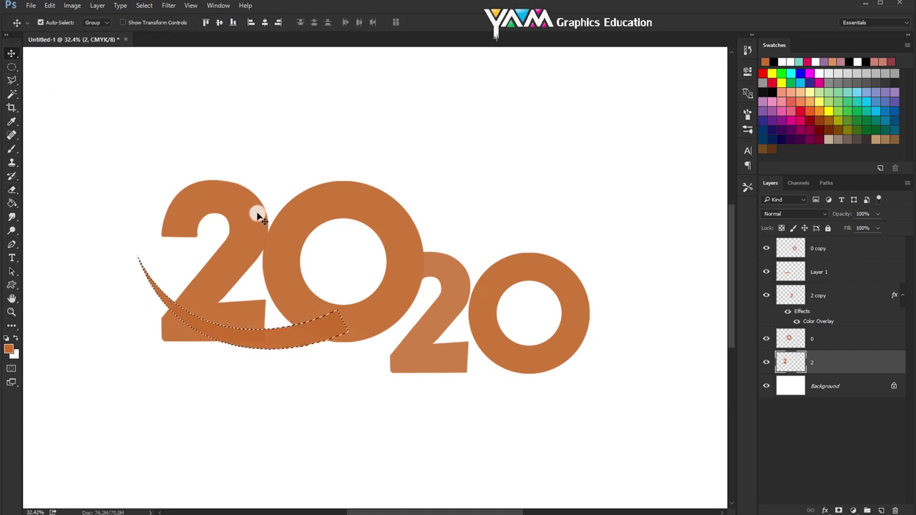
{"action": "key", "text": "Delete"}
{"action": "key", "text": "ctrl+d"}
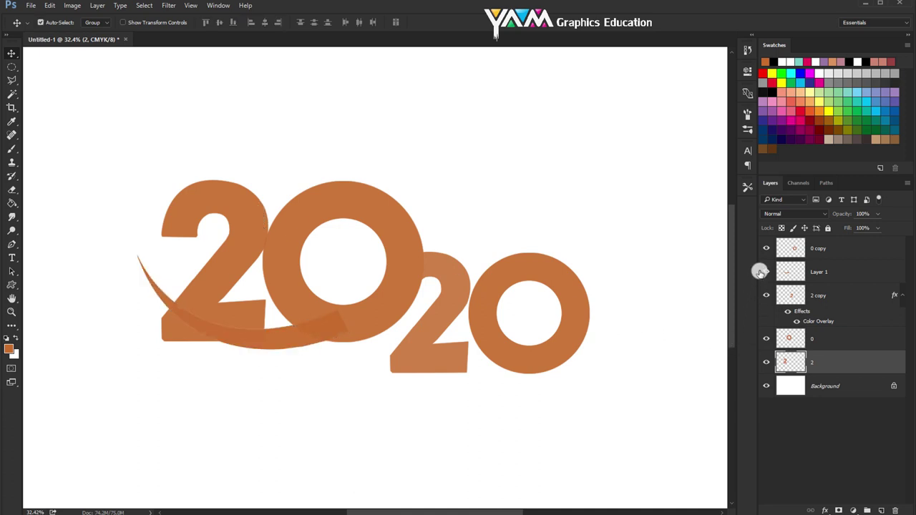
{"action": "left_click", "coordinate": [760, 272]}
{"action": "left_click", "coordinate": [788, 284]}
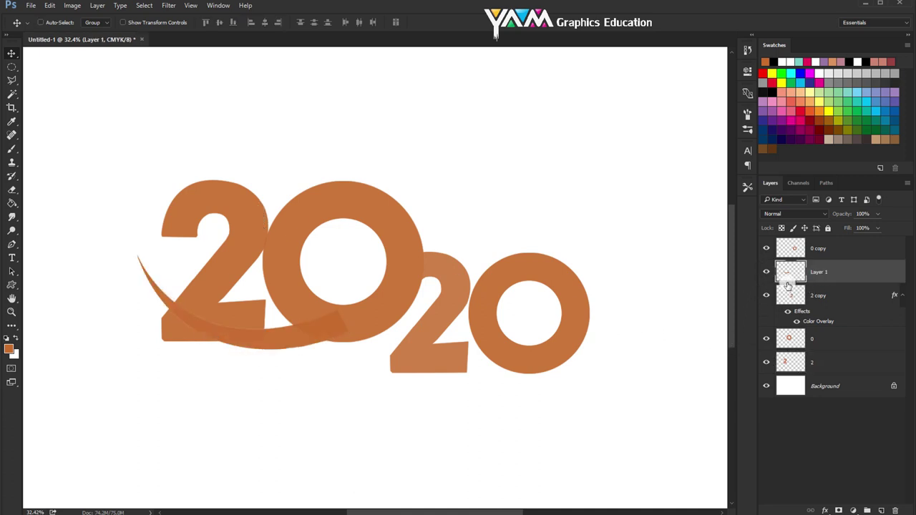
- Shrink the swoosh to about 92.7%, rotate it -1.22°, and commit it beneath the large 20
{"action": "key", "text": "ctrl+t"}
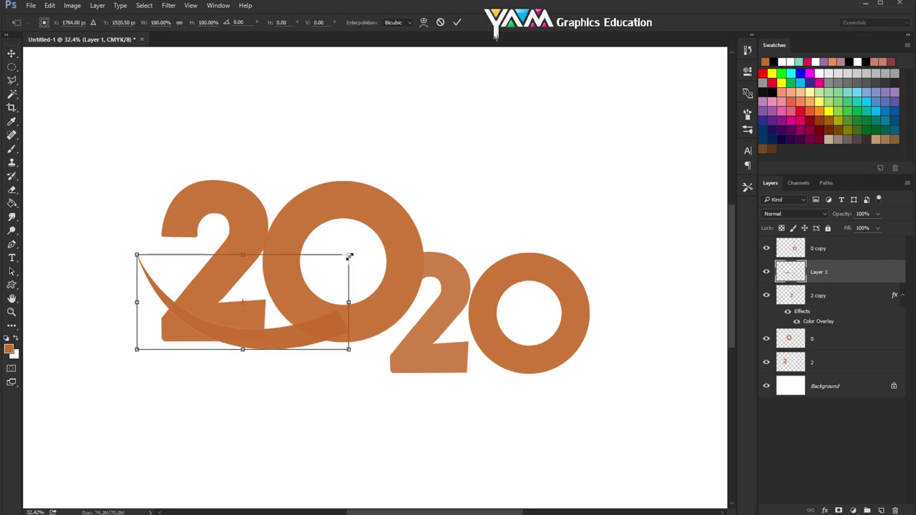
{"action": "left_click_drag", "start_coordinate": [350, 256], "coordinate": [345, 260]}
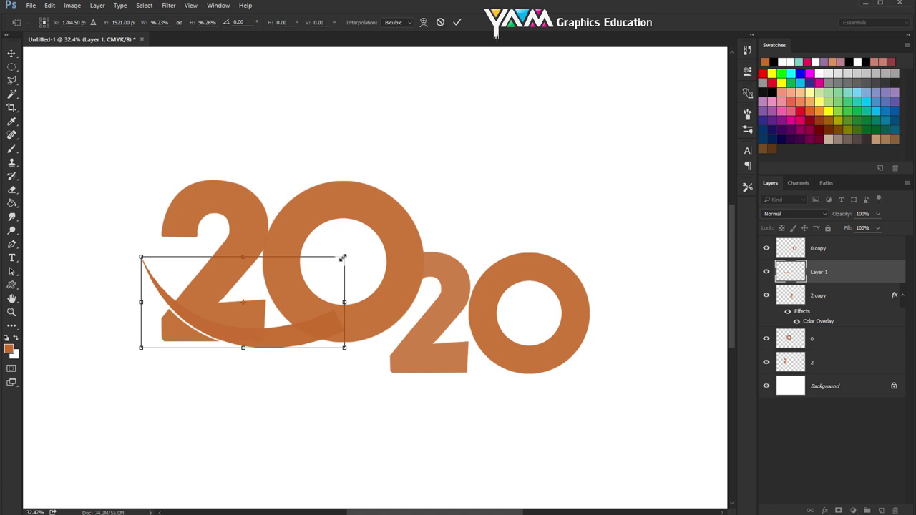
{"action": "left_click_drag", "start_coordinate": [340, 259], "coordinate": [338, 261]}
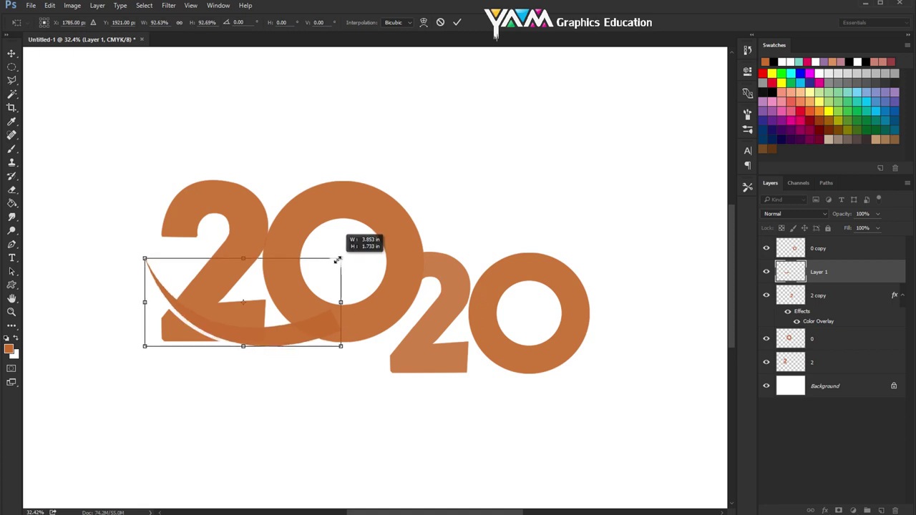
{"action": "key", "text": "Down"}
{"action": "key", "text": "Down"}
{"action": "key", "text": "Down"}
{"action": "key", "text": "Down"}
{"action": "key", "text": "Down"}
{"action": "key", "text": "Down"}
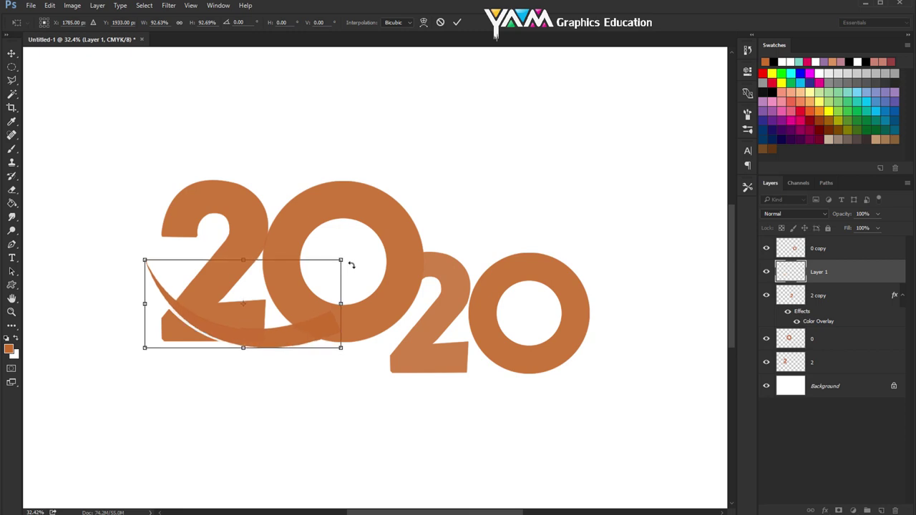
{"action": "key", "text": "Down"}
{"action": "key", "text": "Down"}
{"action": "key", "text": "Down"}
{"action": "left_click_drag", "start_coordinate": [388, 271], "coordinate": [384, 267]}
{"action": "key", "text": "Up"}
{"action": "key", "text": "Up"}
{"action": "key", "text": "Up"}
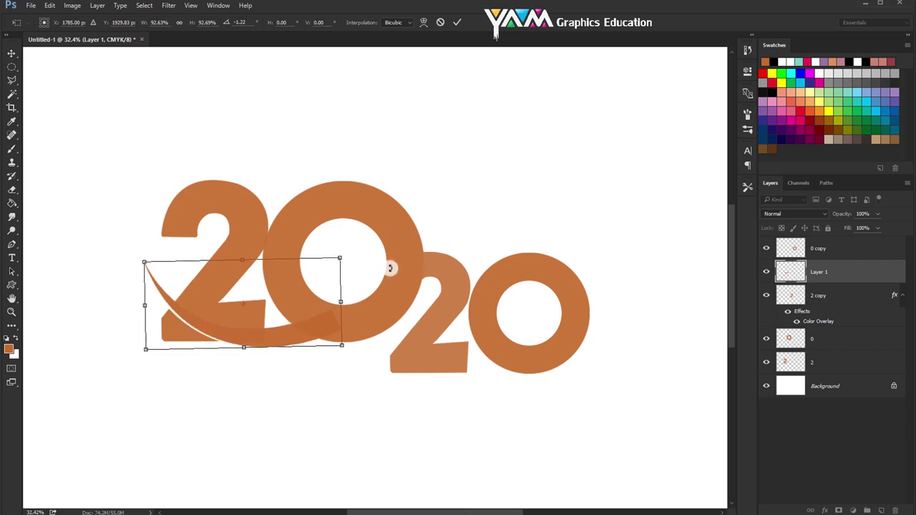
{"action": "key", "text": "Up"}
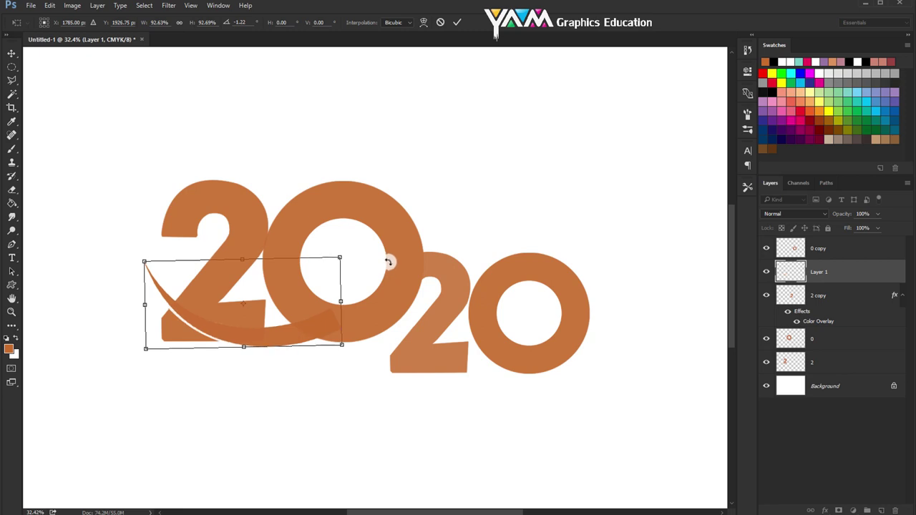
{"action": "left_click", "coordinate": [466, 17]}
{"action": "scroll", "coordinate": [246, 300], "scroll_direction": "up", "scroll_amount": 2}
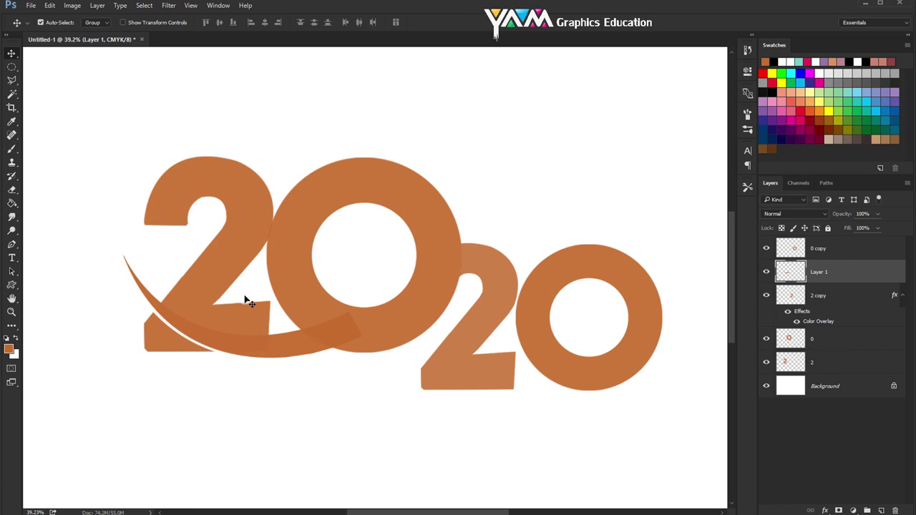
- With a smaller Eraser brush, erase the swoosh end on Layer 1 near the bottom of the 0
{"action": "scroll", "coordinate": [245, 300], "scroll_direction": "up", "scroll_amount": 1}
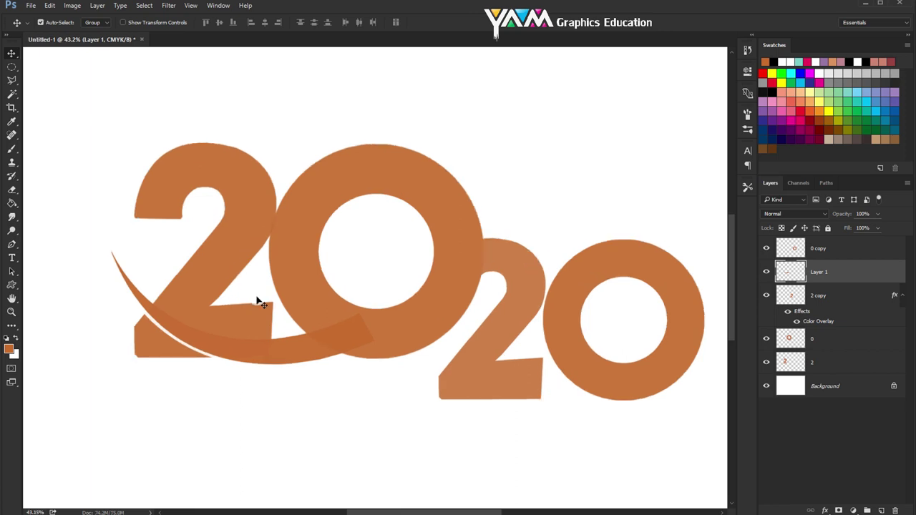
{"action": "left_click", "coordinate": [11, 190]}
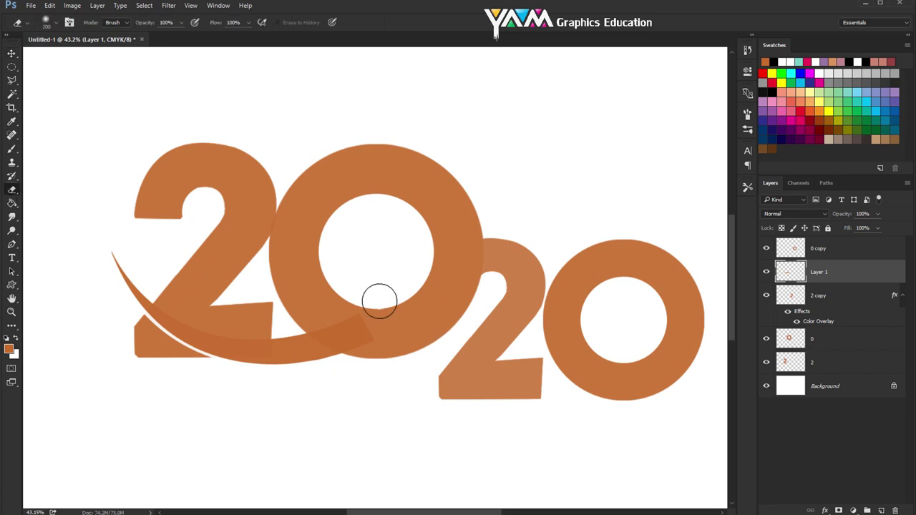
{"action": "key", "text": "bracketleft"}
{"action": "key", "text": "bracketleft"}
{"action": "key", "text": "bracketleft"}
{"action": "left_click_drag", "start_coordinate": [376, 341], "coordinate": [343, 343]}
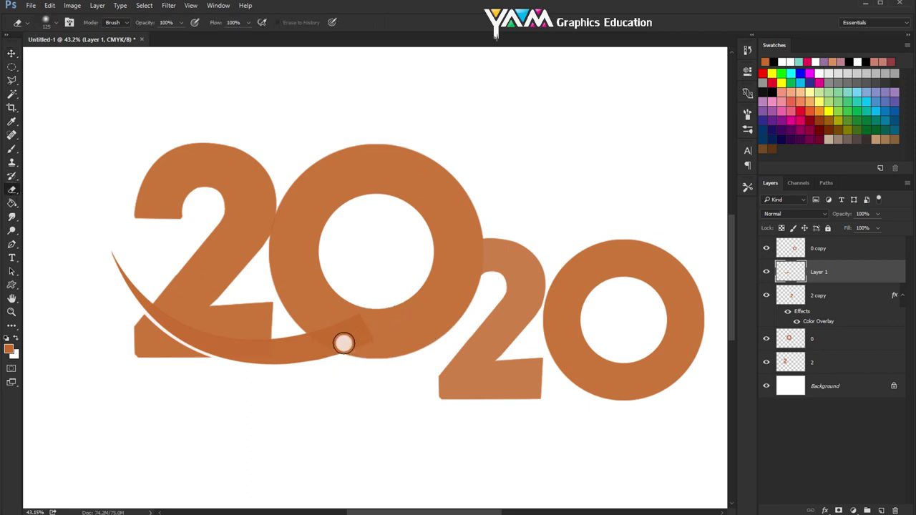
- Target the first 0's layer with a further-reduced eraser, toggling its visibility to check the overlap
{"action": "left_click", "coordinate": [823, 342]}
{"action": "key", "text": "bracketleft"}
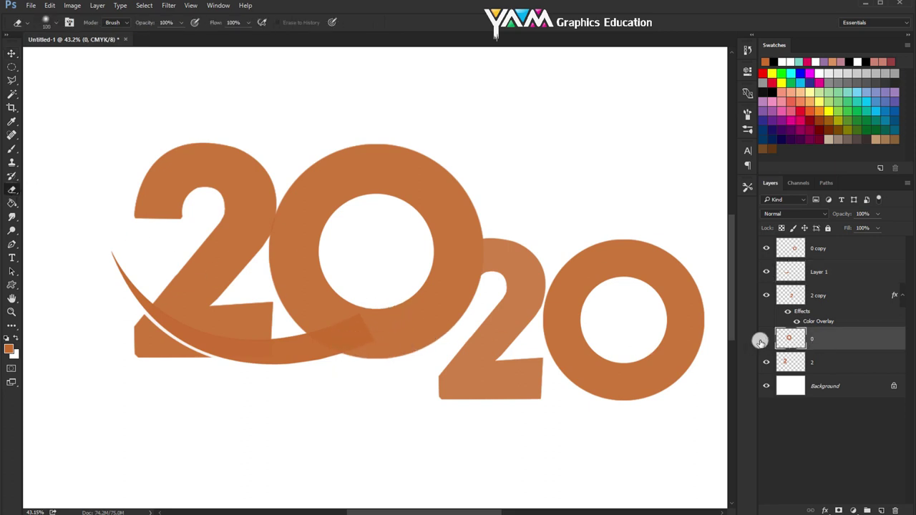
{"action": "left_click", "coordinate": [760, 342]}
{"action": "left_click", "coordinate": [760, 342]}
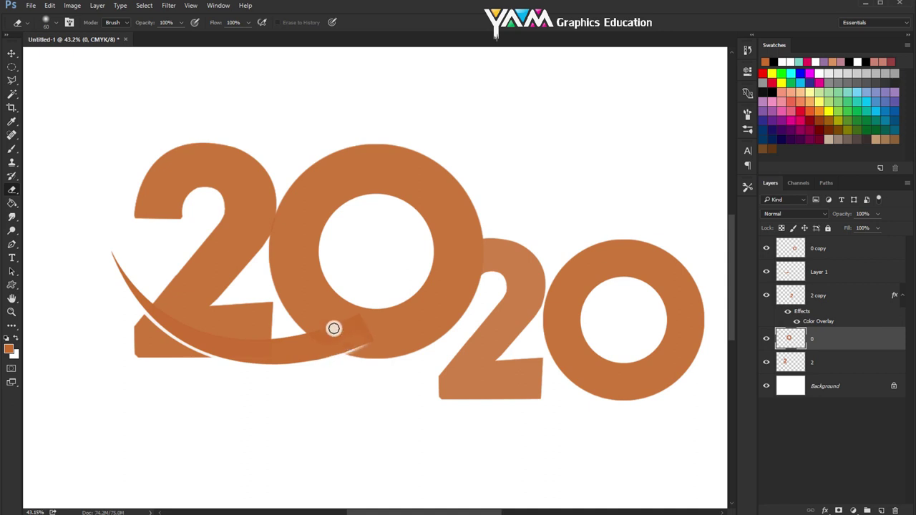
{"action": "scroll", "coordinate": [346, 312], "scroll_direction": "down", "scroll_amount": 1}
{"action": "scroll", "coordinate": [347, 312], "scroll_direction": "up", "scroll_amount": 1}
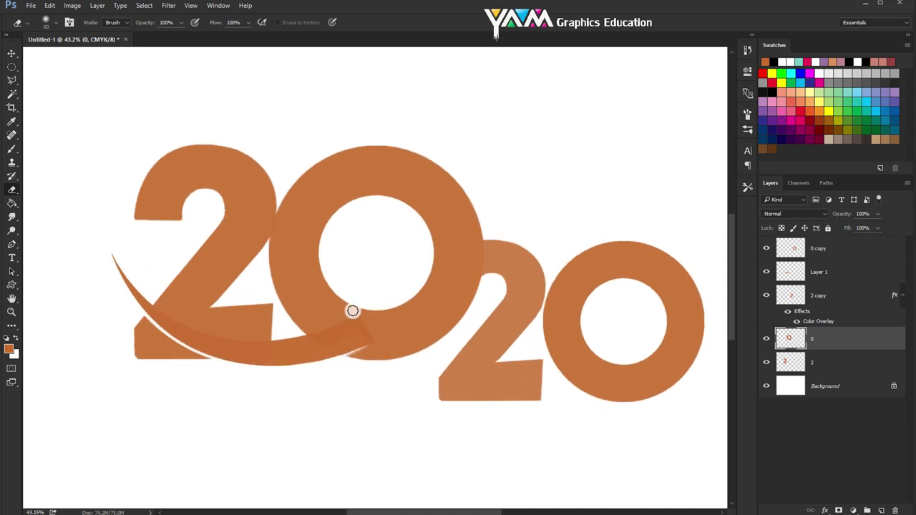
{"action": "left_click", "coordinate": [13, 56]}
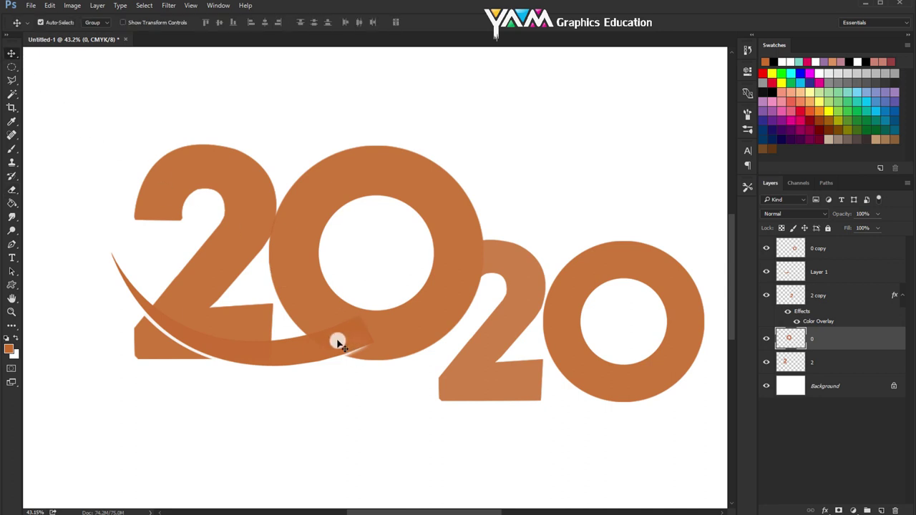
- Give the Layer 1 swoosh an orange Color Overlay layer style matching the digits
{"action": "left_click", "coordinate": [343, 343]}
{"action": "left_click", "coordinate": [835, 272]}
{"action": "double_click", "coordinate": [814, 279]}
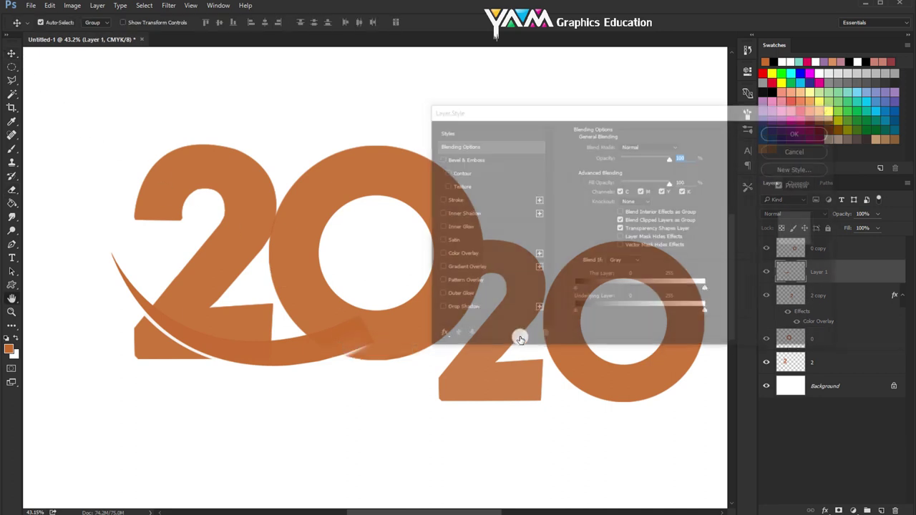
{"action": "left_click", "coordinate": [463, 255]}
{"action": "left_click", "coordinate": [683, 146]}
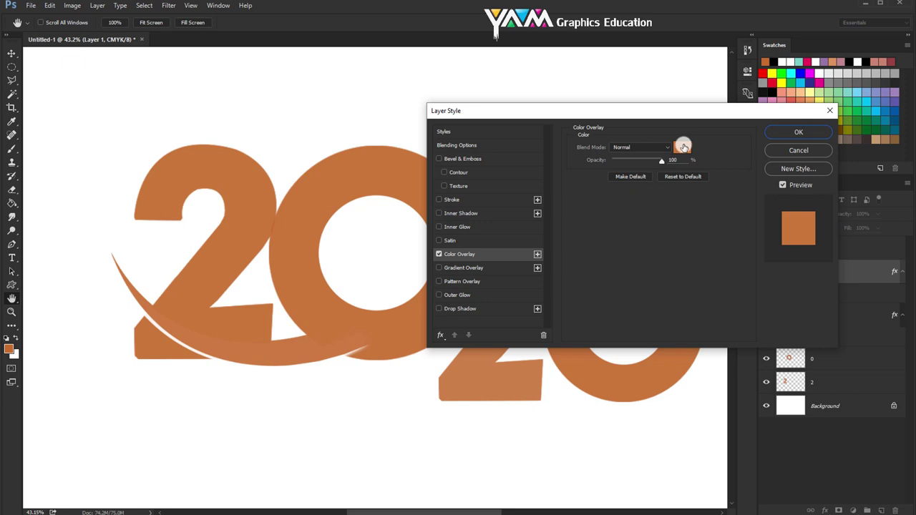
{"action": "left_click", "coordinate": [687, 302]}
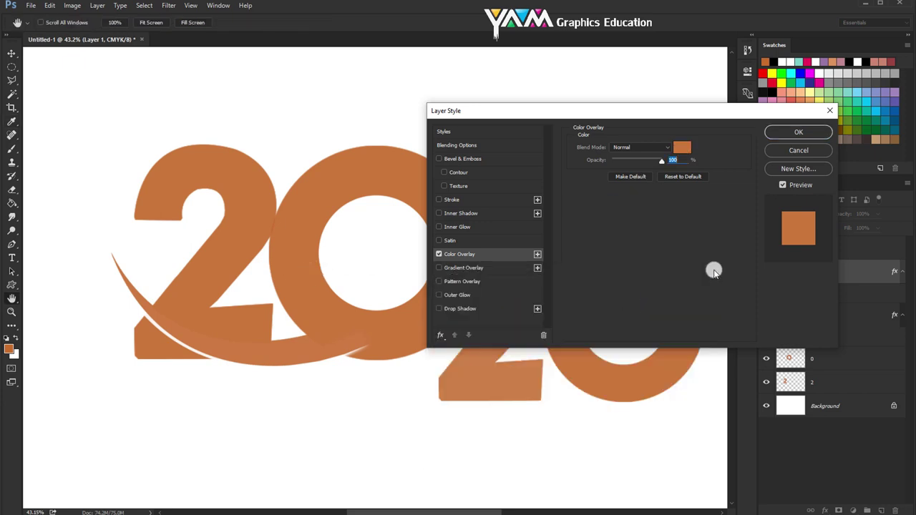
{"action": "left_click", "coordinate": [795, 133]}
{"action": "key", "text": "v"}
{"action": "scroll", "coordinate": [313, 279], "scroll_direction": "up", "scroll_amount": 1}
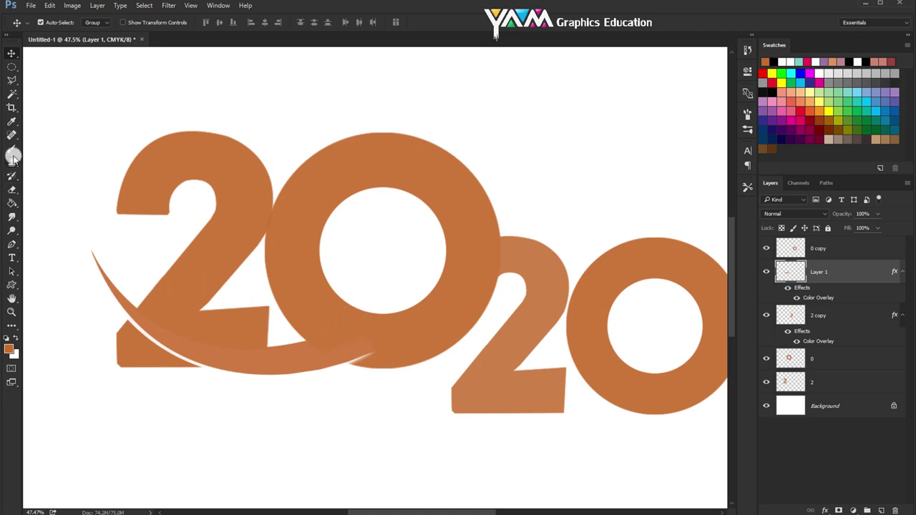
- Toggle the swoosh's visibility to compare, then recentre the logo in view
{"action": "scroll", "coordinate": [293, 292], "scroll_direction": "up", "scroll_amount": 1}
{"action": "scroll", "coordinate": [289, 292], "scroll_direction": "up", "scroll_amount": 1}
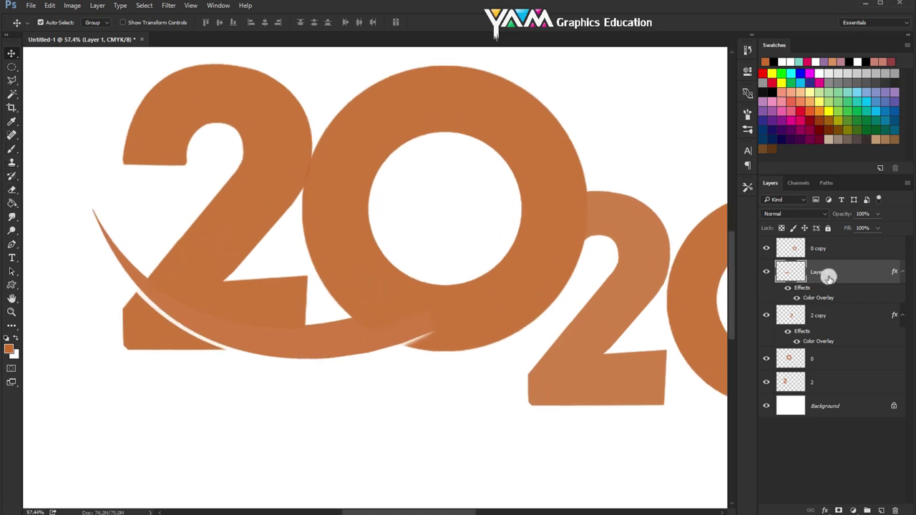
{"action": "left_click", "coordinate": [765, 272]}
{"action": "scroll", "coordinate": [416, 286], "scroll_direction": "down", "scroll_amount": 1}
{"action": "scroll", "coordinate": [415, 287], "scroll_direction": "down", "scroll_amount": 1}
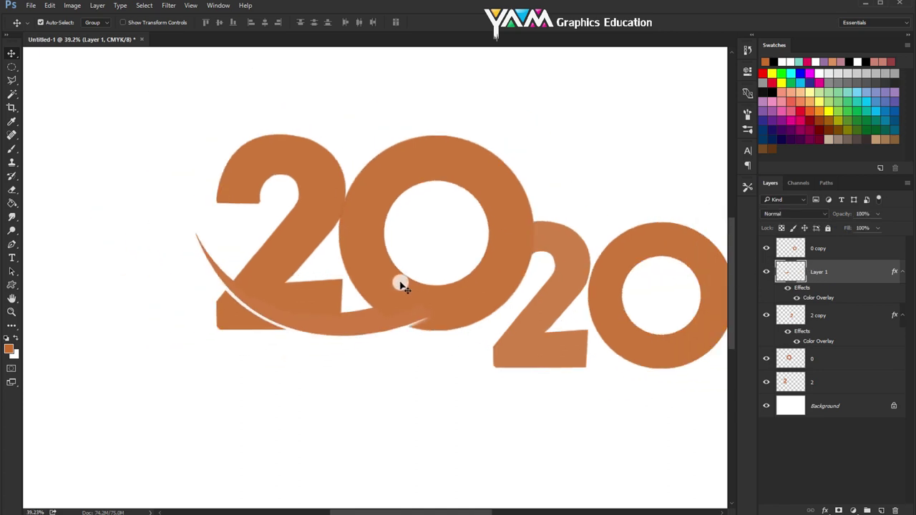
{"action": "left_click_drag", "start_coordinate": [399, 282], "coordinate": [358, 266]}
- Duplicate Layer 1 and place the copy above it, scaled to about 92.7% and rotated about -4.6°
{"action": "key", "text": "ctrl+j"}
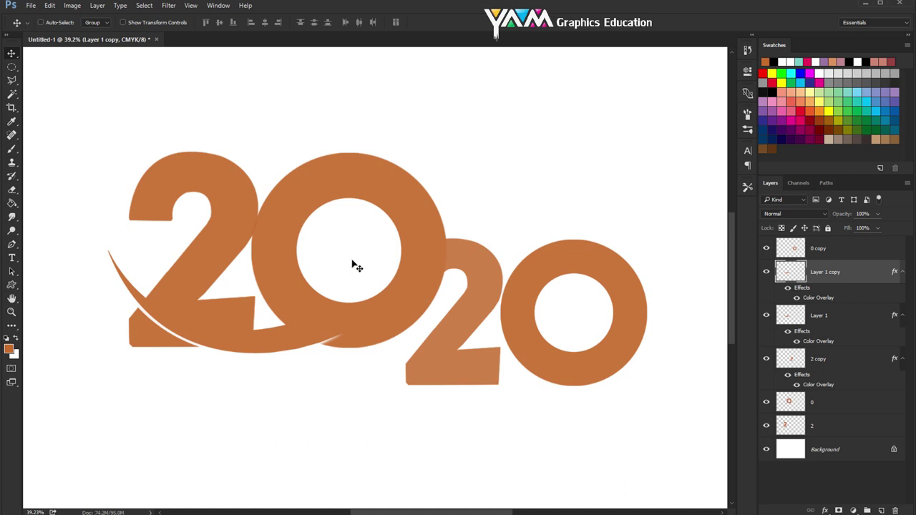
{"action": "key", "text": "ctrl+t"}
{"action": "left_click_drag", "start_coordinate": [279, 292], "coordinate": [287, 269]}
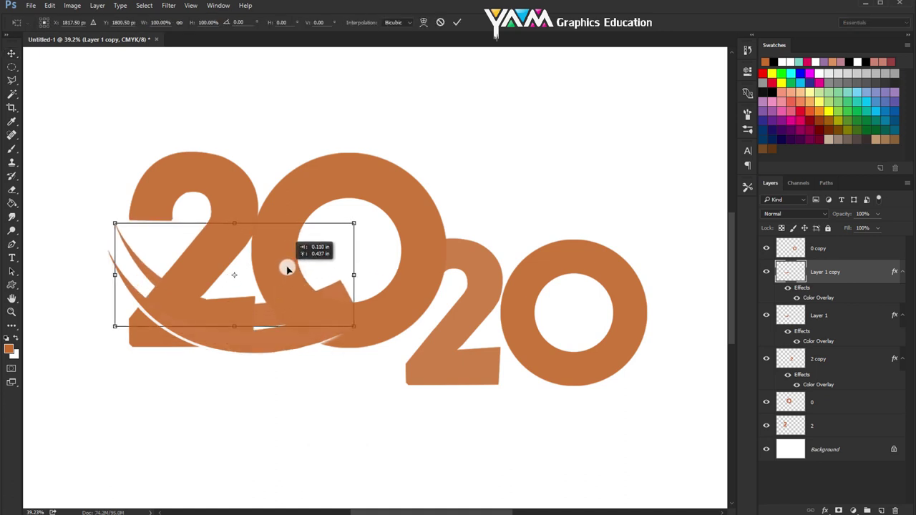
{"action": "left_click_drag", "start_coordinate": [403, 272], "coordinate": [401, 263]}
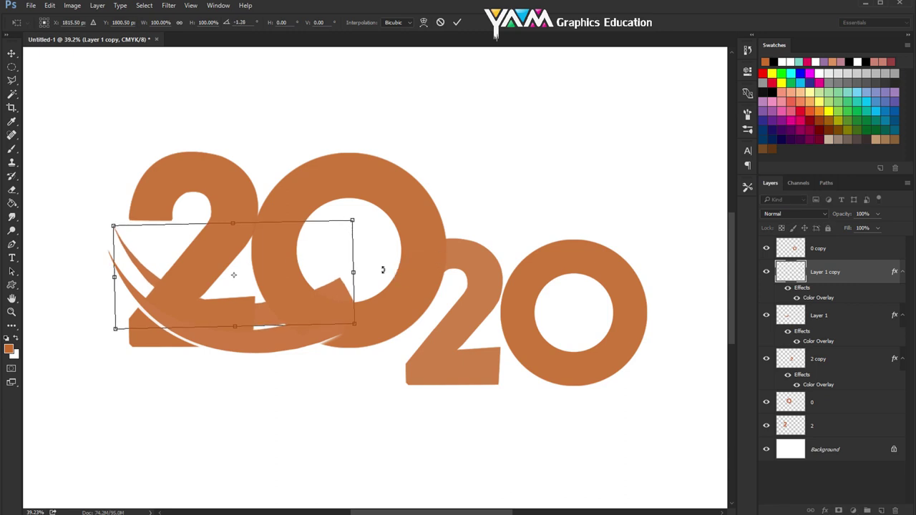
{"action": "left_click_drag", "start_coordinate": [111, 226], "coordinate": [126, 242]}
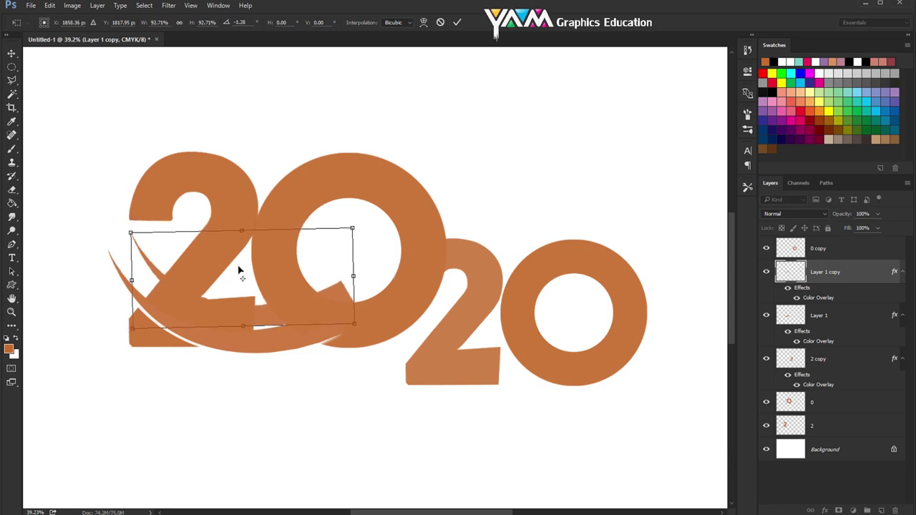
{"action": "left_click_drag", "start_coordinate": [286, 281], "coordinate": [317, 290]}
{"action": "left_click_drag", "start_coordinate": [381, 272], "coordinate": [370, 267]}
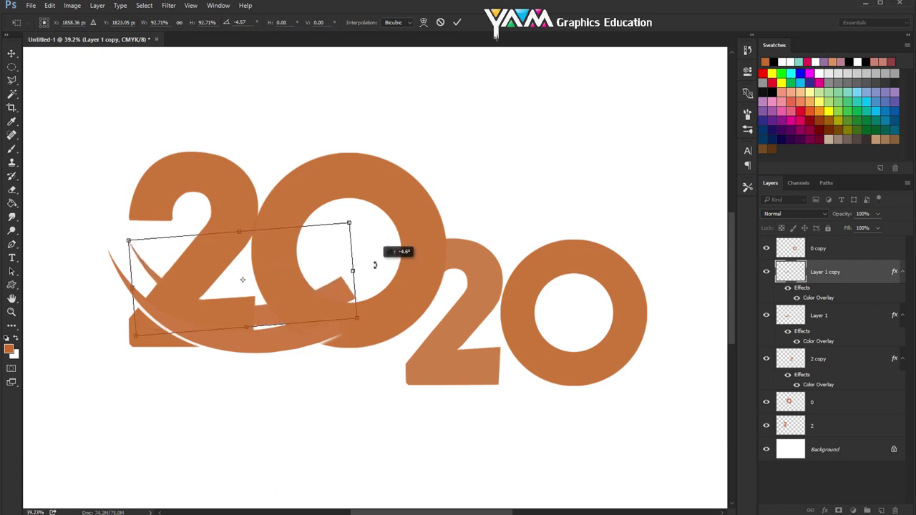
{"action": "key", "text": "Return"}
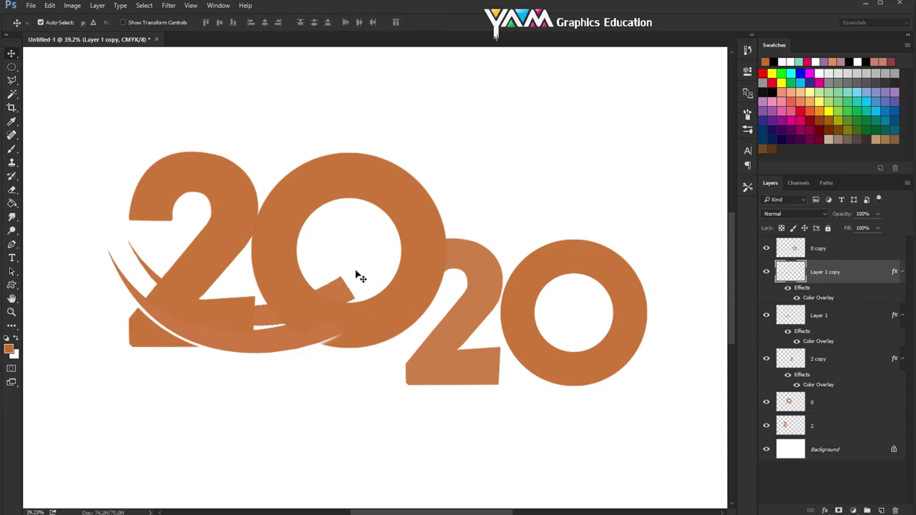
- On the first 0's layer, Magic Wand-select the hole inside the 0
{"action": "scroll", "coordinate": [300, 270], "scroll_direction": "up", "scroll_amount": 1}
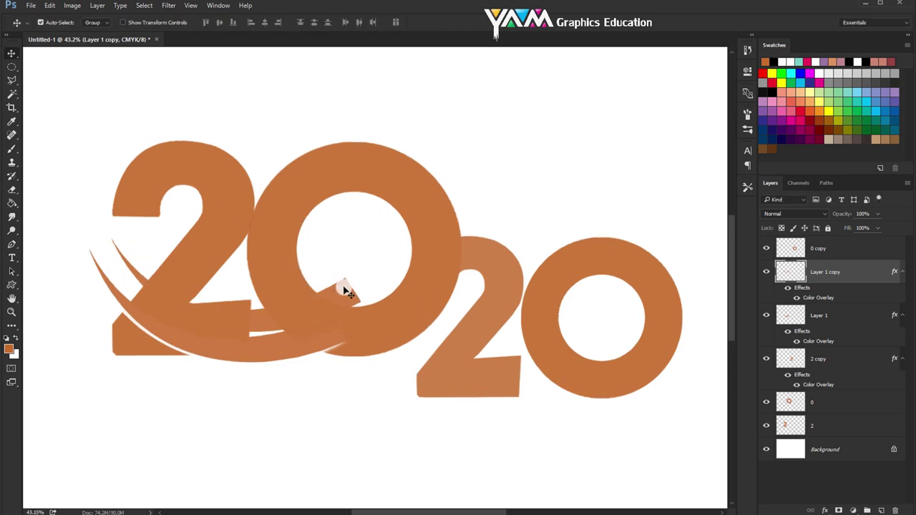
{"action": "right_click", "coordinate": [414, 209]}
{"action": "left_click", "coordinate": [433, 214]}
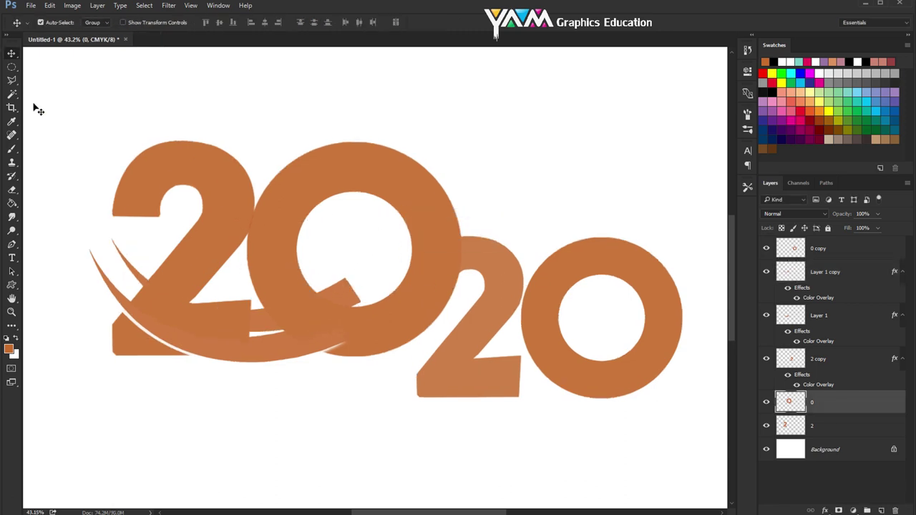
{"action": "left_click", "coordinate": [12, 93]}
{"action": "left_click", "coordinate": [334, 221]}
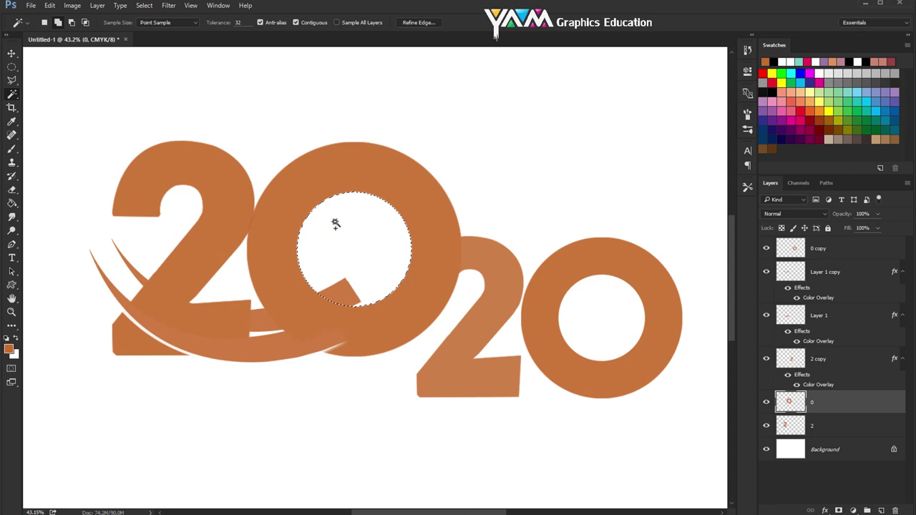
- Delete the selected hole area from Layer 1 copy and deselect
{"action": "left_click", "coordinate": [11, 53]}
{"action": "left_click", "coordinate": [813, 274]}
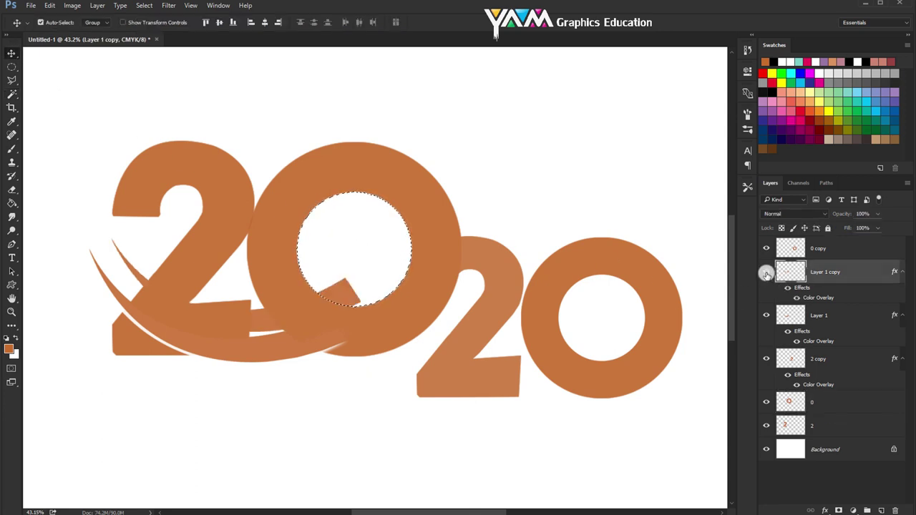
{"action": "key", "text": "Delete"}
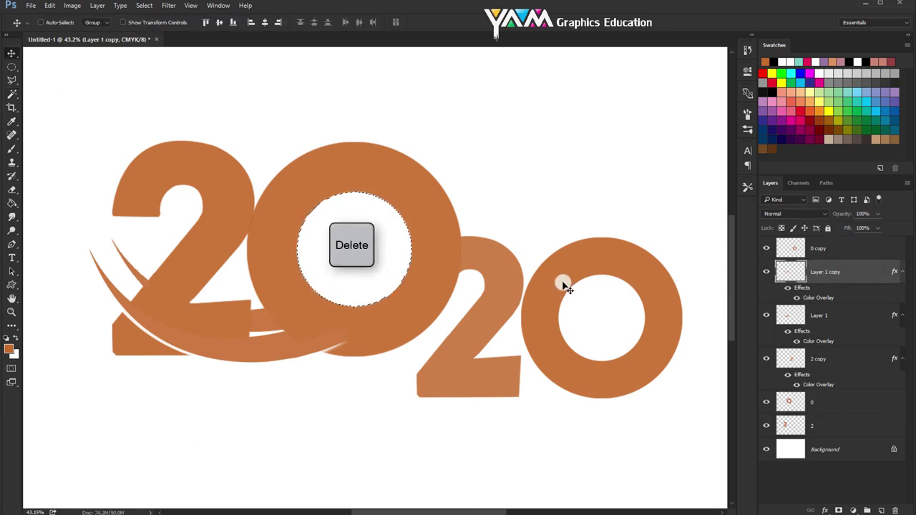
{"action": "key", "text": "ctrl+d"}
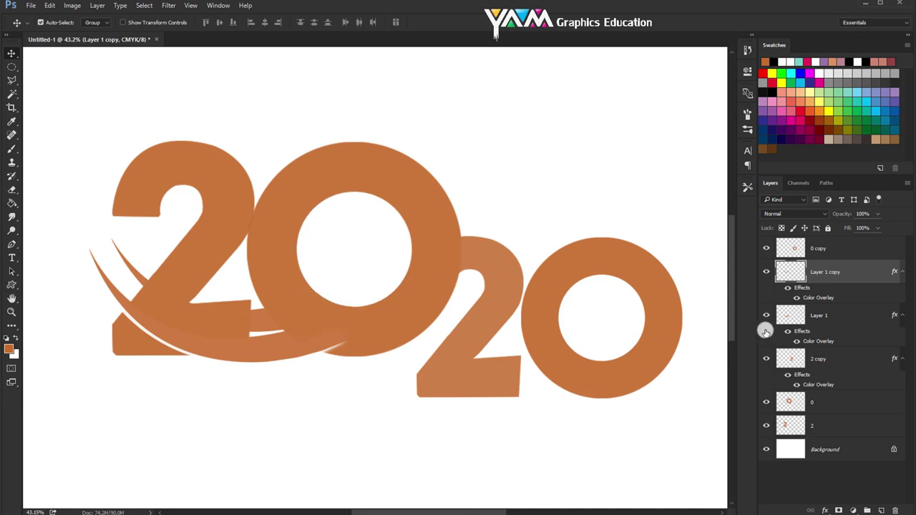
- Erase a thin strip of the 0 layer where the second swoosh crosses its lower curve
{"action": "left_click", "coordinate": [763, 270]}
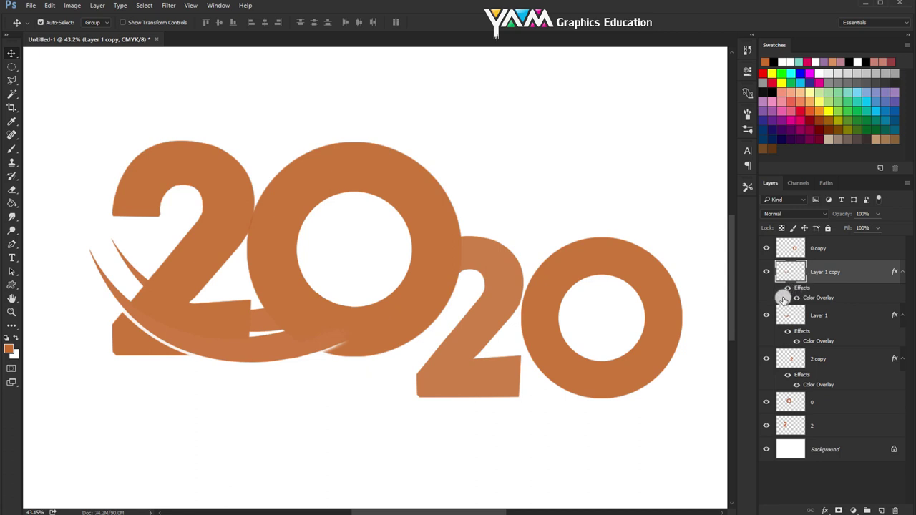
{"action": "left_click", "coordinate": [818, 402]}
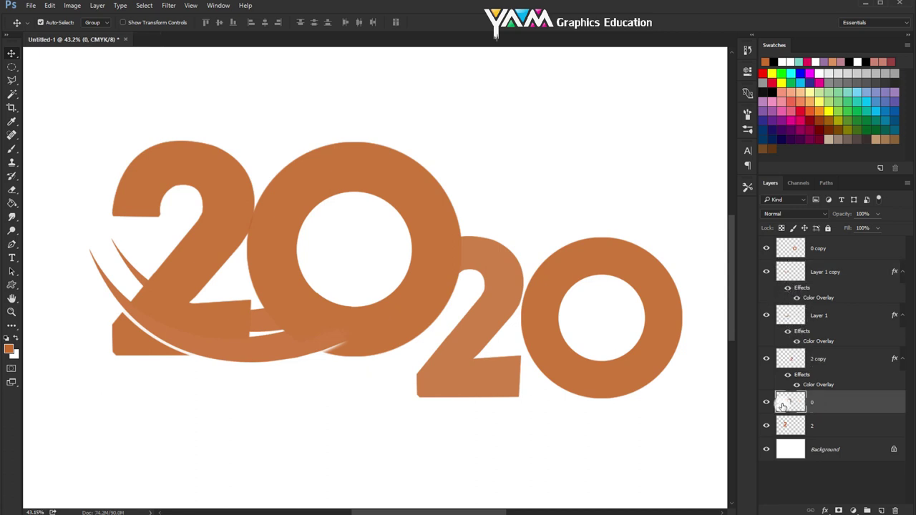
{"action": "left_click", "coordinate": [766, 402]}
{"action": "key", "text": "b"}
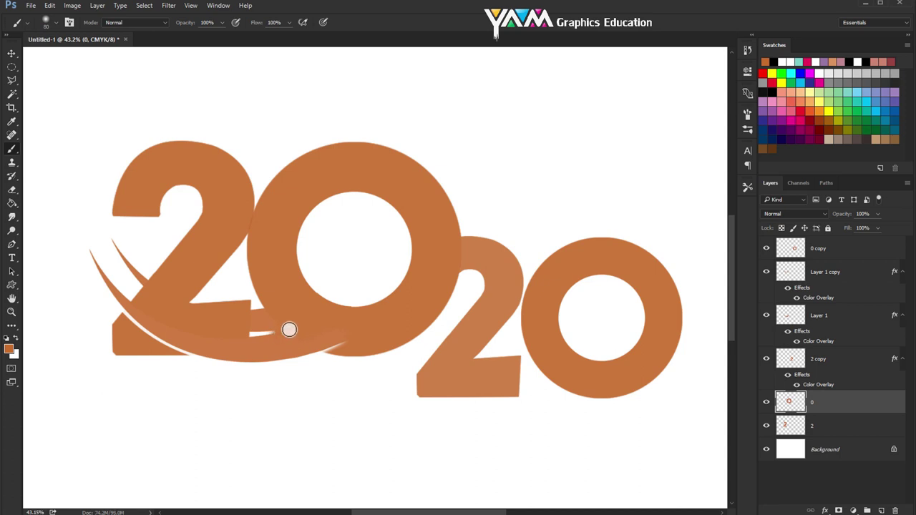
{"action": "left_click", "coordinate": [11, 189]}
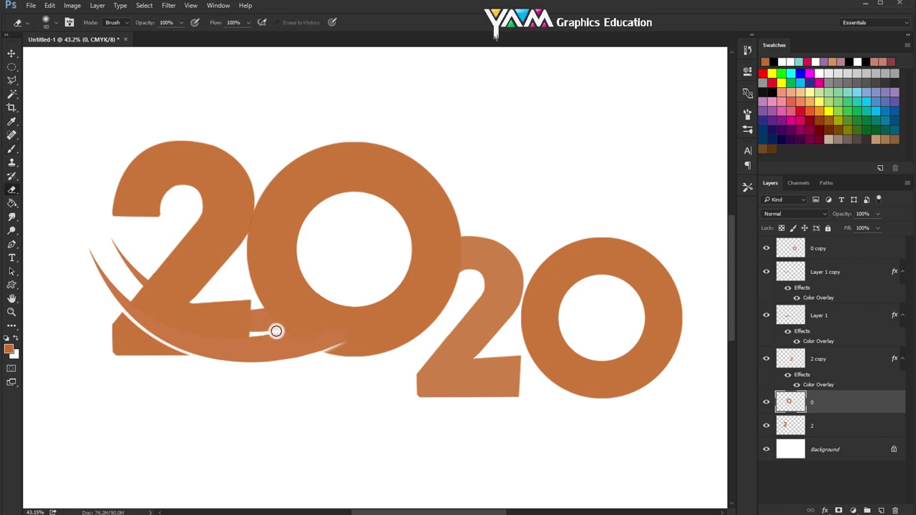
{"action": "left_click_drag", "start_coordinate": [276, 331], "coordinate": [305, 326]}
{"action": "left_click_drag", "start_coordinate": [297, 324], "coordinate": [265, 331]}
{"action": "left_click", "coordinate": [9, 55]}
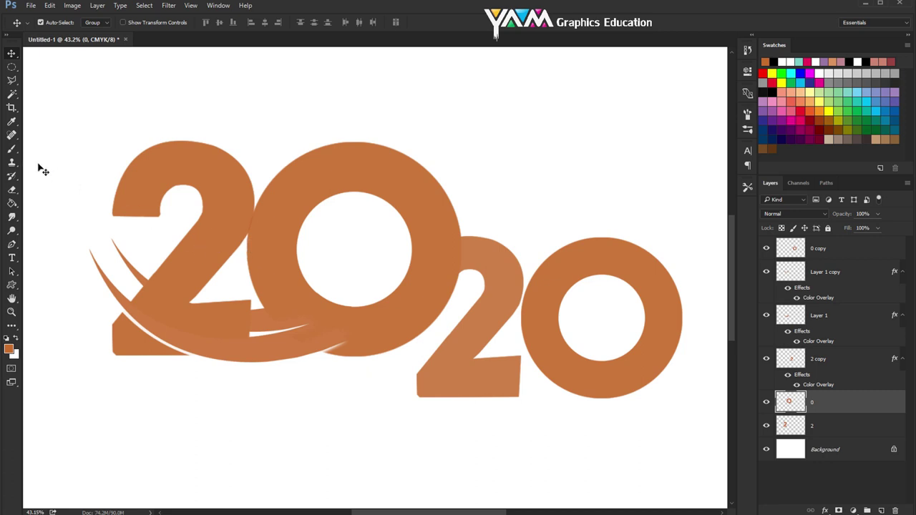
{"action": "left_click", "coordinate": [12, 190]}
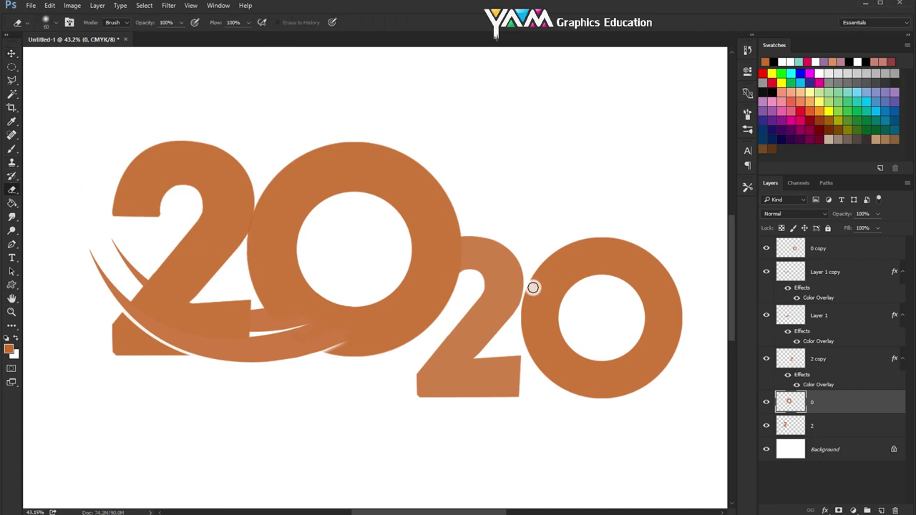
- Erase the 2 along the swoosh crossing its diagonal, then load Layer 1's outline as a selection
{"action": "left_click", "coordinate": [796, 425]}
{"action": "left_click", "coordinate": [767, 425]}
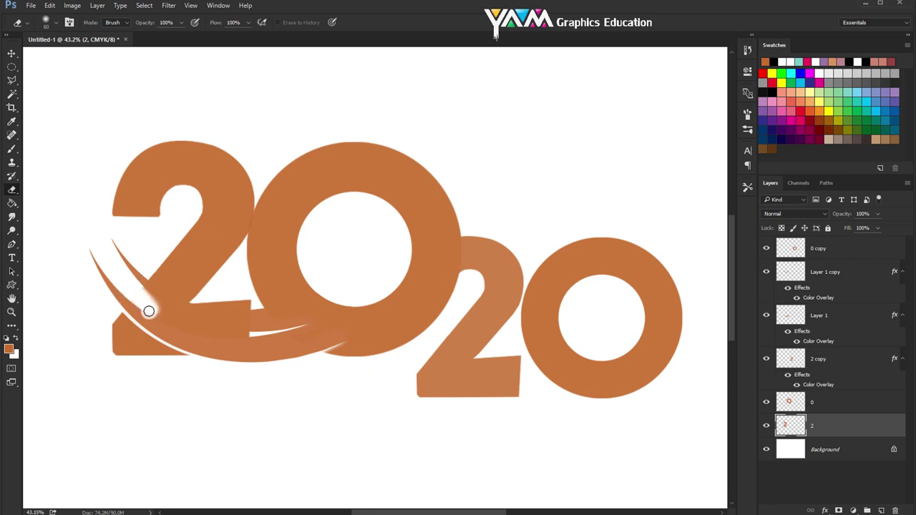
{"action": "scroll", "coordinate": [145, 308], "scroll_direction": "up", "scroll_amount": 1}
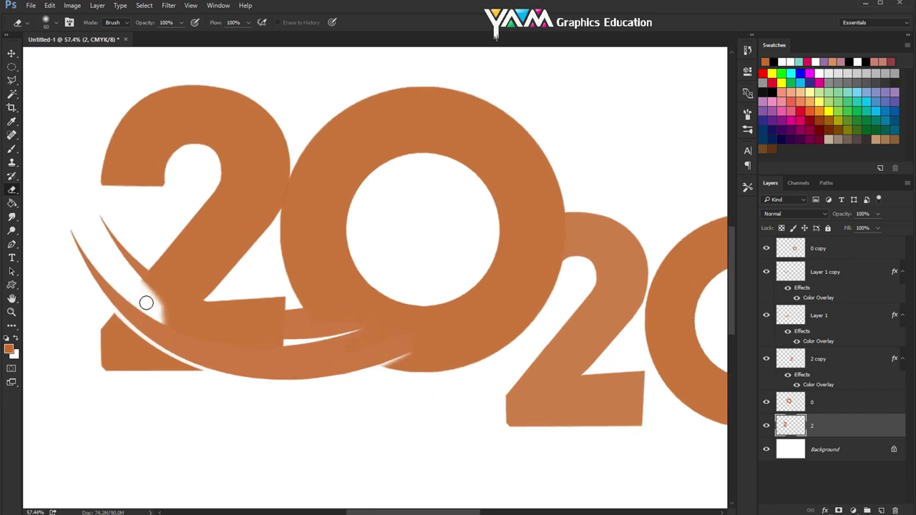
{"action": "left_click_drag", "start_coordinate": [145, 302], "coordinate": [150, 297]}
{"action": "mouse_move", "coordinate": [145, 286]}
{"action": "left_mouse_down"}
{"action": "mouse_move", "coordinate": [196, 321]}
{"action": "mouse_move", "coordinate": [287, 341]}
{"action": "mouse_move", "coordinate": [258, 345]}
{"action": "mouse_move", "coordinate": [159, 316]}
{"action": "left_mouse_up"}
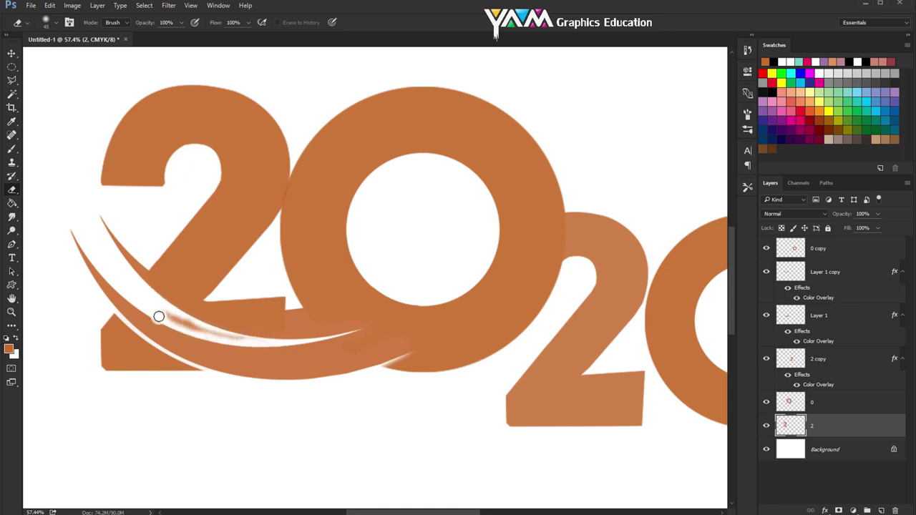
{"action": "mouse_move", "coordinate": [229, 348]}
{"action": "left_mouse_down"}
{"action": "mouse_move", "coordinate": [172, 323]}
{"action": "mouse_move", "coordinate": [284, 347]}
{"action": "left_mouse_up"}
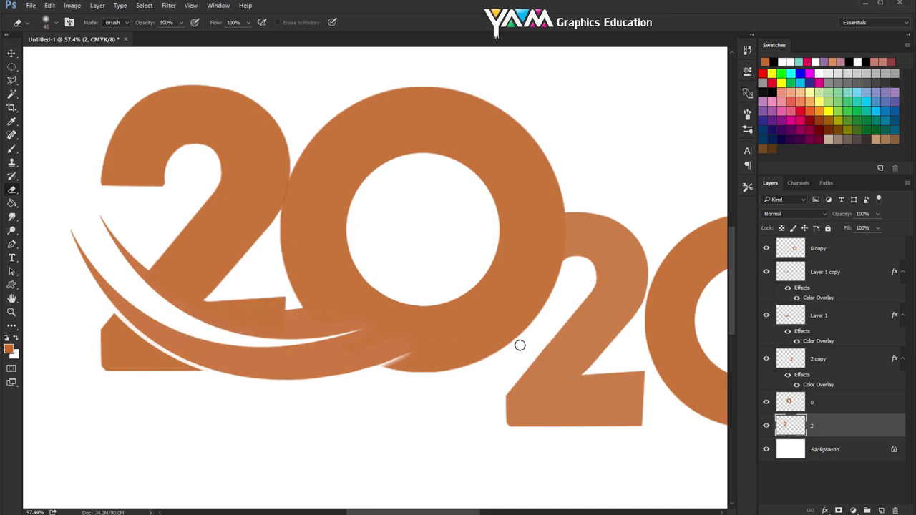
{"action": "left_click", "coordinate": [795, 319], "text": "ctrl"}
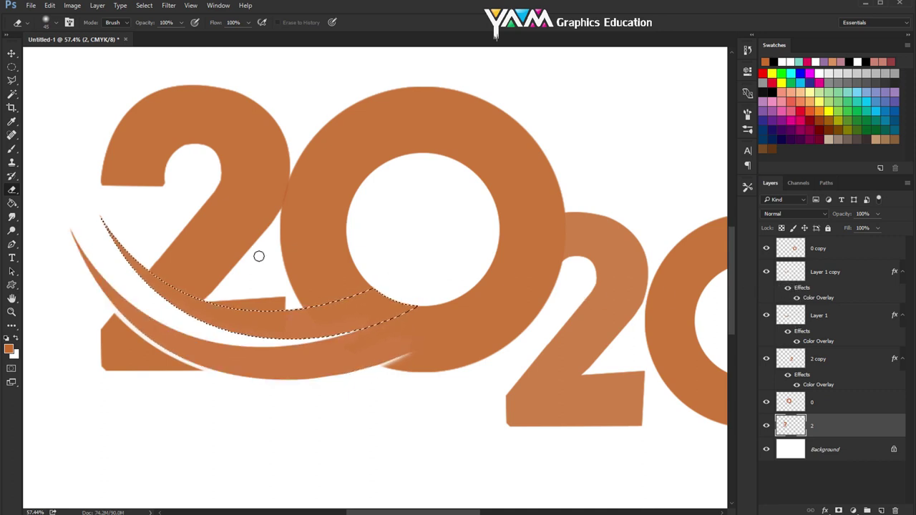
- Keep the upper swoosh selection active and erase the 2's leftover orange inside it
{"action": "left_click", "coordinate": [11, 79]}
{"action": "right_click", "coordinate": [235, 315]}
{"action": "left_click", "coordinate": [259, 331]}
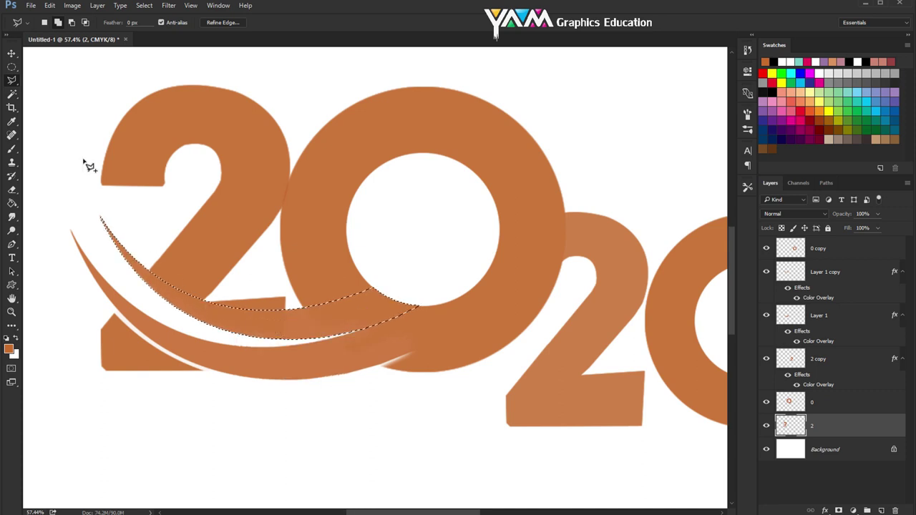
{"action": "left_click", "coordinate": [11, 53]}
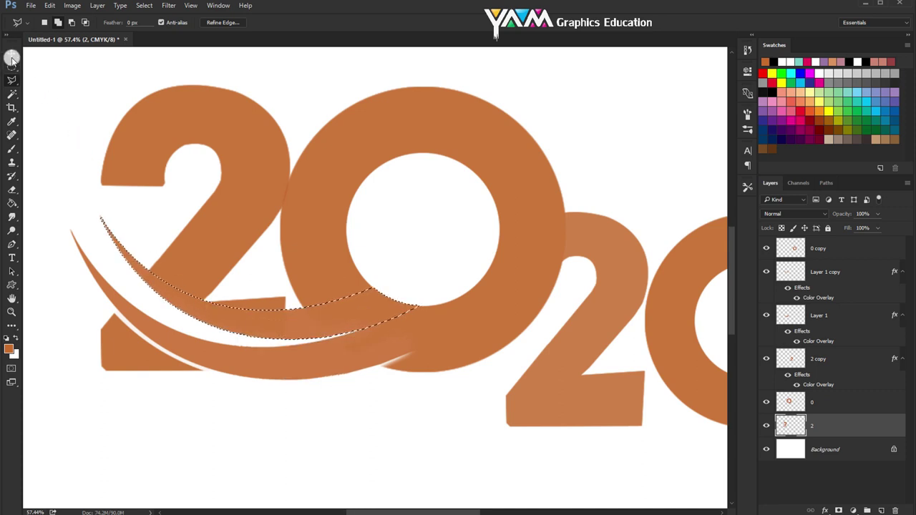
{"action": "left_click", "coordinate": [11, 189]}
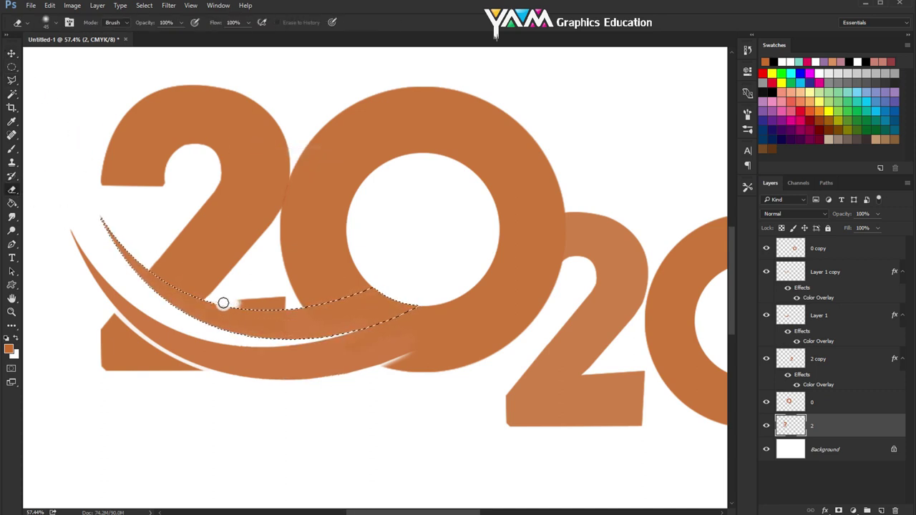
{"action": "scroll", "coordinate": [244, 307], "scroll_direction": "down", "scroll_amount": 2}
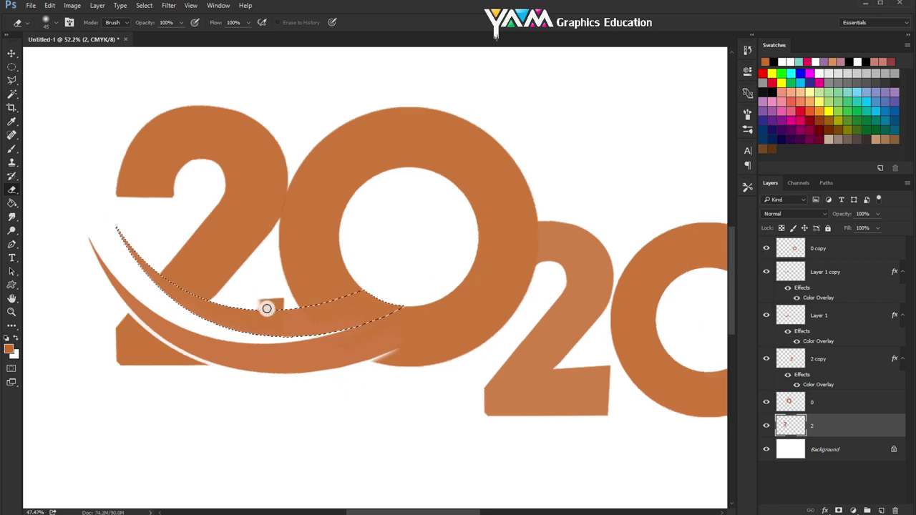
{"action": "scroll", "coordinate": [262, 309], "scroll_direction": "down", "scroll_amount": 2}
{"action": "scroll", "coordinate": [262, 309], "scroll_direction": "down", "scroll_amount": 1}
{"action": "scroll", "coordinate": [262, 309], "scroll_direction": "down", "scroll_amount": 1}
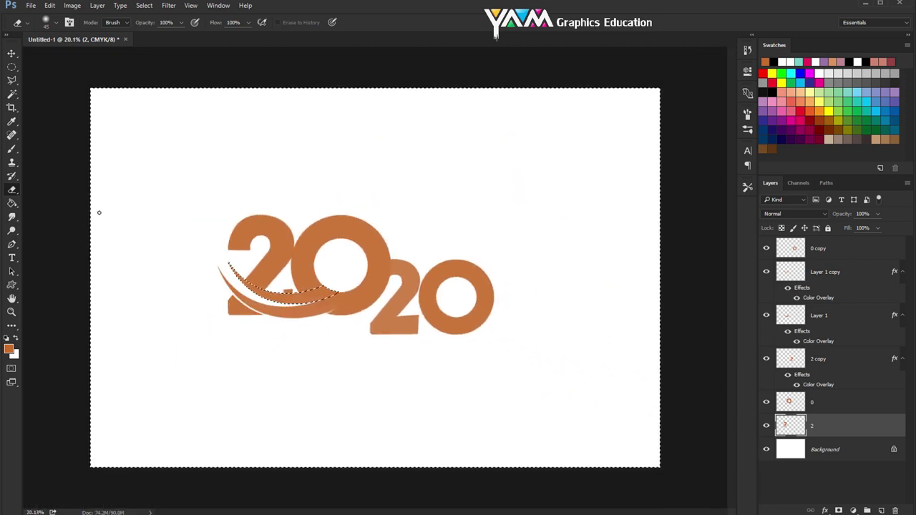
{"action": "scroll", "coordinate": [265, 308], "scroll_direction": "up", "scroll_amount": 2}
{"action": "scroll", "coordinate": [278, 302], "scroll_direction": "up", "scroll_amount": 2}
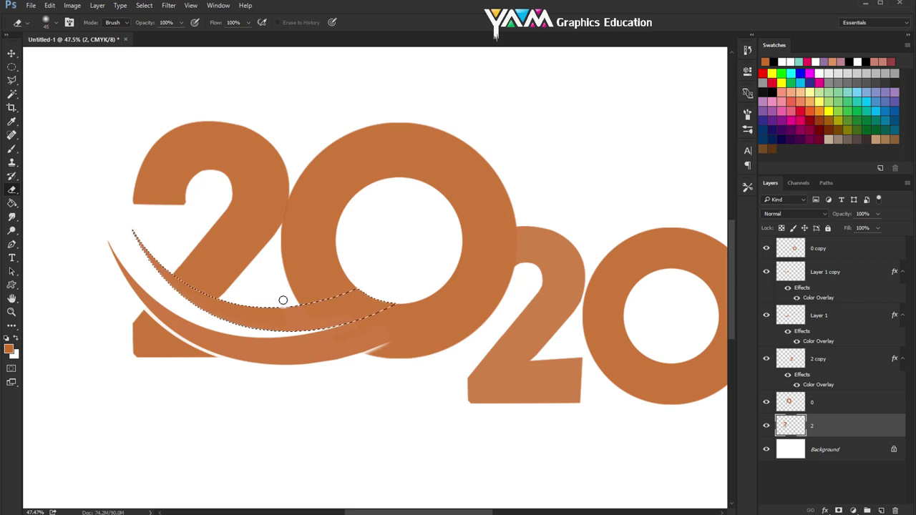
- Clear the selection with Ctrl+D and return to the Eraser after reviewing the result
{"action": "key", "text": "ctrl+d"}
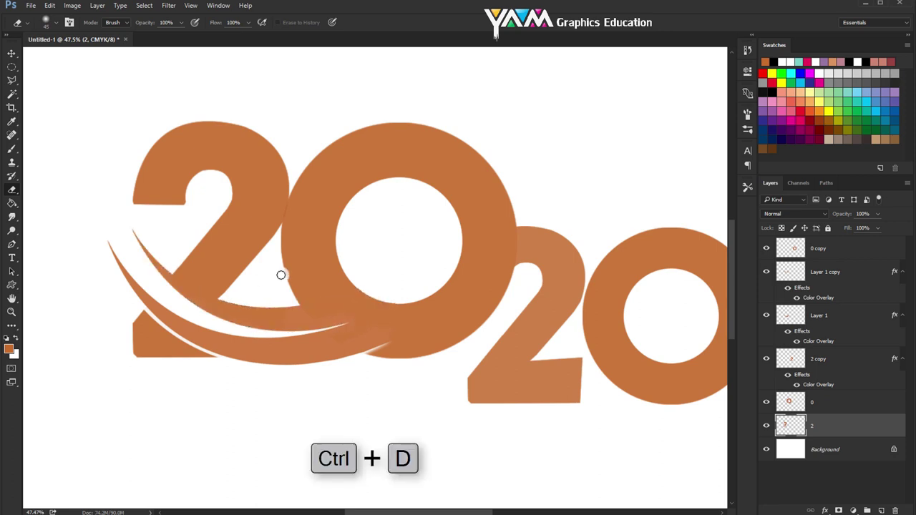
{"action": "scroll", "coordinate": [281, 275], "scroll_direction": "down", "scroll_amount": 1}
{"action": "scroll", "coordinate": [274, 279], "scroll_direction": "down", "scroll_amount": 1}
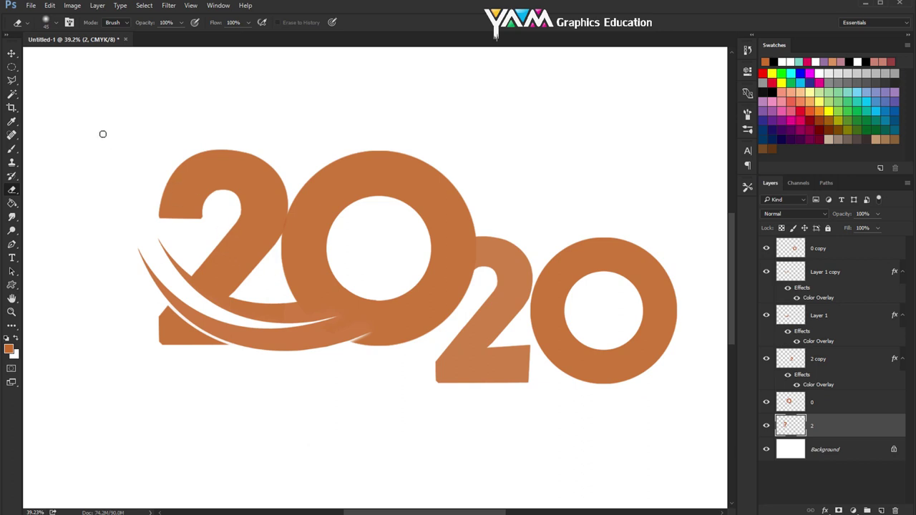
{"action": "left_click", "coordinate": [12, 53]}
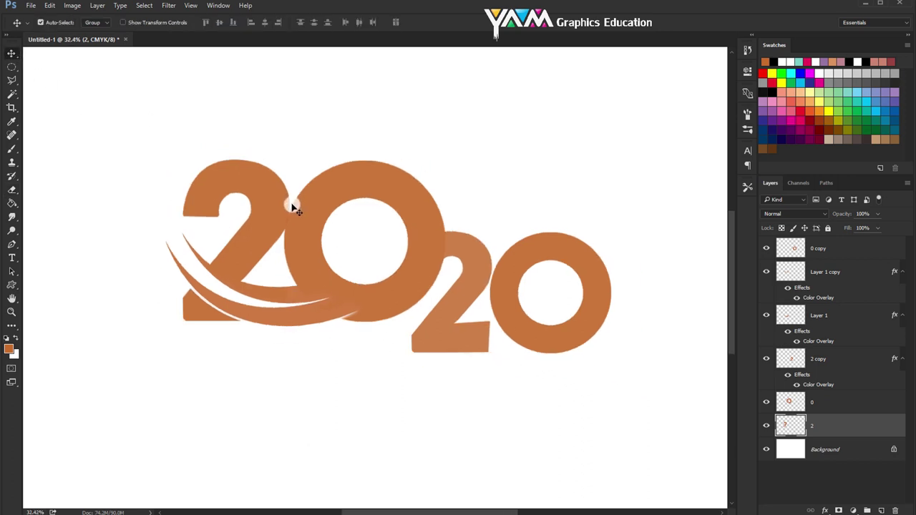
{"action": "scroll", "coordinate": [287, 208], "scroll_direction": "up", "scroll_amount": 1}
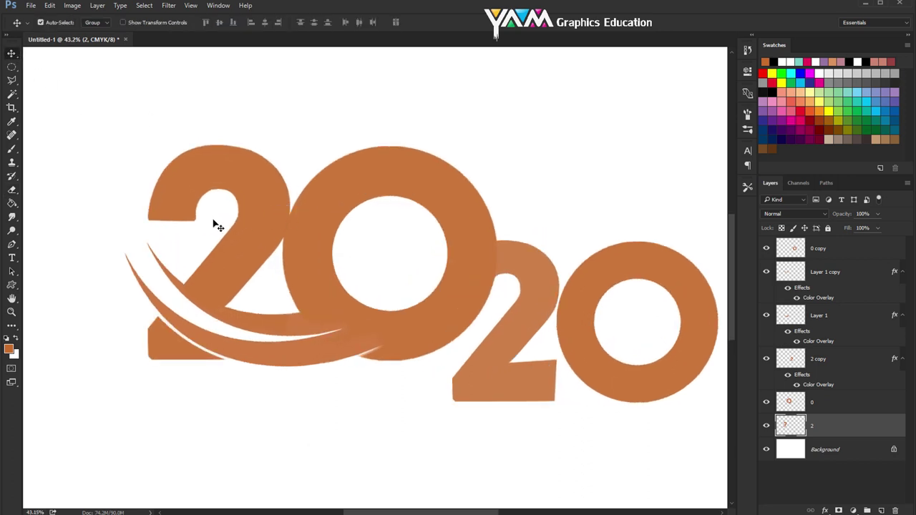
{"action": "left_click", "coordinate": [18, 190]}
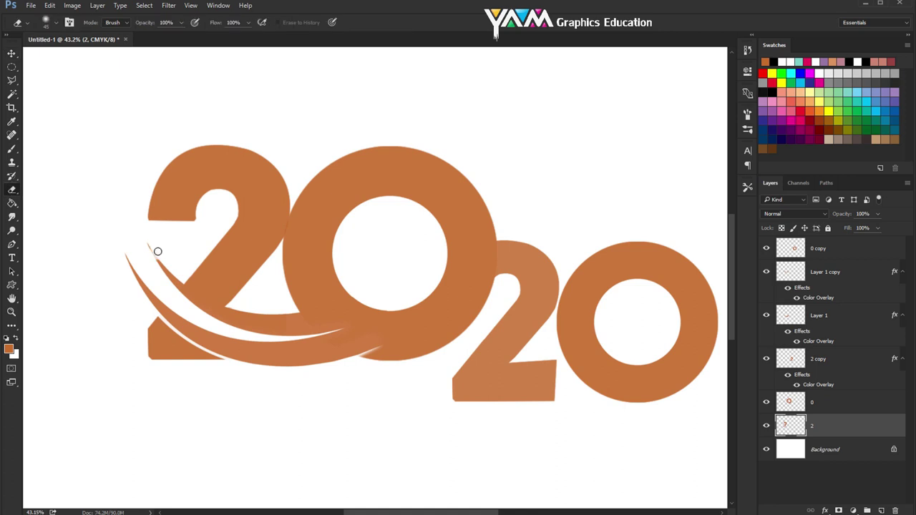
- Select Layer 1 copy and Layer 1 together in the Layers panel
{"action": "left_click", "coordinate": [818, 272]}
{"action": "left_click", "coordinate": [766, 272]}
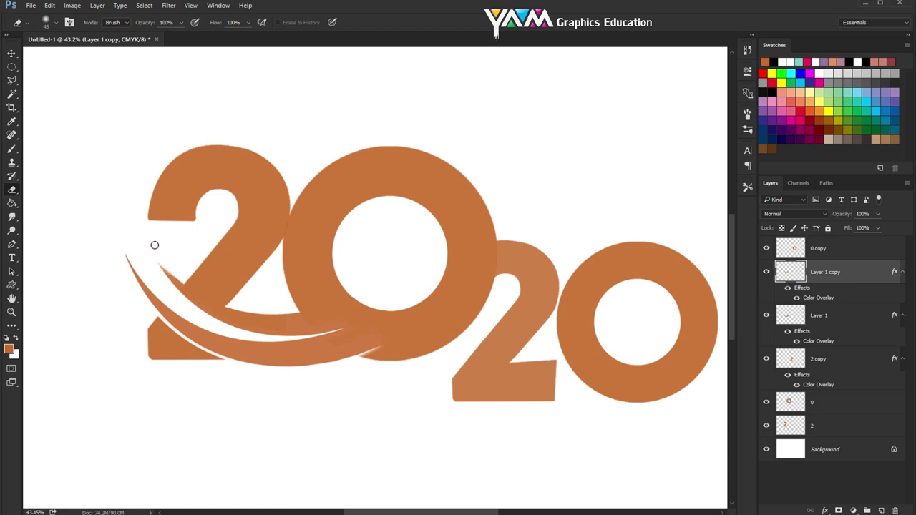
{"action": "scroll", "coordinate": [166, 255], "scroll_direction": "down", "scroll_amount": 3}
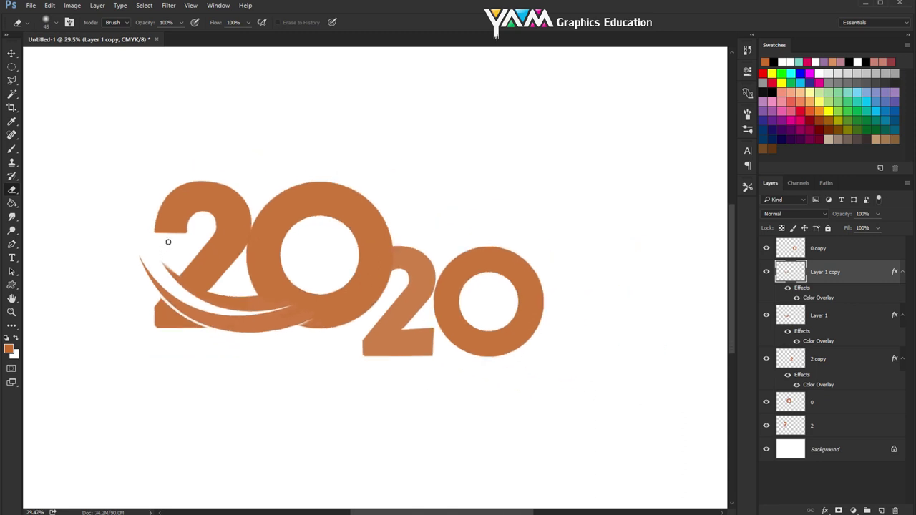
{"action": "scroll", "coordinate": [238, 251], "scroll_direction": "up", "scroll_amount": 2}
{"action": "scroll", "coordinate": [238, 250], "scroll_direction": "up", "scroll_amount": 1}
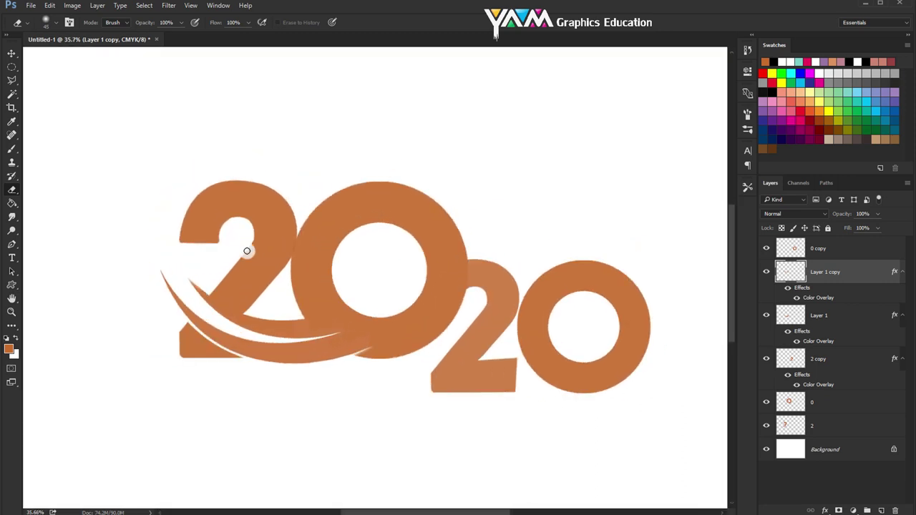
{"action": "left_click_drag", "start_coordinate": [242, 249], "coordinate": [217, 258]}
{"action": "scroll", "coordinate": [228, 259], "scroll_direction": "down", "scroll_amount": 1}
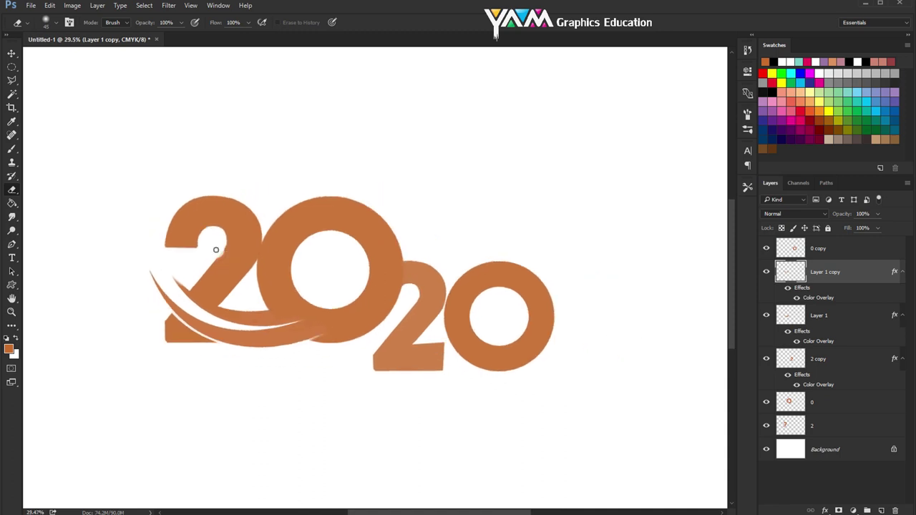
{"action": "left_click", "coordinate": [11, 53]}
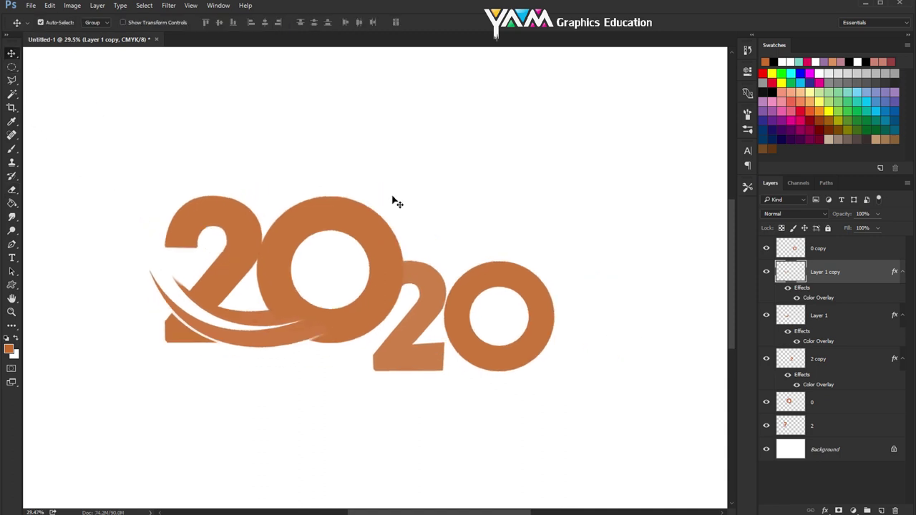
{"action": "left_click", "coordinate": [816, 315], "text": "shift"}
- Duplicate both swoosh layers, move the copies over the second 20, and flip them into orientation
{"action": "key", "text": "ctrl+j"}
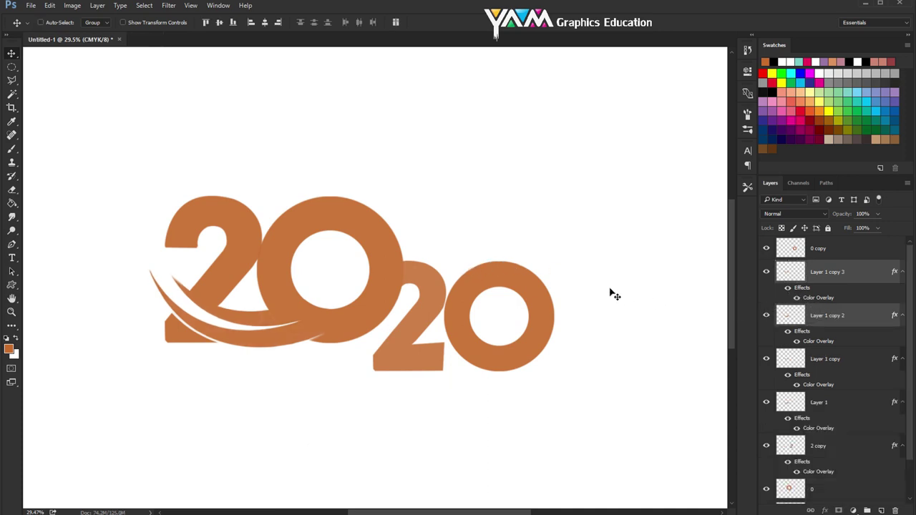
{"action": "key", "text": "ctrl+t"}
{"action": "left_click_drag", "start_coordinate": [303, 293], "coordinate": [479, 256]}
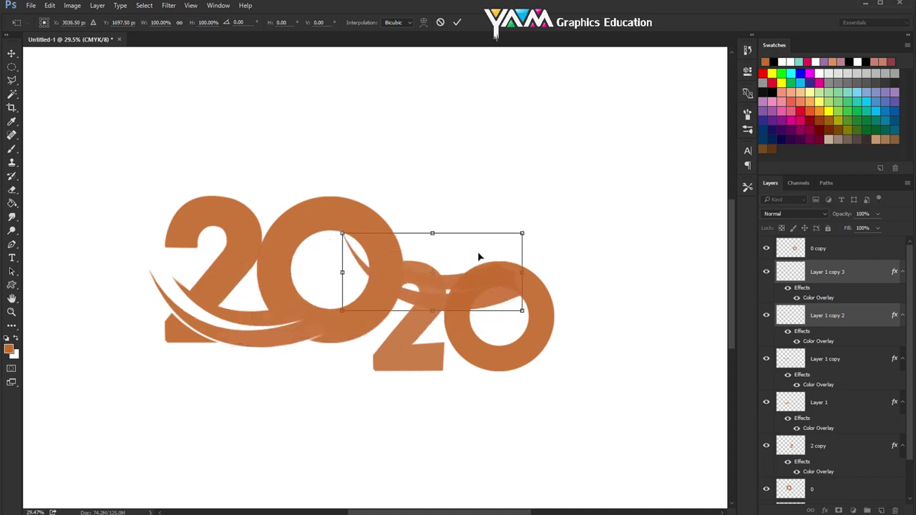
{"action": "right_click", "coordinate": [479, 257]}
{"action": "left_click", "coordinate": [503, 410]}
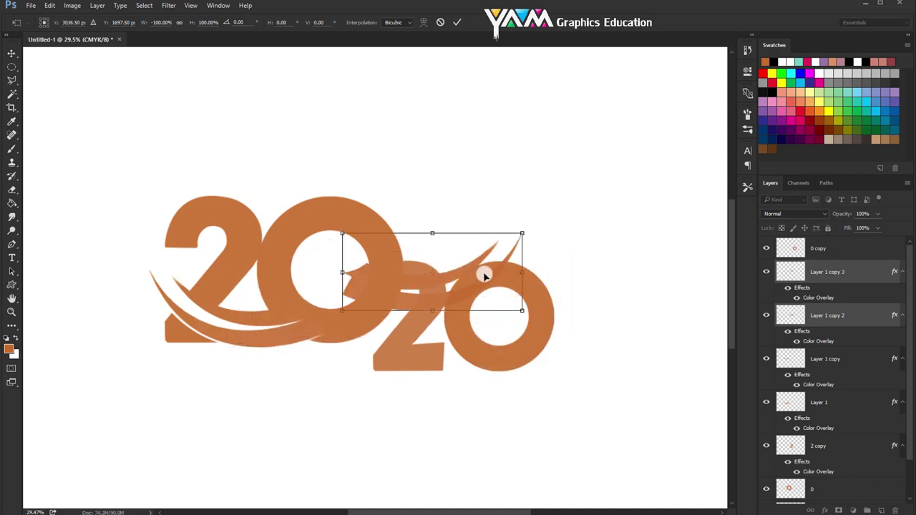
{"action": "right_click", "coordinate": [476, 264]}
{"action": "left_click", "coordinate": [518, 380]}
{"action": "right_click", "coordinate": [486, 292]}
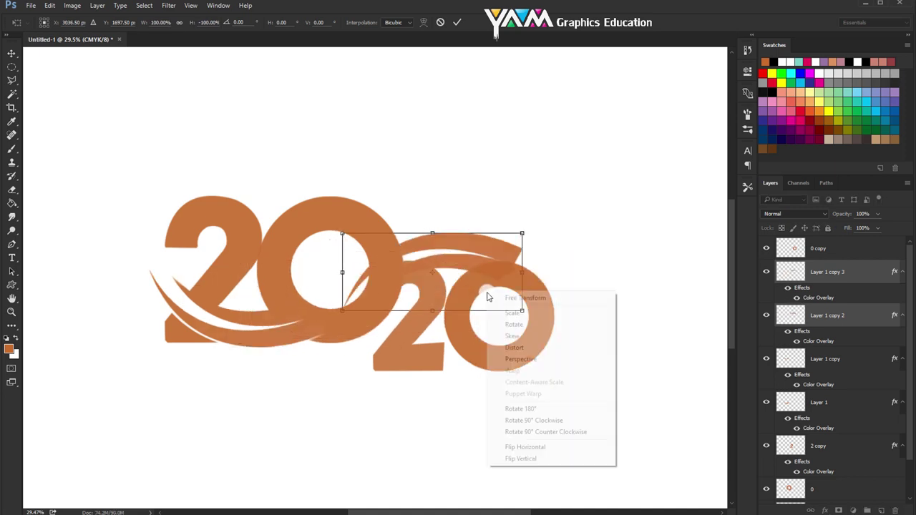
{"action": "left_click", "coordinate": [513, 447]}
{"action": "left_click_drag", "start_coordinate": [466, 272], "coordinate": [500, 275]}
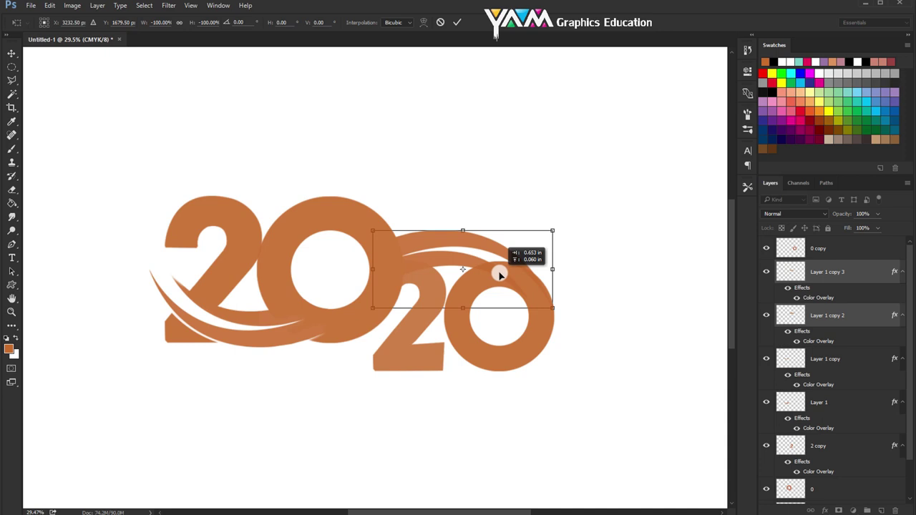
- Rotate the copied swooshes to about 172°, widen them to 105.55%, and nudge them over the 20
{"action": "left_click_drag", "start_coordinate": [501, 275], "coordinate": [508, 267]}
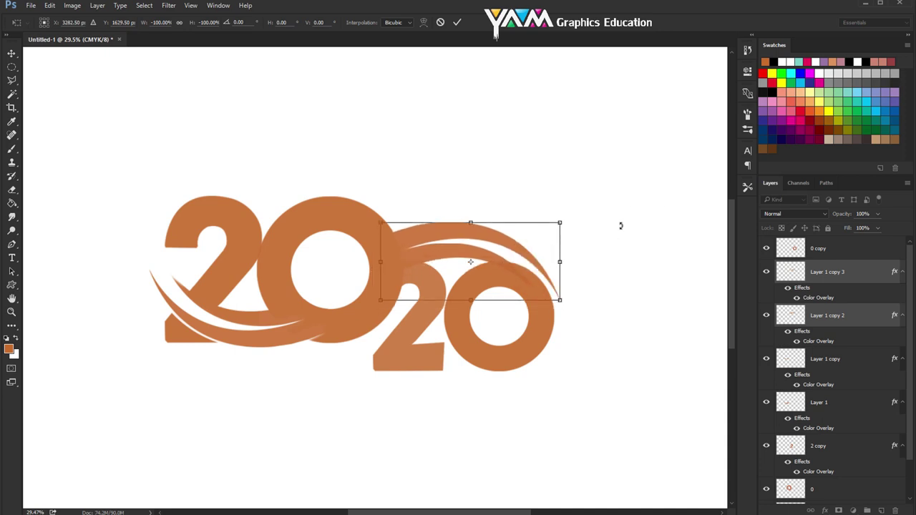
{"action": "left_click_drag", "start_coordinate": [619, 226], "coordinate": [613, 206]}
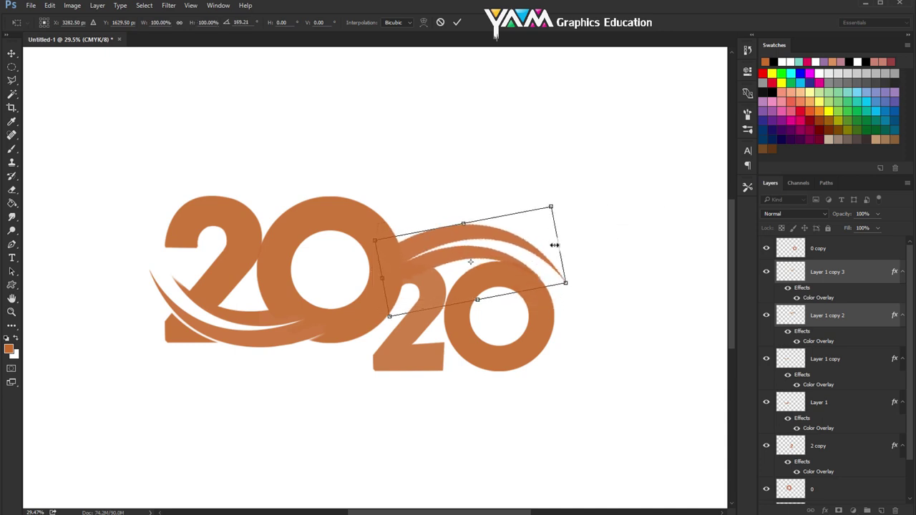
{"action": "left_click_drag", "start_coordinate": [526, 248], "coordinate": [525, 246]}
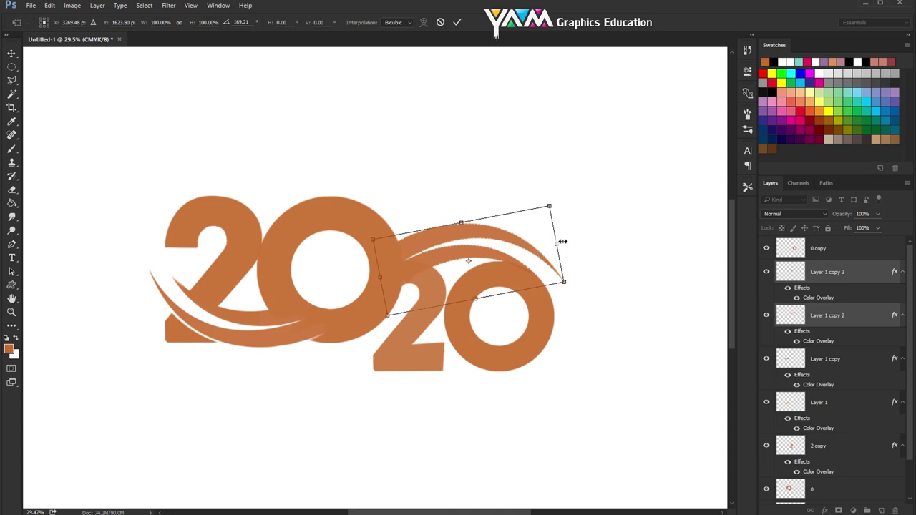
{"action": "left_click_drag", "start_coordinate": [587, 239], "coordinate": [589, 230]}
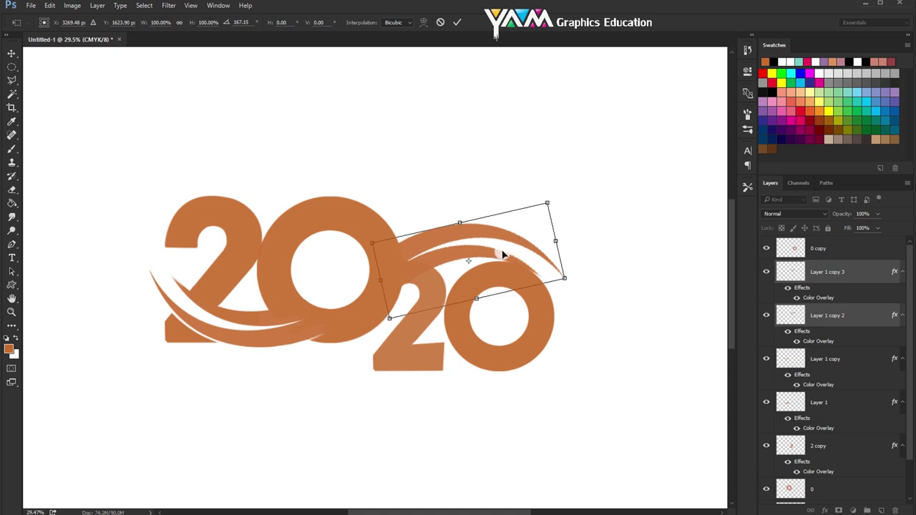
{"action": "mouse_move", "coordinate": [555, 238]}
{"action": "left_mouse_down"}
{"action": "mouse_move", "coordinate": [567, 244]}
{"action": "mouse_move", "coordinate": [596, 226]}
{"action": "left_mouse_up"}
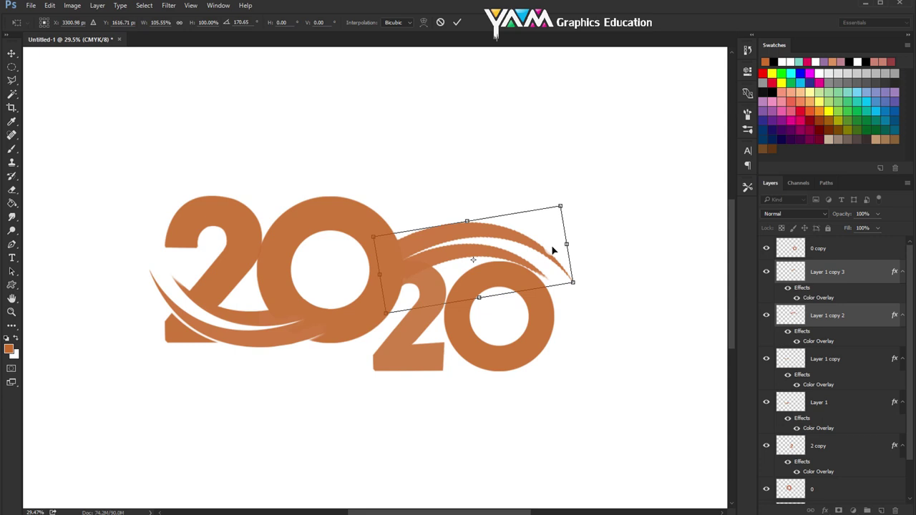
{"action": "left_click_drag", "start_coordinate": [553, 250], "coordinate": [555, 250]}
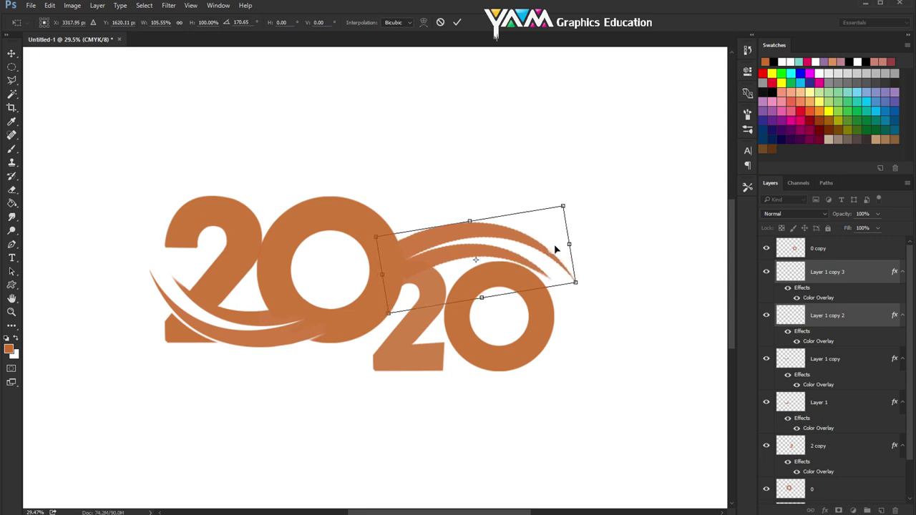
{"action": "key", "text": "Down"}
{"action": "key", "text": "Down"}
{"action": "key", "text": "Down"}
{"action": "key", "text": "Down"}
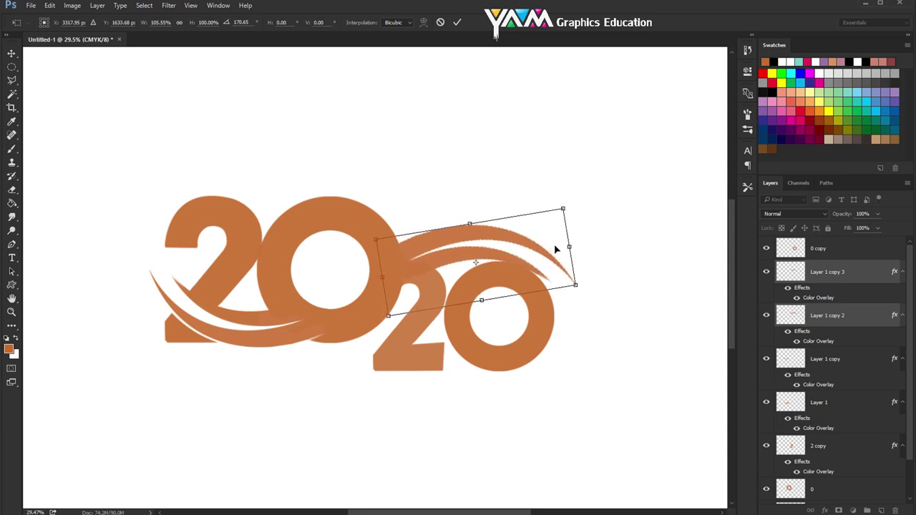
{"action": "key", "text": "Right"}
{"action": "key", "text": "Right"}
{"action": "key", "text": "Right"}
{"action": "key", "text": "Right"}
{"action": "key", "text": "Right"}
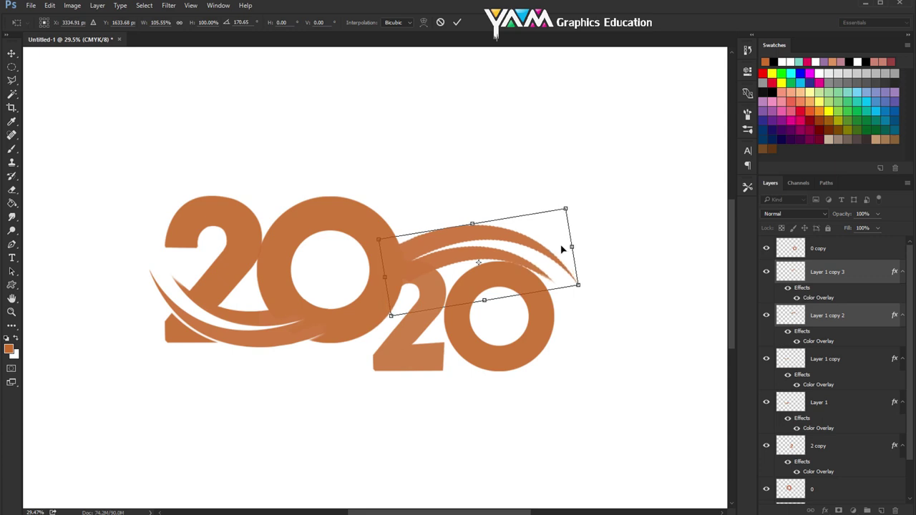
{"action": "key", "text": "Right"}
{"action": "left_click_drag", "start_coordinate": [606, 239], "coordinate": [599, 239]}
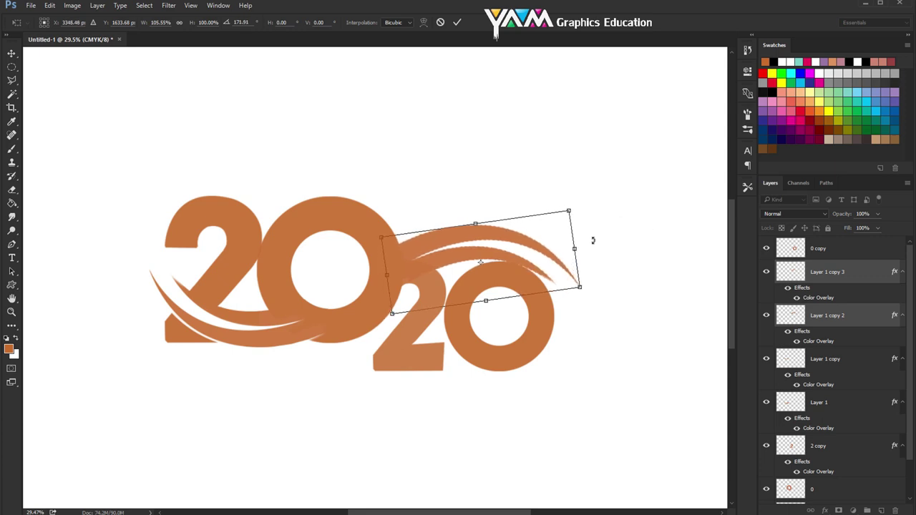
{"action": "left_click", "coordinate": [456, 22]}
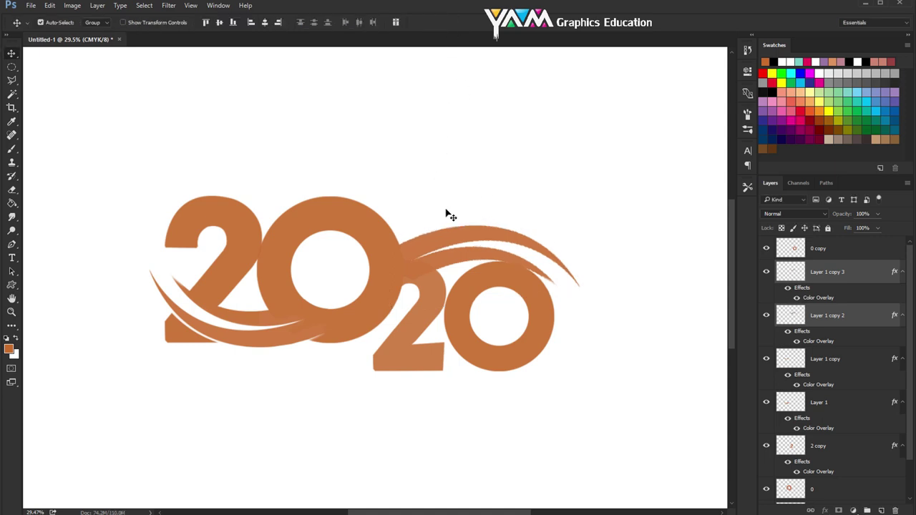
{"action": "scroll", "coordinate": [515, 236], "scroll_direction": "up", "scroll_amount": 1}
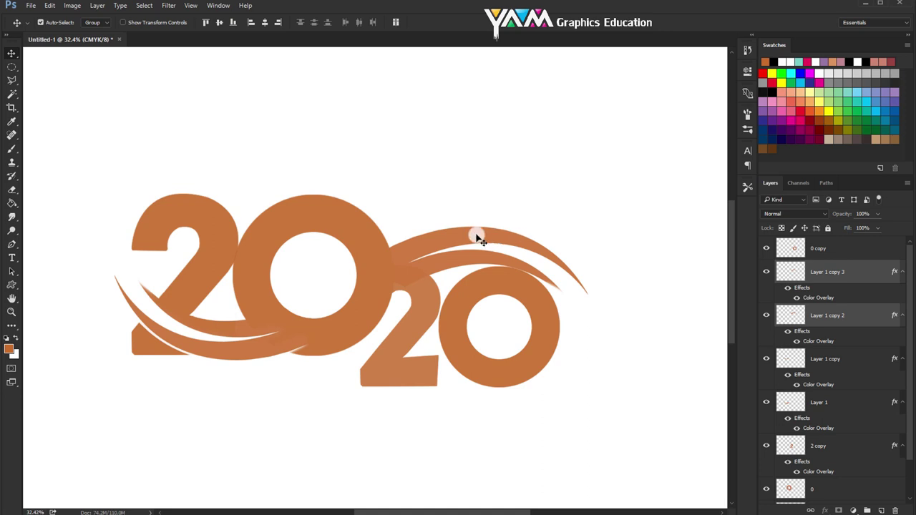
{"action": "left_click", "coordinate": [767, 272]}
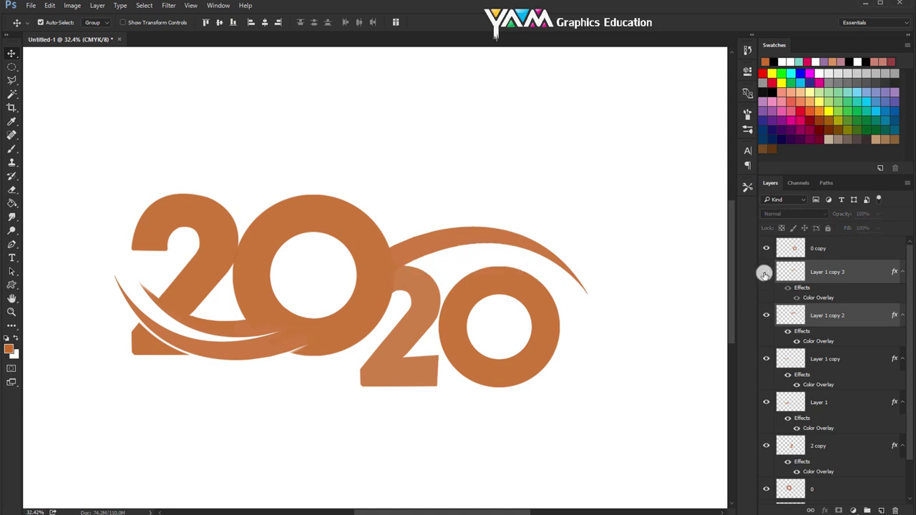
{"action": "left_click", "coordinate": [836, 279]}
{"action": "double_click", "coordinate": [791, 275]}
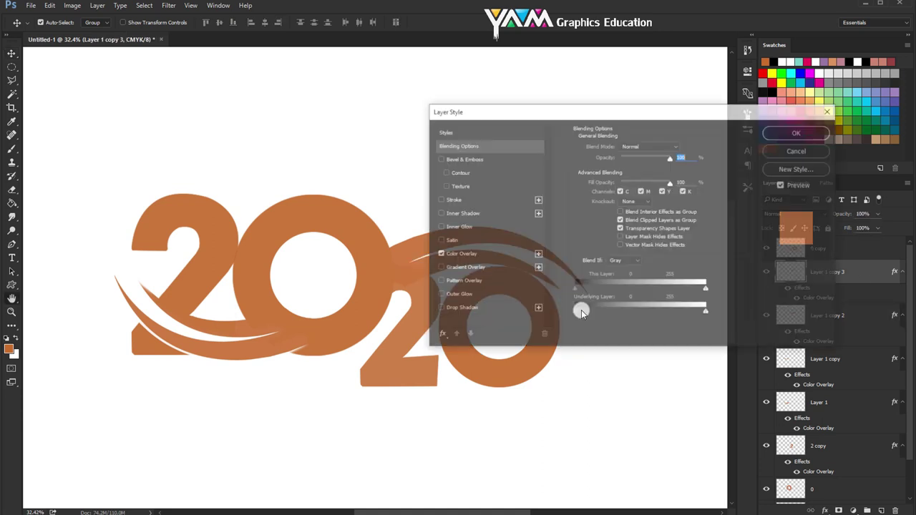
{"action": "left_click", "coordinate": [458, 254]}
{"action": "left_click", "coordinate": [681, 147]}
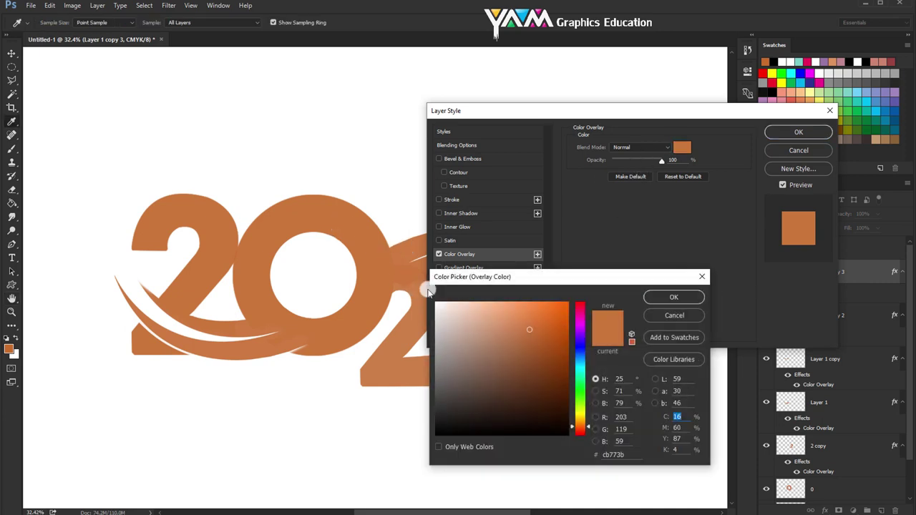
{"action": "left_click", "coordinate": [650, 296]}
{"action": "left_click", "coordinate": [799, 132]}
{"action": "key", "text": "v"}
{"action": "right_click", "coordinate": [425, 301]}
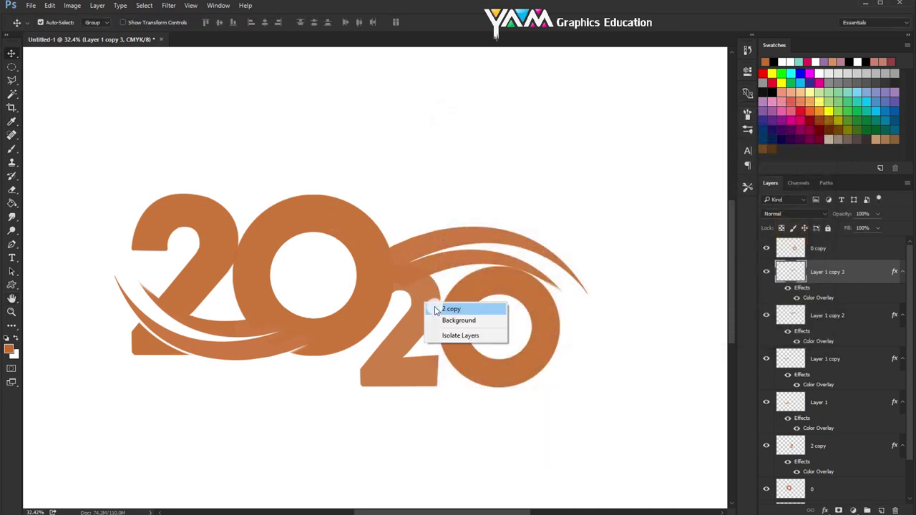
{"action": "left_click", "coordinate": [437, 305]}
{"action": "double_click", "coordinate": [843, 438]}
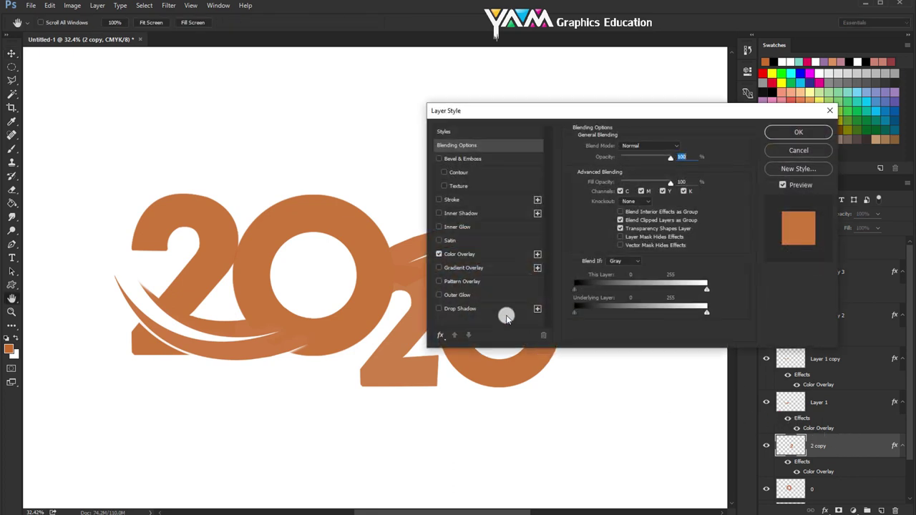
{"action": "left_click", "coordinate": [462, 254]}
{"action": "left_click", "coordinate": [681, 147]}
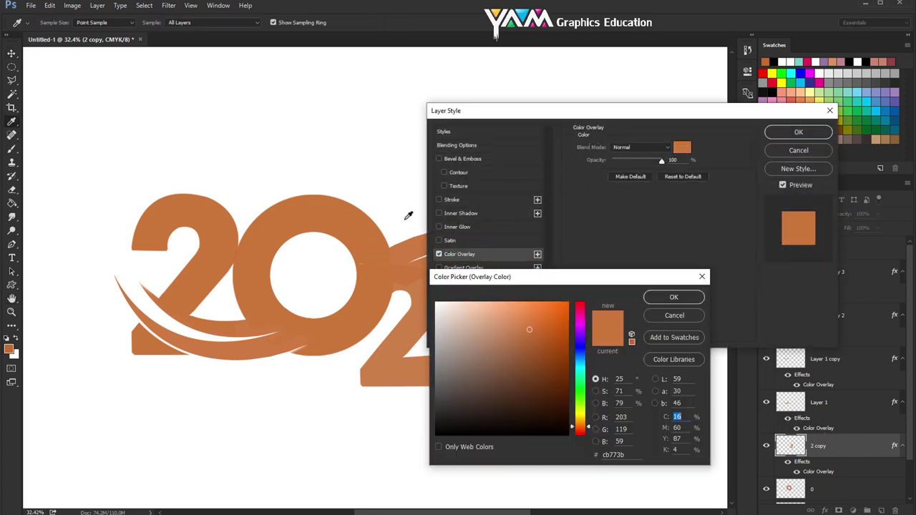
{"action": "left_click", "coordinate": [662, 297]}
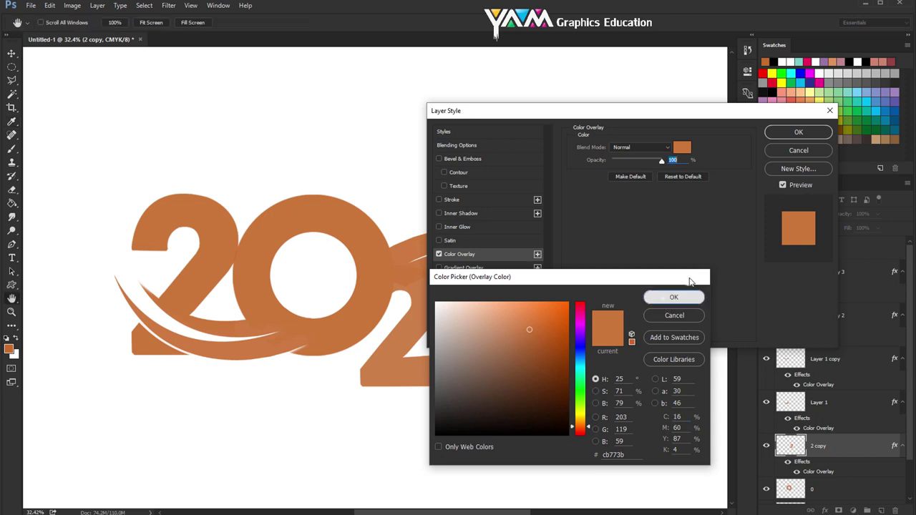
{"action": "left_click", "coordinate": [782, 140]}
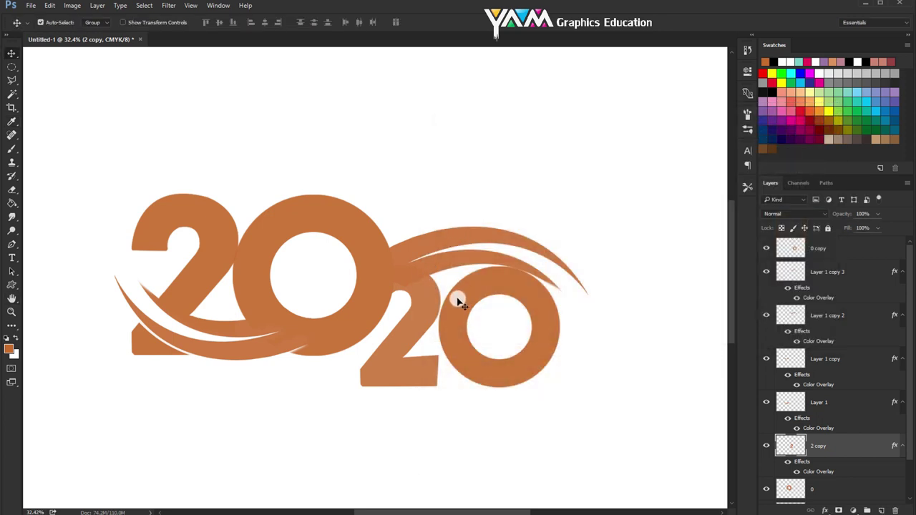
- Nudge the 0 copy layer two pixels to the left
{"action": "left_click", "coordinate": [431, 259]}
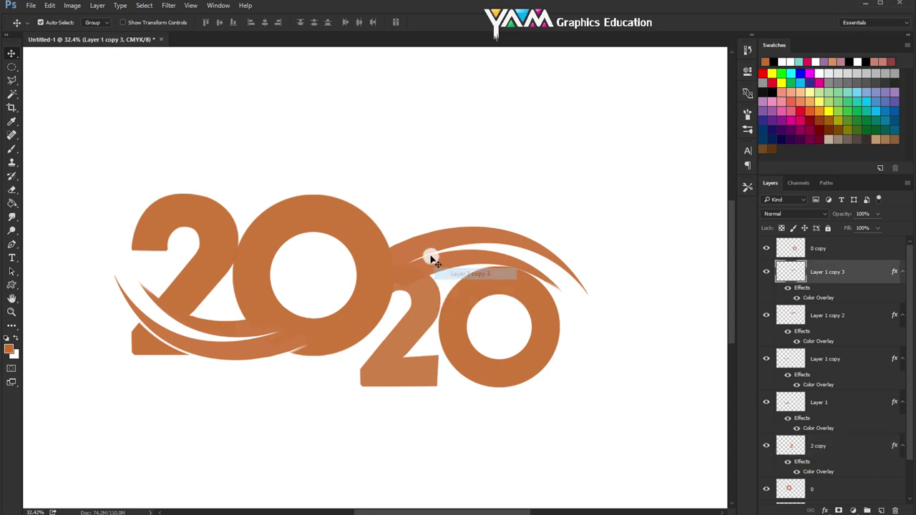
{"action": "scroll", "coordinate": [494, 285], "scroll_direction": "down", "scroll_amount": 2}
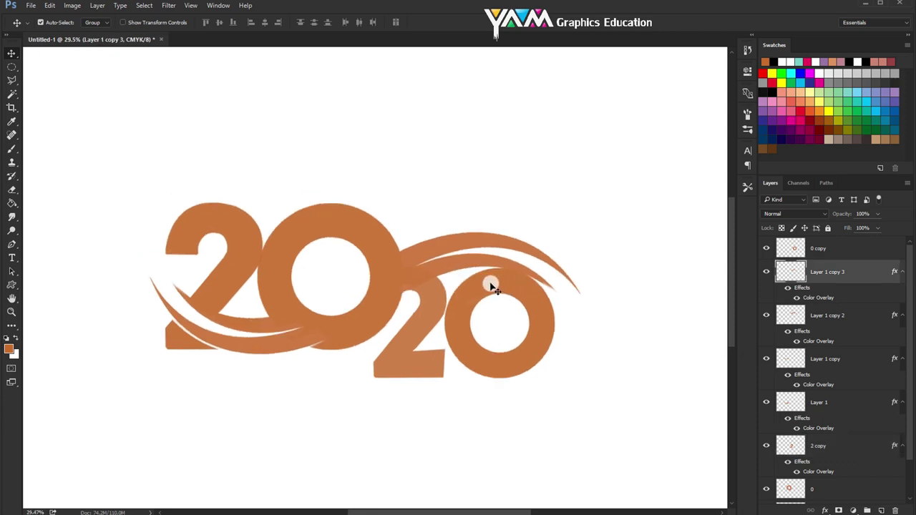
{"action": "scroll", "coordinate": [493, 285], "scroll_direction": "up", "scroll_amount": 2}
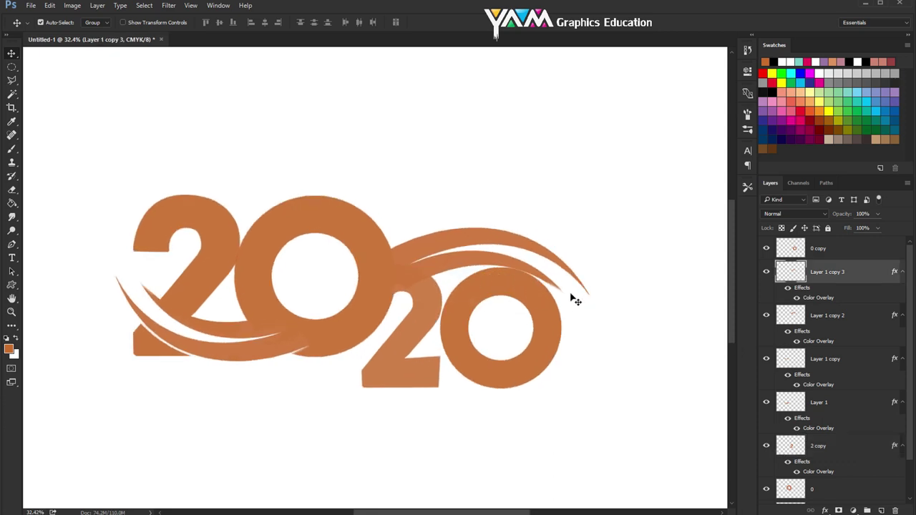
{"action": "scroll", "coordinate": [557, 299], "scroll_direction": "up", "scroll_amount": 1}
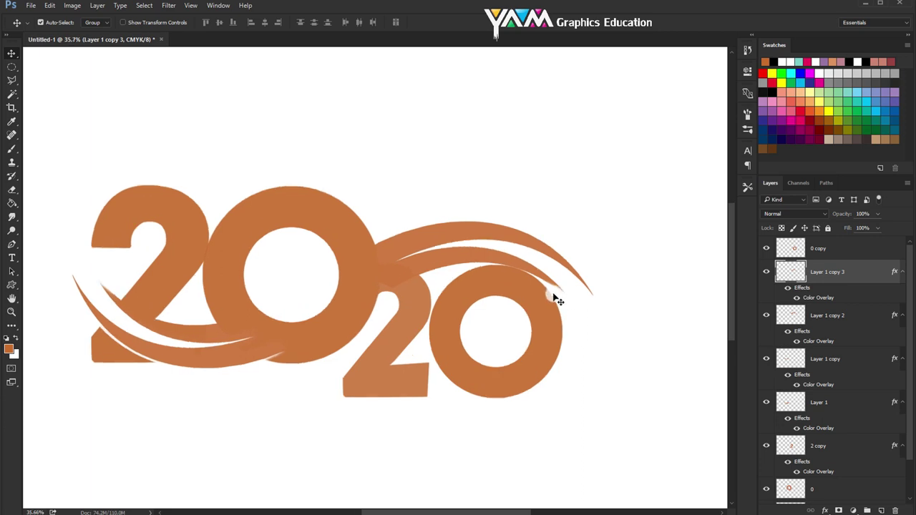
{"action": "scroll", "coordinate": [557, 299], "scroll_direction": "down", "scroll_amount": 1}
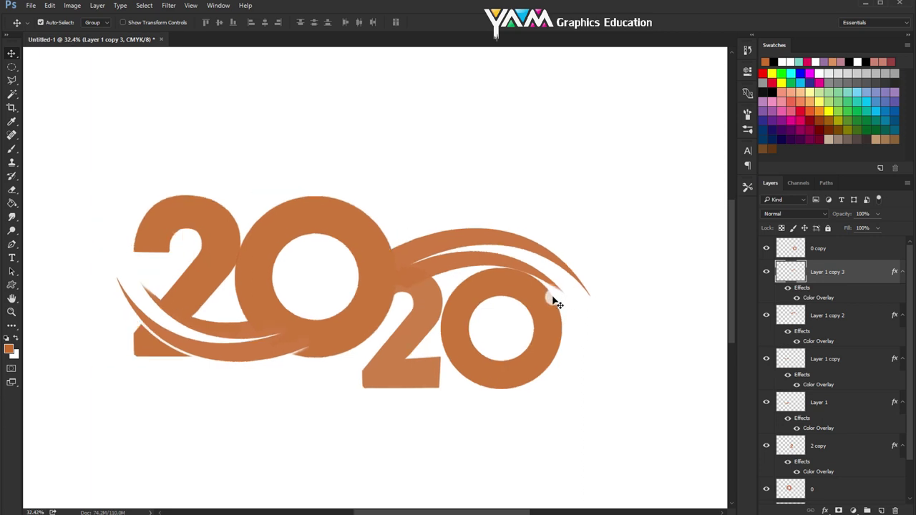
{"action": "left_click", "coordinate": [504, 295]}
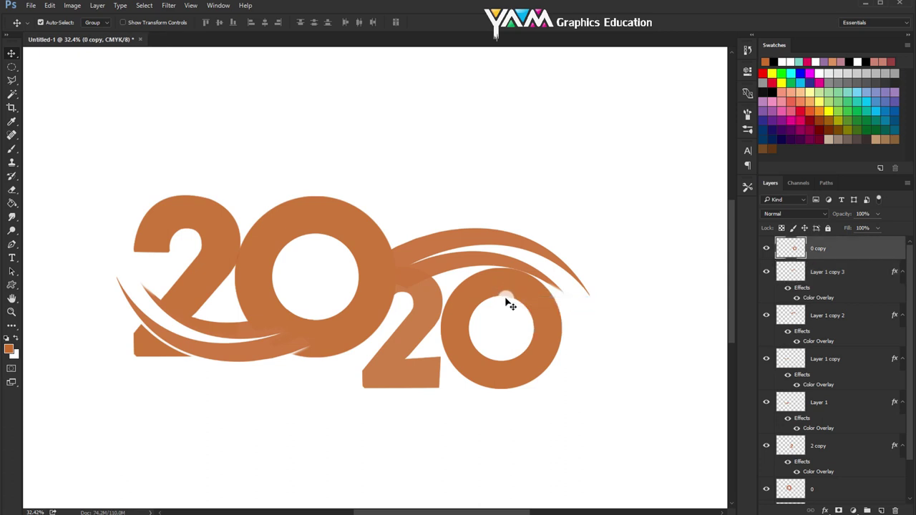
{"action": "key", "text": "Left"}
{"action": "key", "text": "Left"}
{"action": "key", "text": "Left"}
{"action": "key", "text": "Left"}
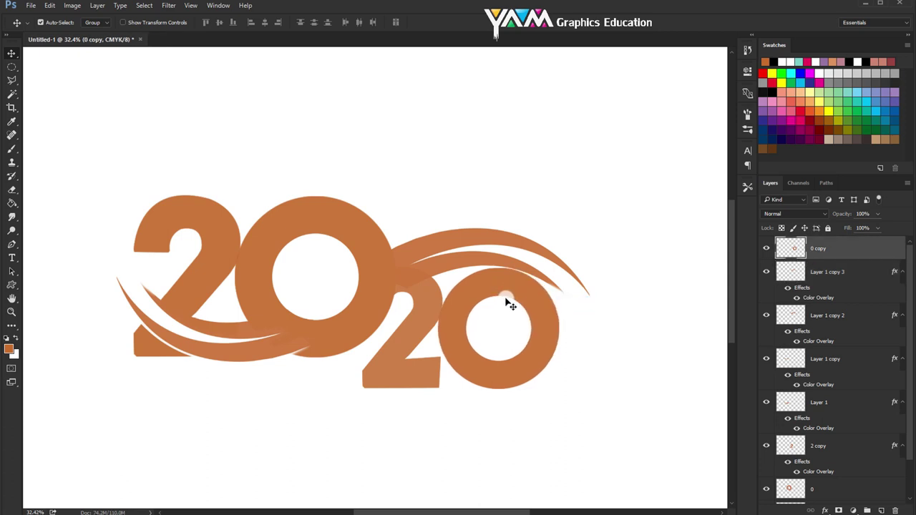
{"action": "key", "text": "Left"}
{"action": "key", "text": "Left"}
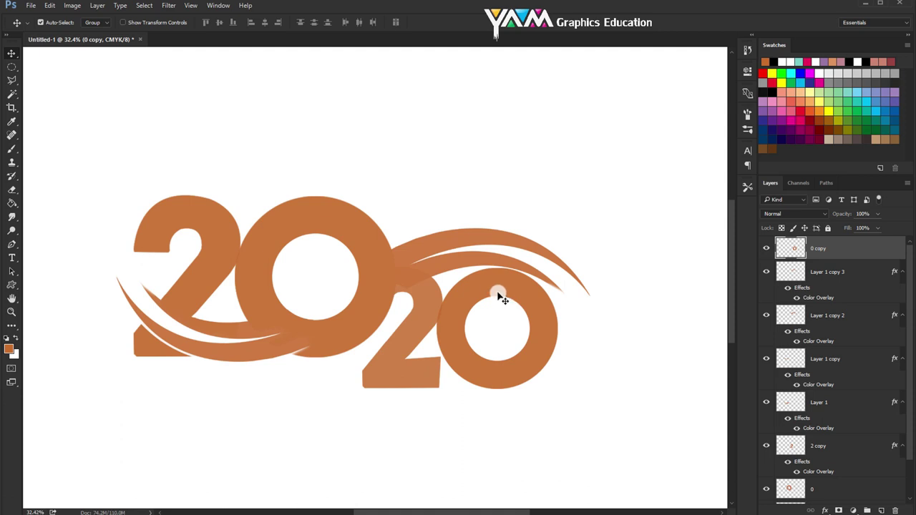
- Nudge Layer 1 copy 3 down a pixel, then rotate both upper swooshes about 1.2°
{"action": "right_click", "coordinate": [478, 262]}
{"action": "left_click", "coordinate": [486, 266]}
{"action": "key", "text": "Down"}
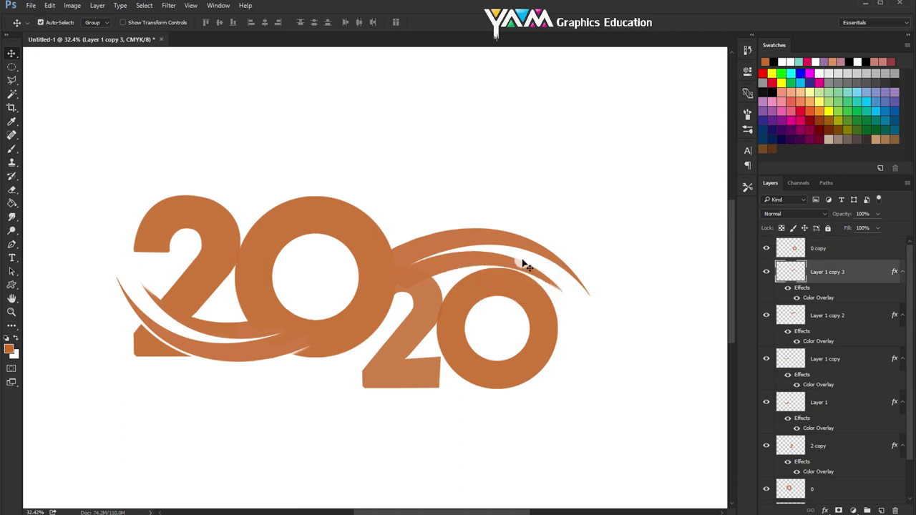
{"action": "right_click", "coordinate": [507, 266]}
{"action": "key", "text": "Escape"}
{"action": "right_click", "coordinate": [485, 236]}
{"action": "left_click", "coordinate": [515, 243], "text": "shift"}
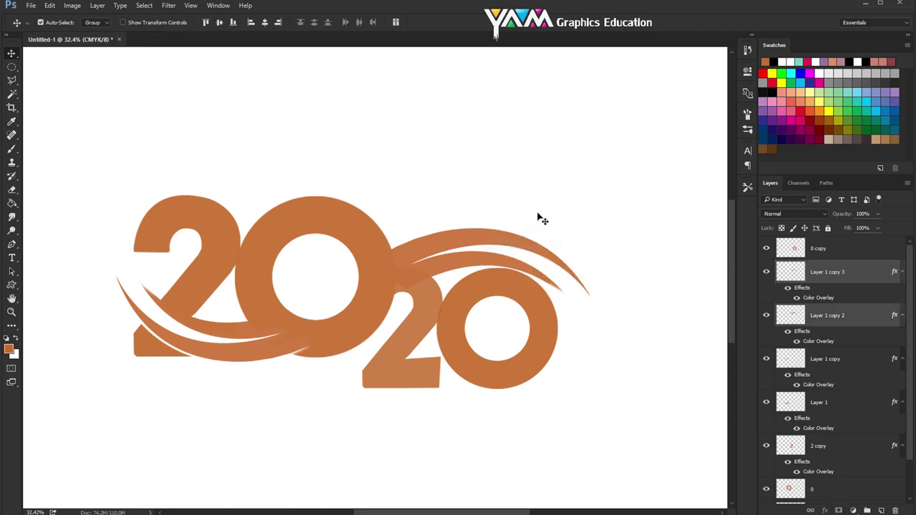
{"action": "key", "text": "ctrl+t"}
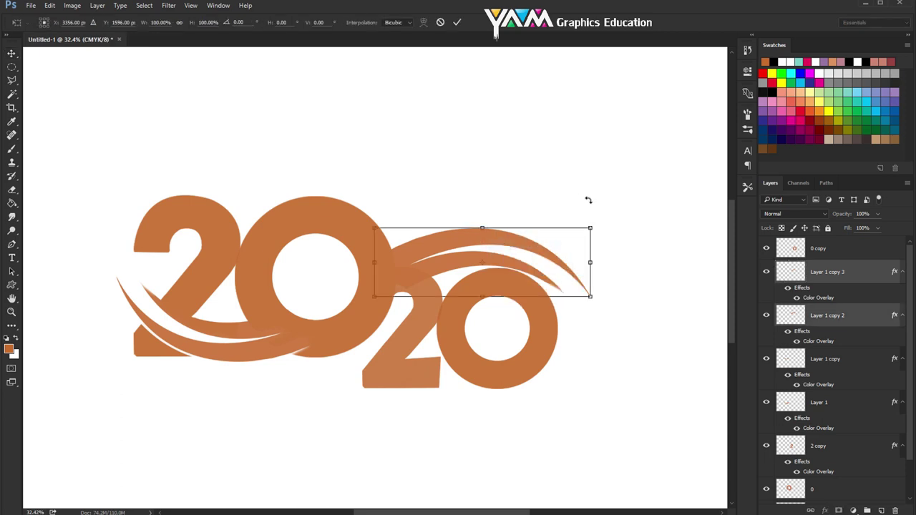
{"action": "left_click_drag", "start_coordinate": [588, 201], "coordinate": [597, 194]}
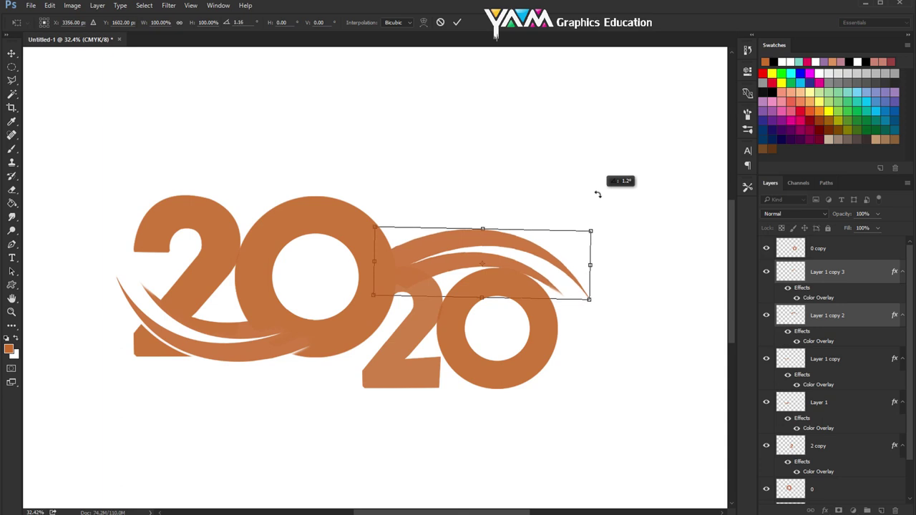
{"action": "key", "text": "Return"}
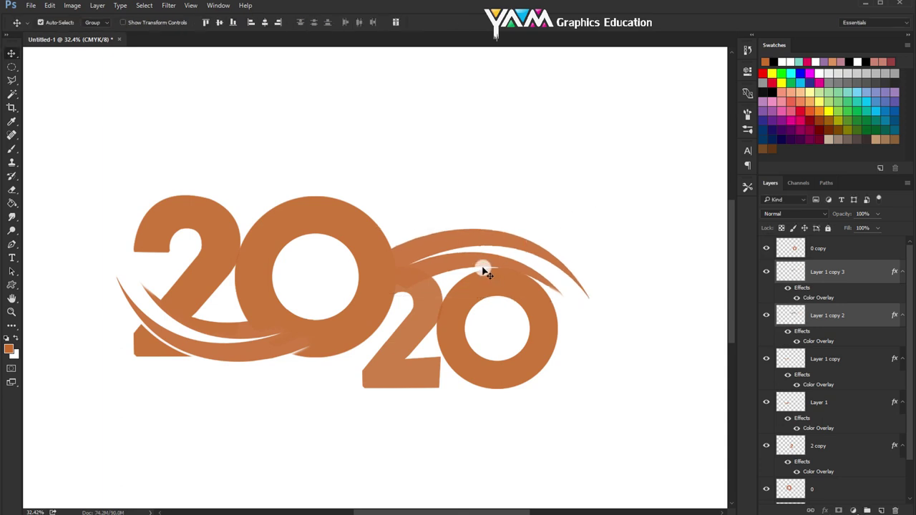
- Make layer 2 the active layer after checking the 0 copy and 2 copy layers
{"action": "left_click", "coordinate": [459, 313]}
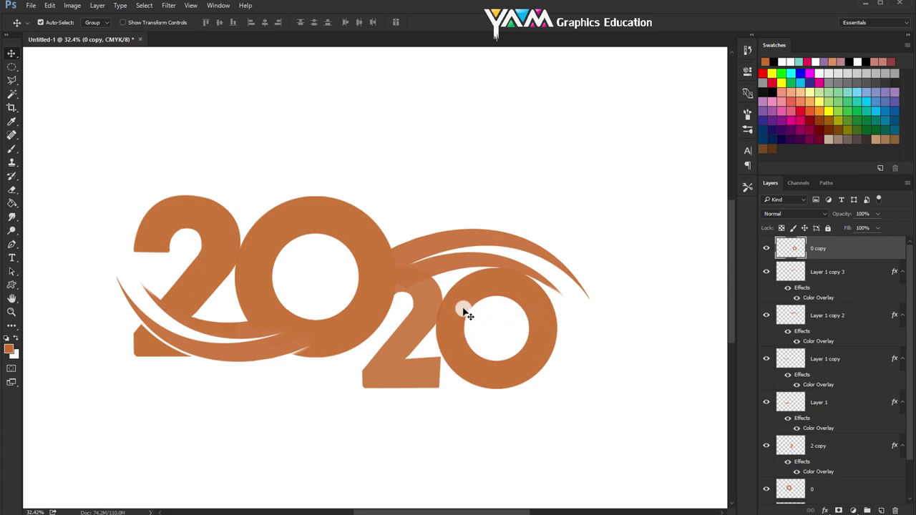
{"action": "left_click", "coordinate": [447, 297]}
{"action": "left_click", "coordinate": [767, 445]}
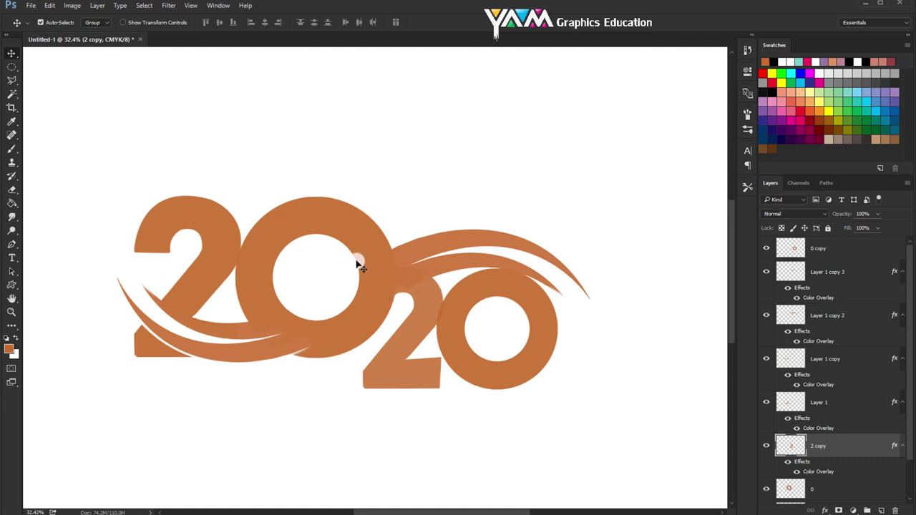
{"action": "right_click", "coordinate": [229, 234]}
{"action": "left_click", "coordinate": [258, 259]}
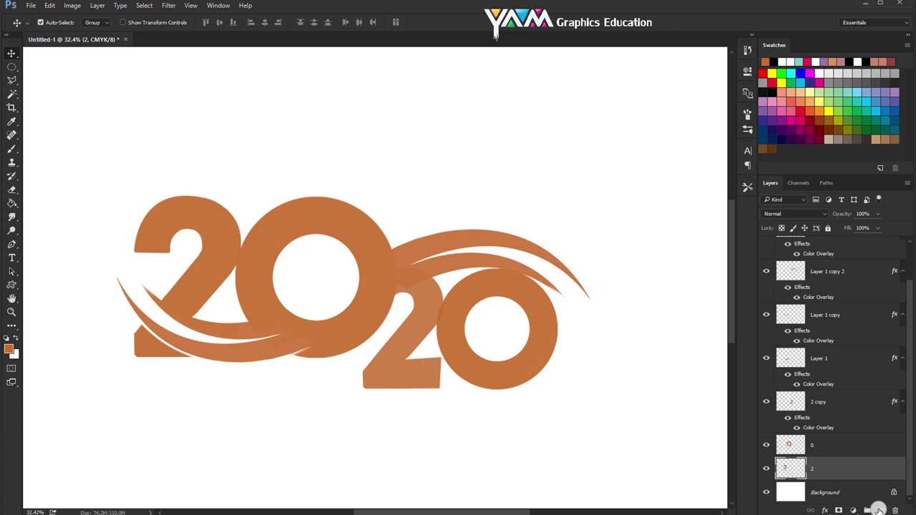
- On a new layer, paint a large soft black brush dab at the joint of the first 2 and 0
{"action": "left_click", "coordinate": [881, 510]}
{"action": "scroll", "coordinate": [832, 449], "scroll_direction": "down", "scroll_amount": 1}
{"action": "left_click", "coordinate": [11, 149]}
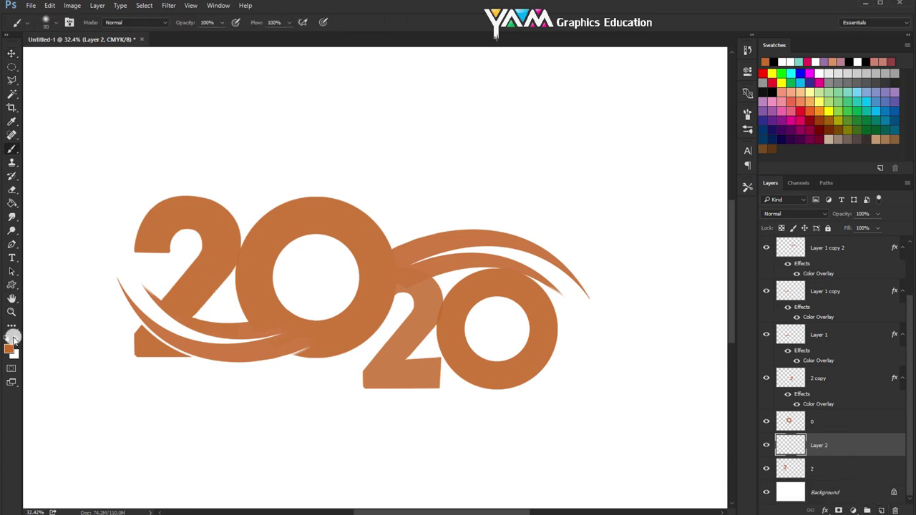
{"action": "left_click", "coordinate": [17, 340]}
{"action": "left_click", "coordinate": [587, 422]}
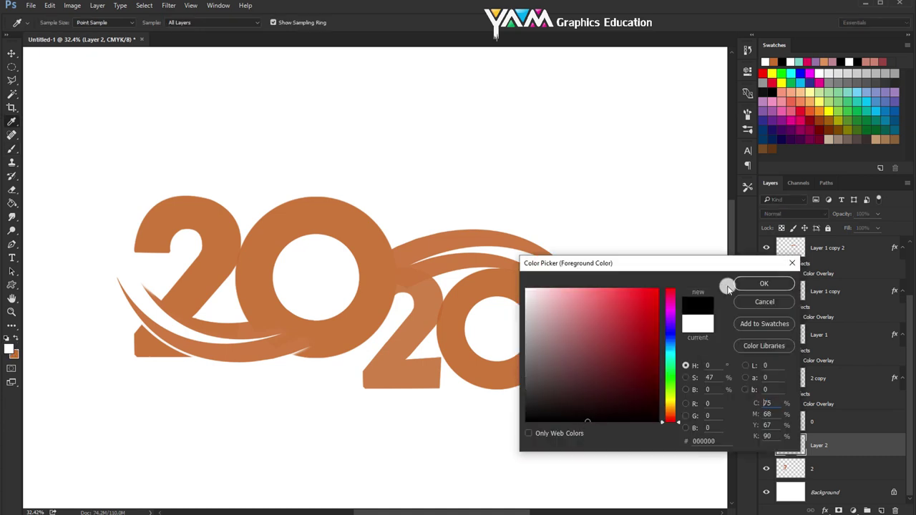
{"action": "left_click", "coordinate": [744, 284]}
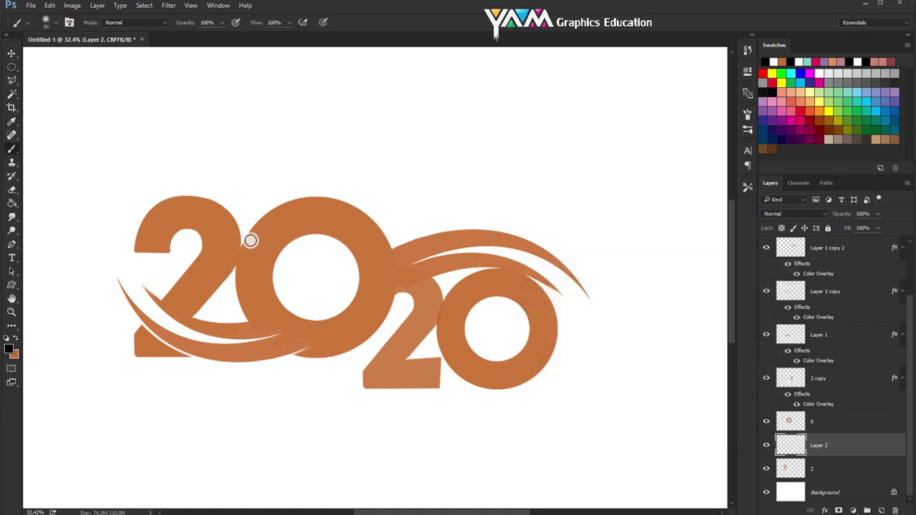
{"action": "key", "text": "bracketright"}
{"action": "key", "text": "bracketright"}
{"action": "key", "text": "bracketright"}
{"action": "left_click", "coordinate": [225, 241]}
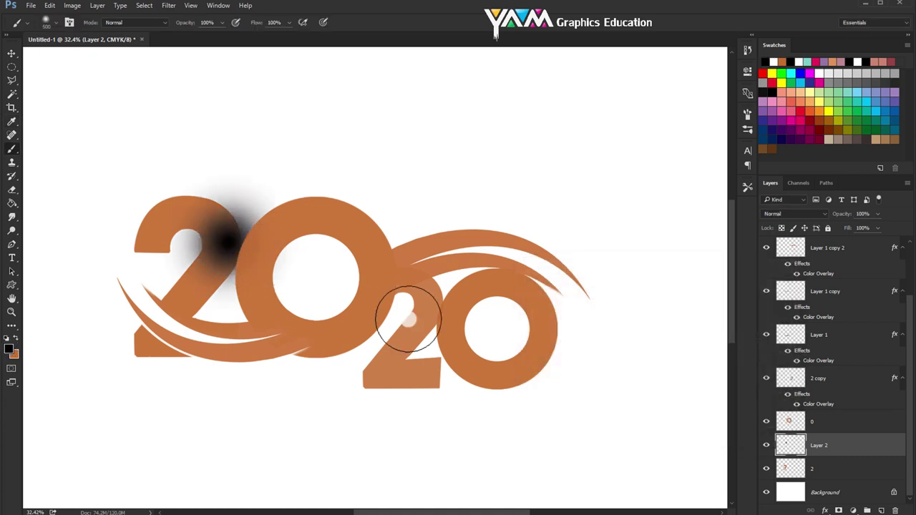
- Stack the shadow layer between layers 2 and 0 and lower its opacity to 45%
{"action": "left_click_drag", "start_coordinate": [842, 435], "coordinate": [824, 412]}
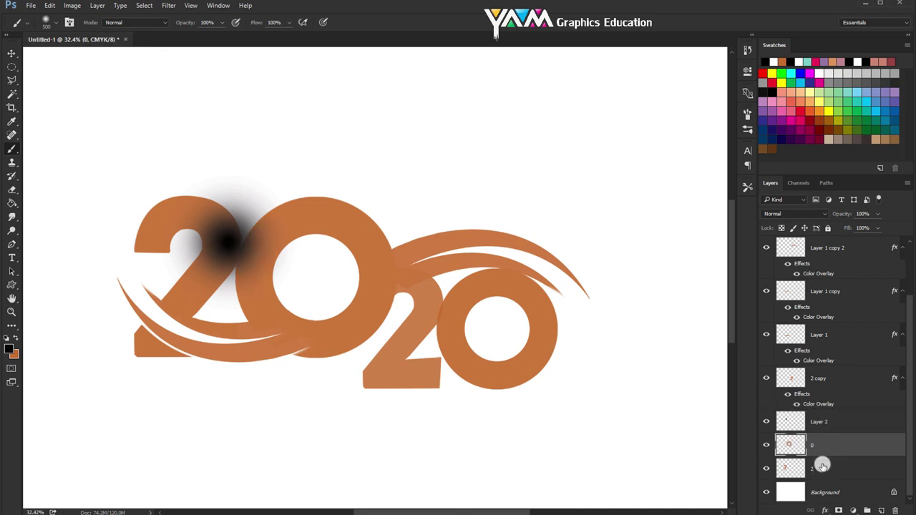
{"action": "left_click_drag", "start_coordinate": [830, 469], "coordinate": [816, 410]}
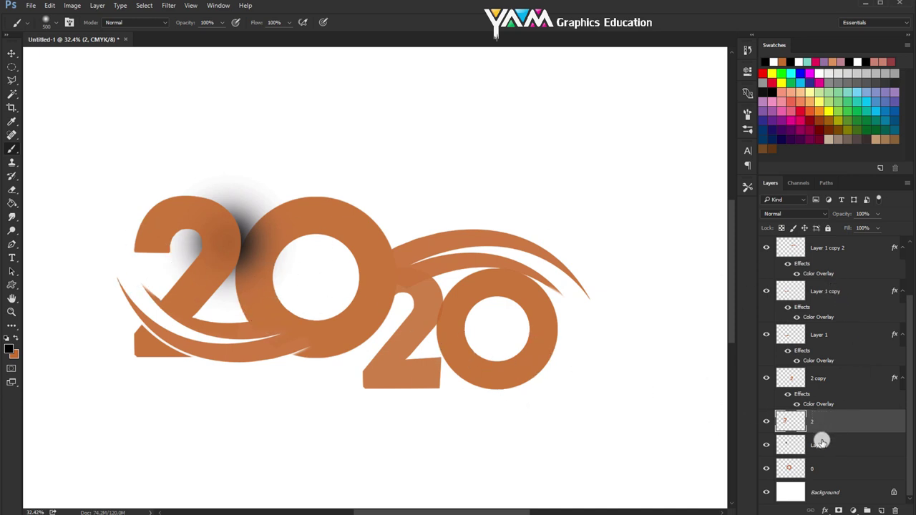
{"action": "left_click", "coordinate": [821, 444]}
{"action": "left_click_drag", "start_coordinate": [877, 215], "coordinate": [851, 228]}
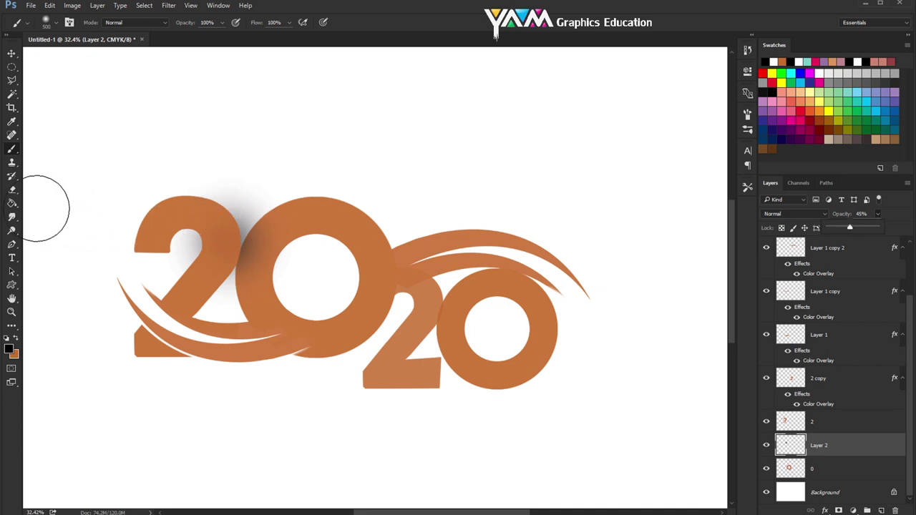
{"action": "left_click", "coordinate": [12, 190]}
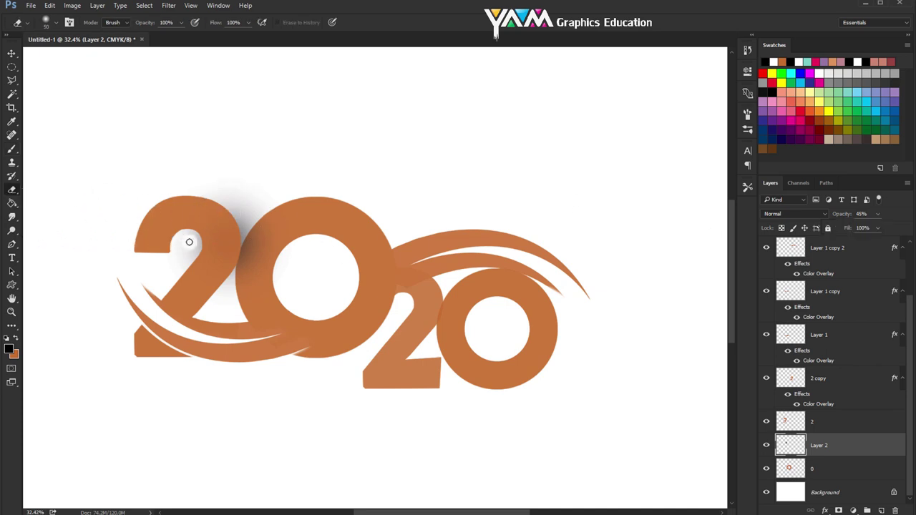
- Erase excess shadow, duplicate the shadow layer, and trim spill between the 2 and 0
{"action": "left_click_drag", "start_coordinate": [189, 237], "coordinate": [177, 255]}
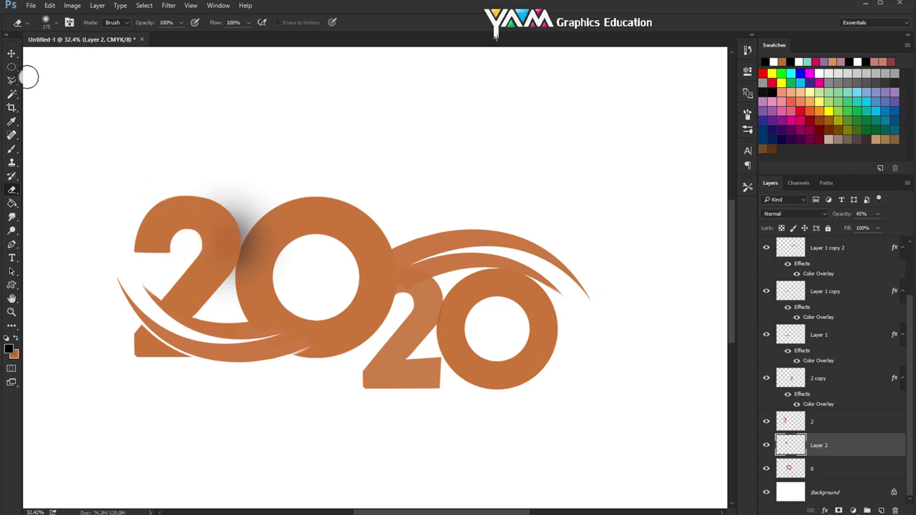
{"action": "left_click", "coordinate": [11, 53]}
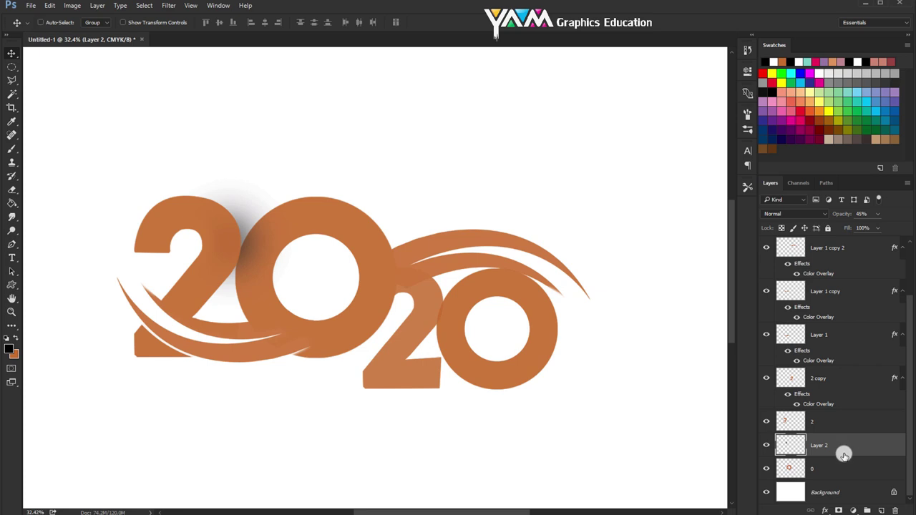
{"action": "key", "text": "ctrl+j"}
{"action": "left_click", "coordinate": [384, 314], "text": "ctrl"}
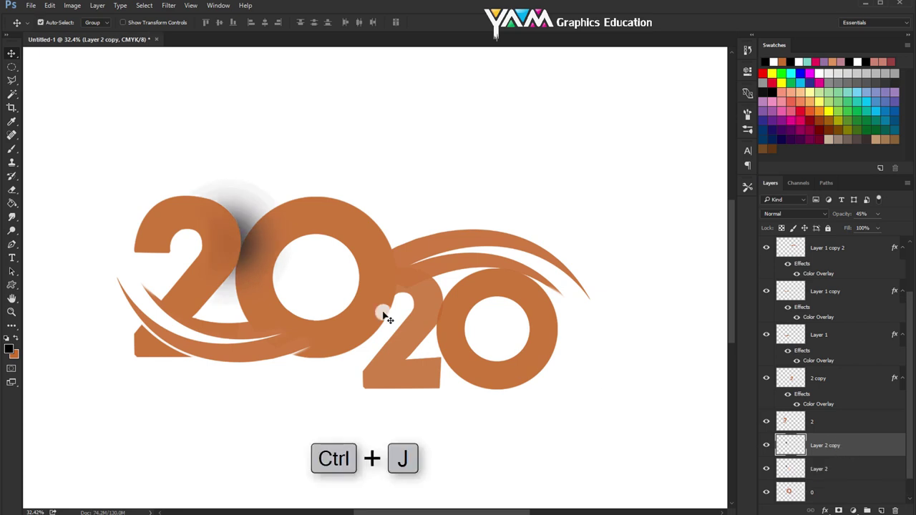
{"action": "left_click", "coordinate": [13, 190]}
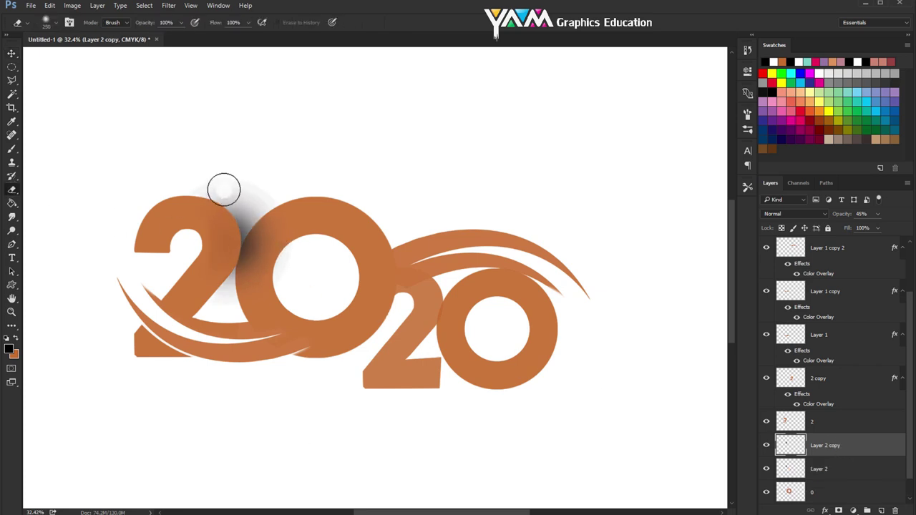
{"action": "key", "text": "bracketright"}
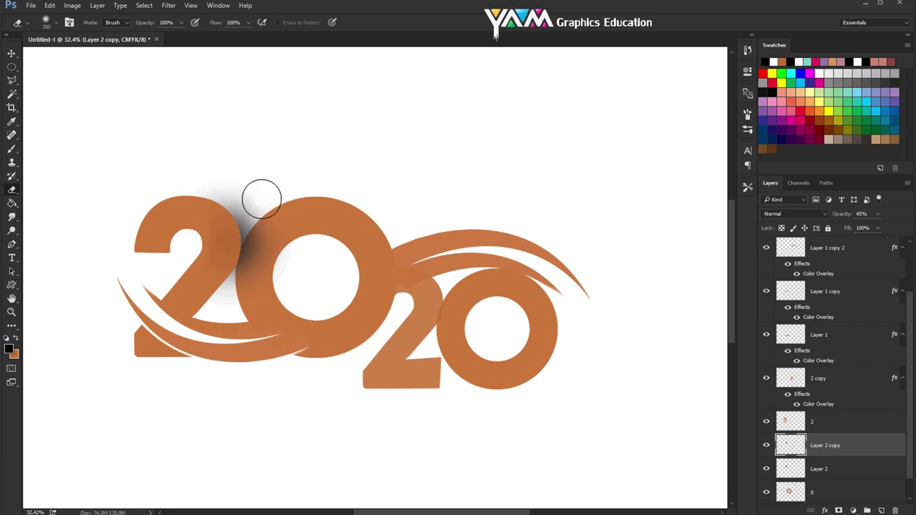
{"action": "mouse_move", "coordinate": [254, 190]}
{"action": "left_mouse_down"}
{"action": "mouse_move", "coordinate": [256, 290]}
{"action": "mouse_move", "coordinate": [259, 247]}
{"action": "mouse_move", "coordinate": [272, 279]}
{"action": "mouse_move", "coordinate": [251, 201]}
{"action": "mouse_move", "coordinate": [269, 193]}
{"action": "left_mouse_up"}
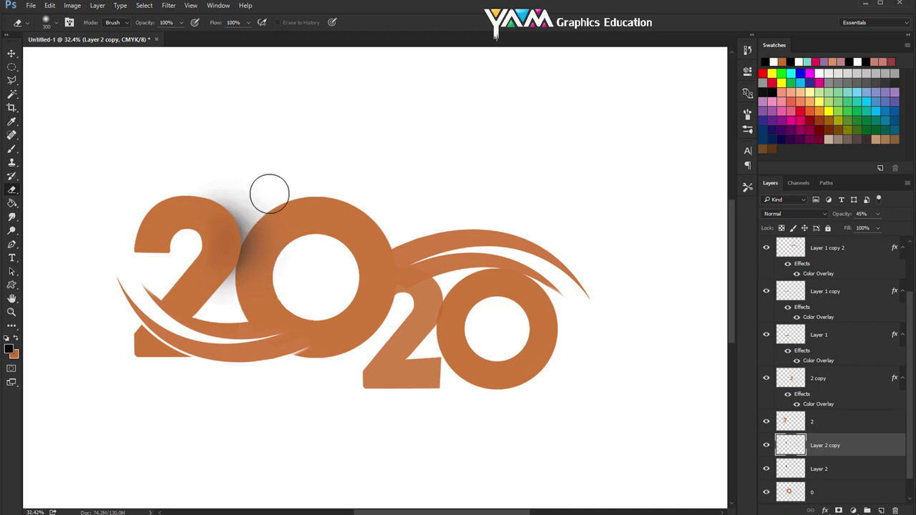
{"action": "left_click_drag", "start_coordinate": [229, 309], "coordinate": [264, 307]}
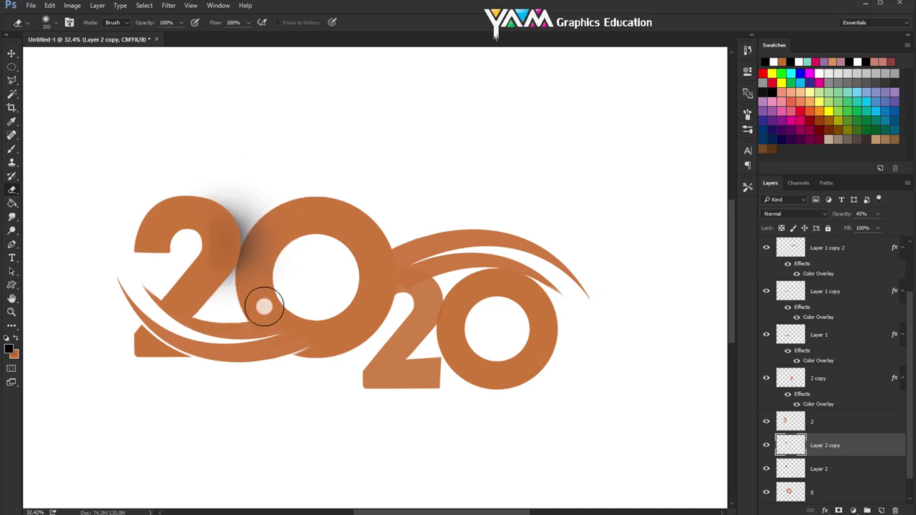
- Merge both shadow layers into Layer 2 copy and duplicate it as Layer 2 copy 2
{"action": "left_click", "coordinate": [12, 53]}
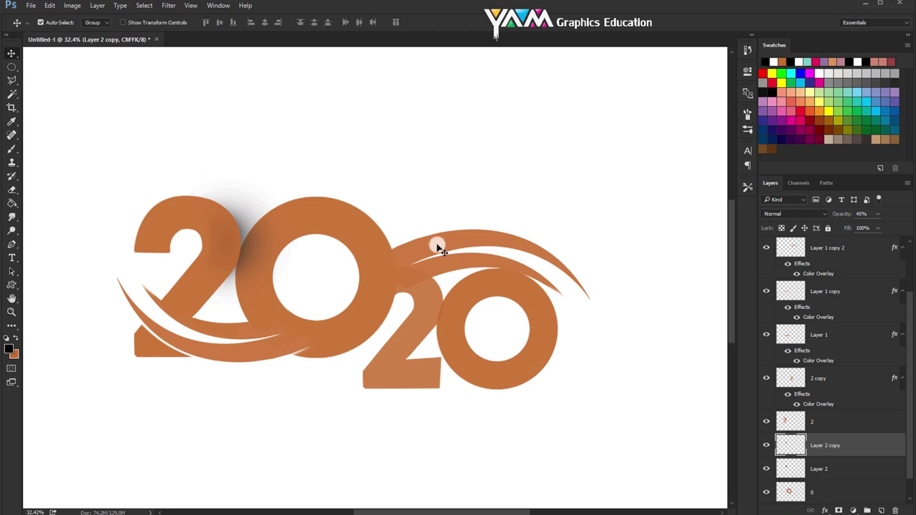
{"action": "scroll", "coordinate": [404, 245], "scroll_direction": "down", "scroll_amount": 1}
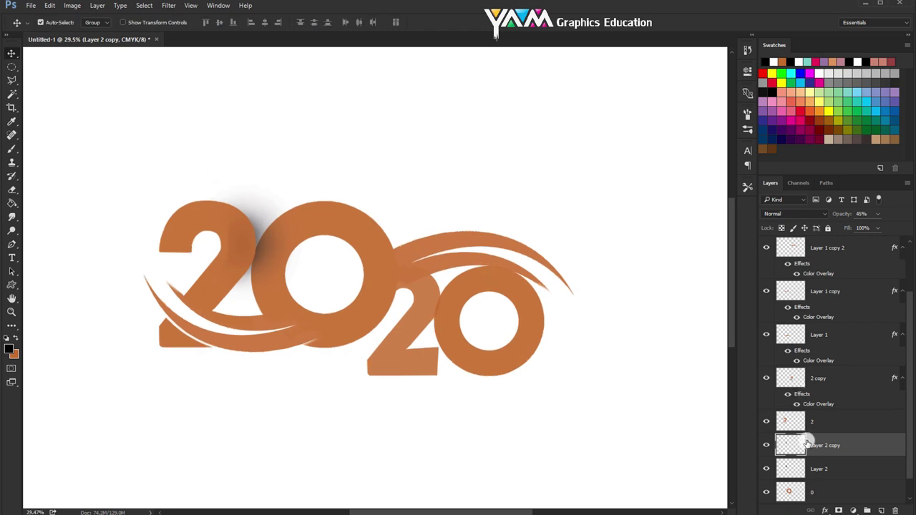
{"action": "left_click", "coordinate": [811, 466], "text": "shift"}
{"action": "key", "text": "ctrl+e"}
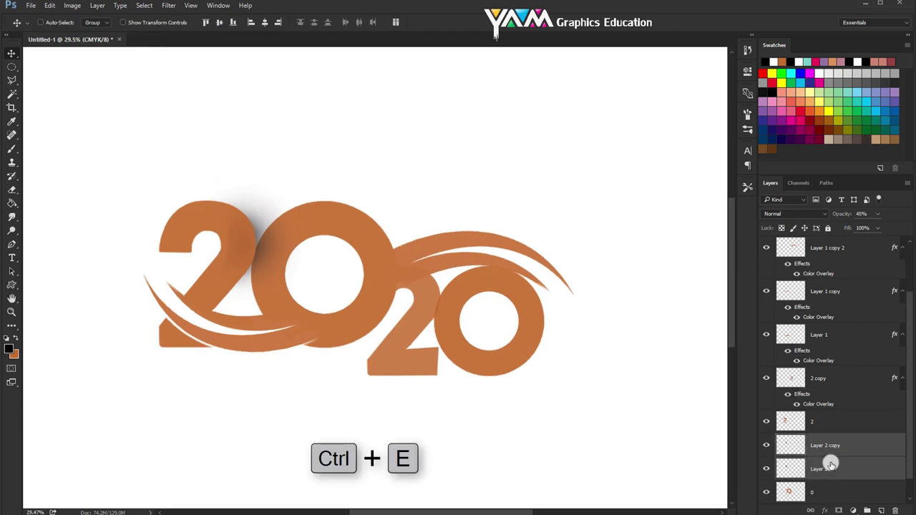
{"action": "left_click", "coordinate": [767, 445]}
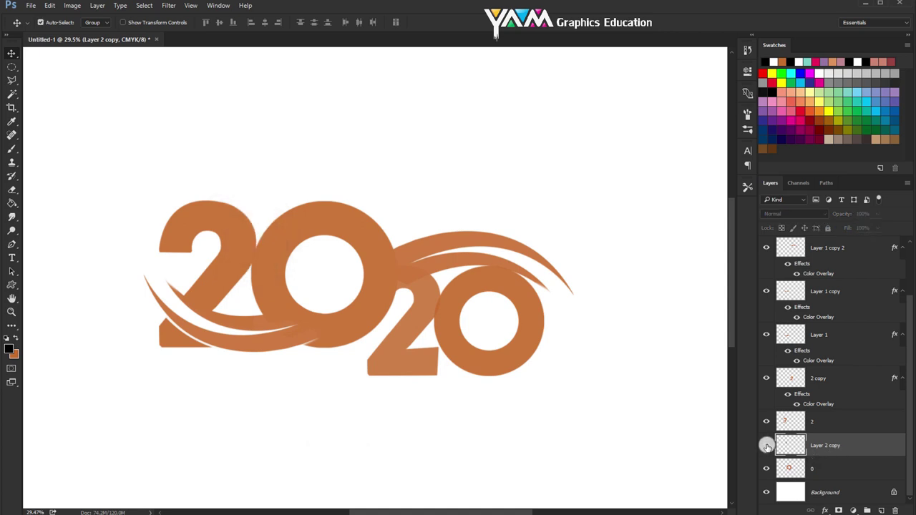
{"action": "key", "text": "ctrl+j"}
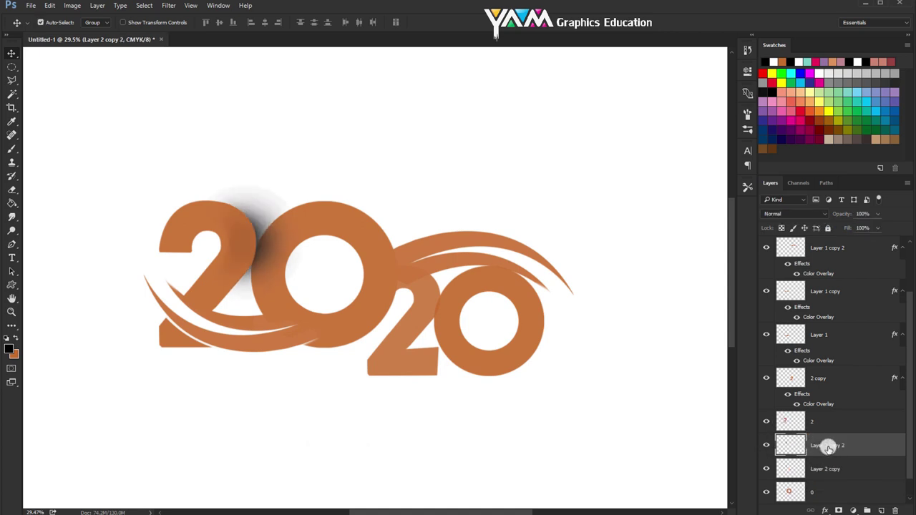
- Move the duplicate shadow onto the joint of the small 2 and 0
{"action": "key", "text": "ctrl+t"}
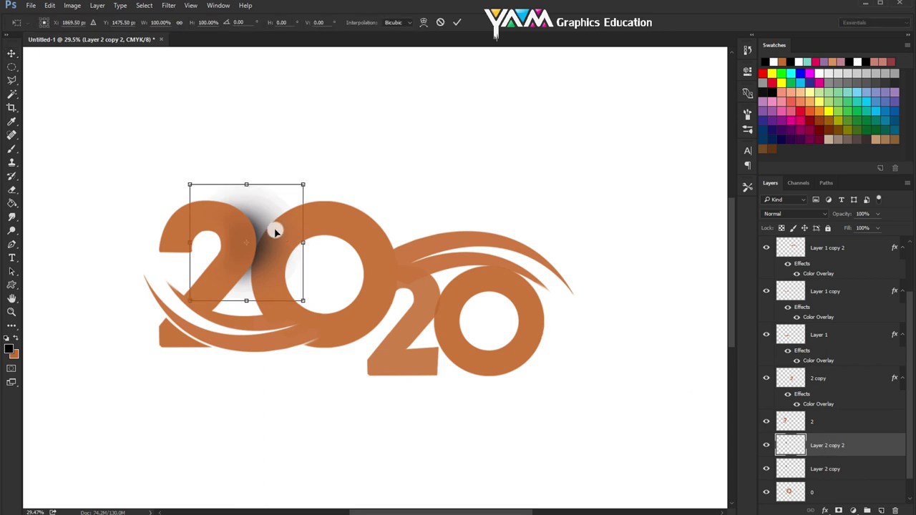
{"action": "mouse_move", "coordinate": [272, 229]}
{"action": "left_mouse_down"}
{"action": "mouse_move", "coordinate": [430, 286]}
{"action": "mouse_move", "coordinate": [459, 275]}
{"action": "left_mouse_up"}
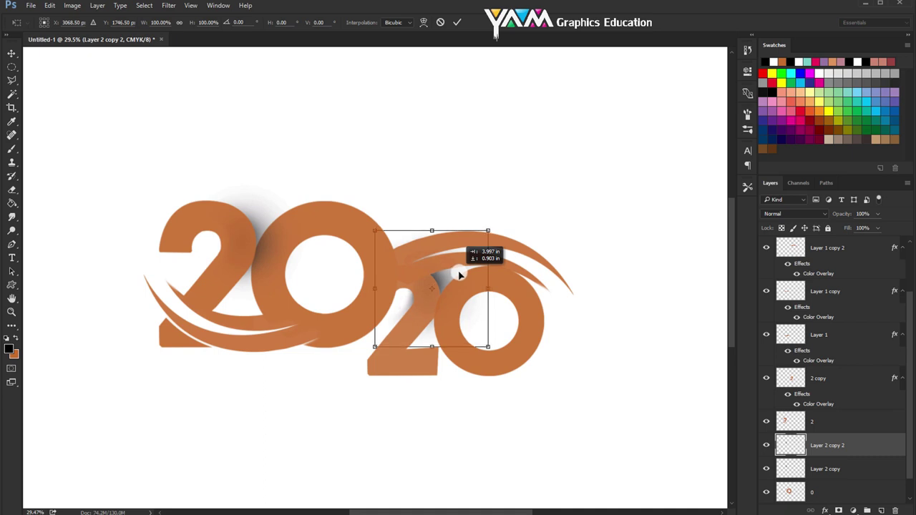
{"action": "key", "text": "Return"}
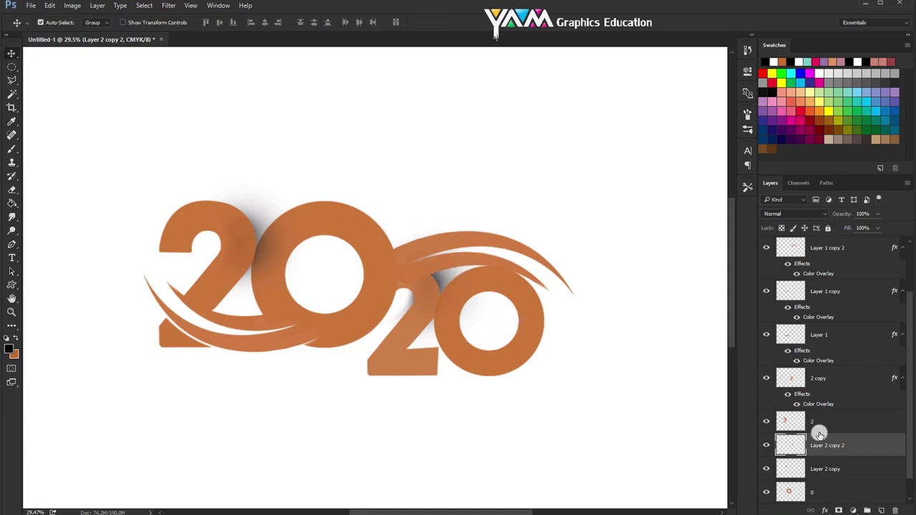
{"action": "mouse_move", "coordinate": [823, 440]}
{"action": "left_mouse_down"}
{"action": "mouse_move", "coordinate": [816, 360]}
{"action": "mouse_move", "coordinate": [824, 417]}
{"action": "left_mouse_up"}
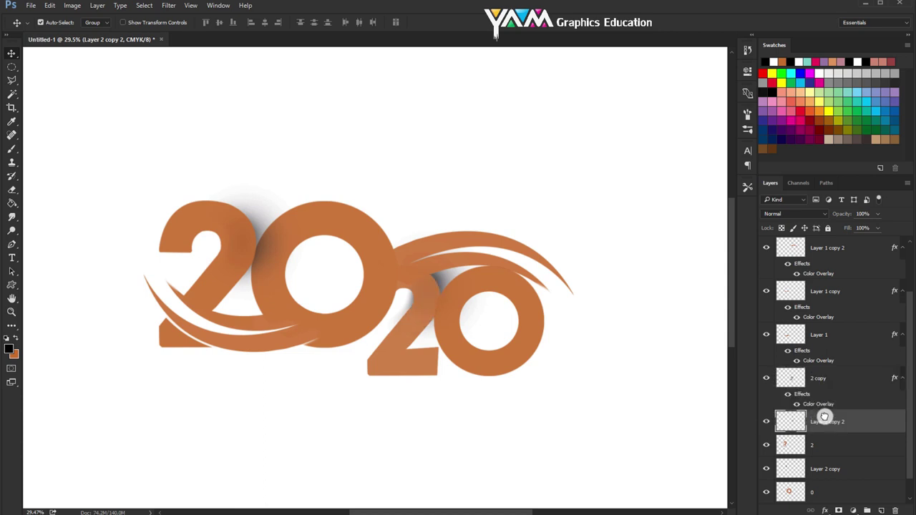
- Move the 0 copy layer down the stack, below Layer 2 copy 2
{"action": "right_click", "coordinate": [526, 314]}
{"action": "left_click", "coordinate": [551, 310]}
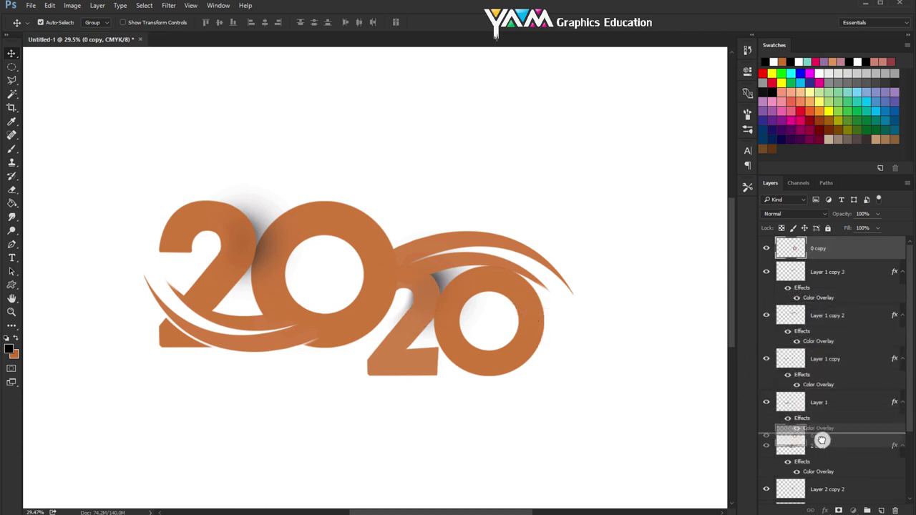
{"action": "left_click_drag", "start_coordinate": [822, 251], "coordinate": [820, 444]}
{"action": "scroll", "coordinate": [824, 404], "scroll_direction": "down", "scroll_amount": 1}
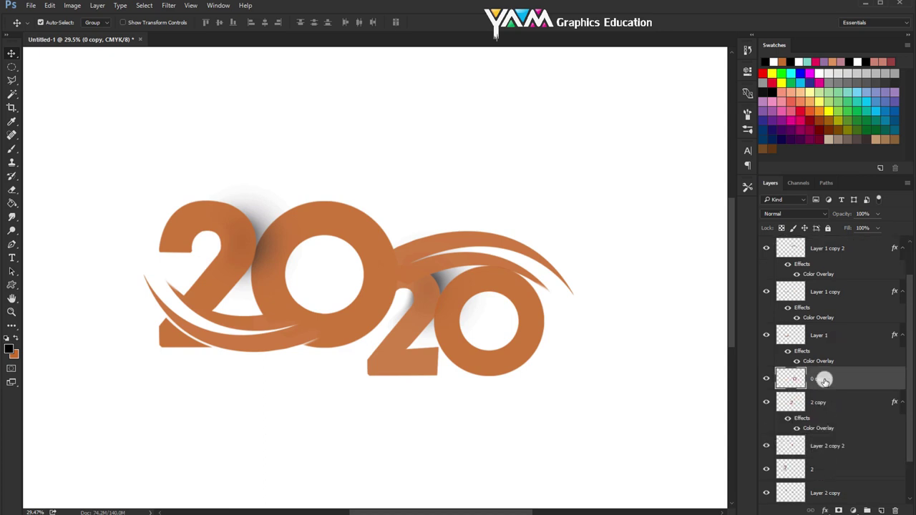
{"action": "left_click_drag", "start_coordinate": [823, 408], "coordinate": [821, 449]}
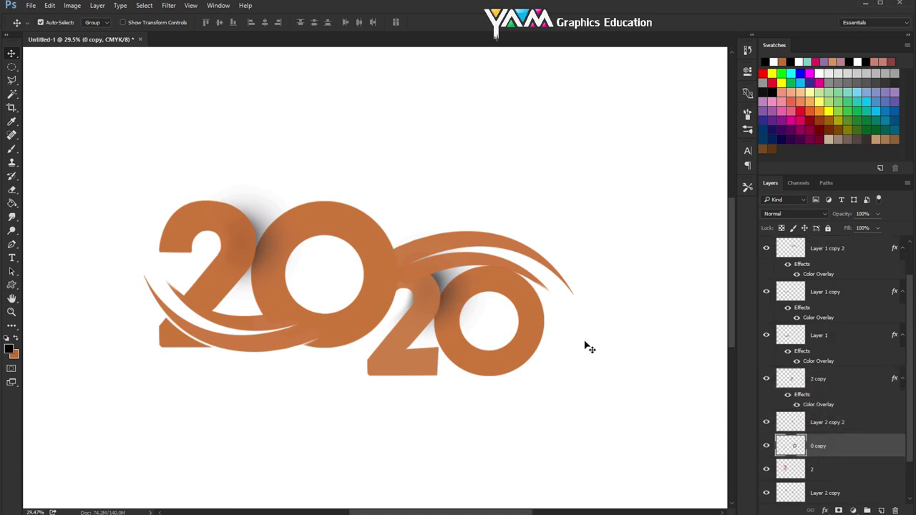
- Scale the Layer 2 copy 2 shadow to about 94% and nudge it down and right
{"action": "key", "text": "e"}
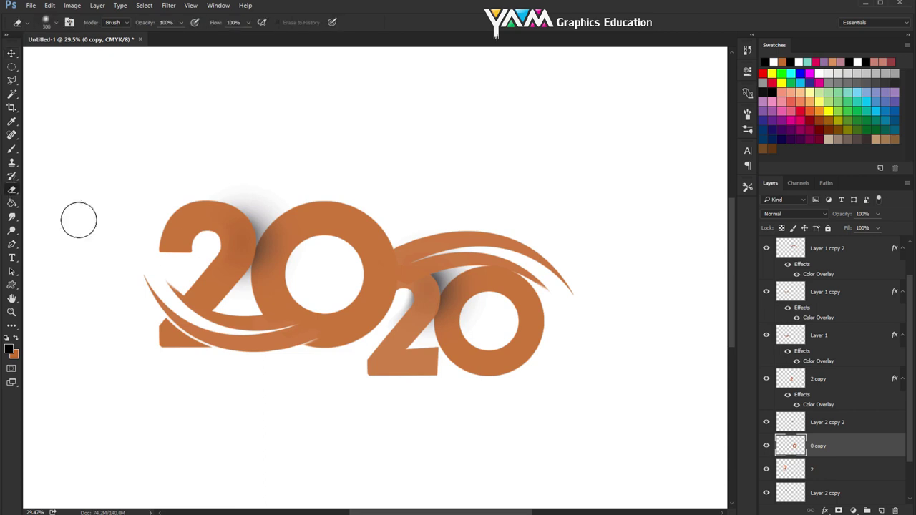
{"action": "left_click", "coordinate": [802, 424]}
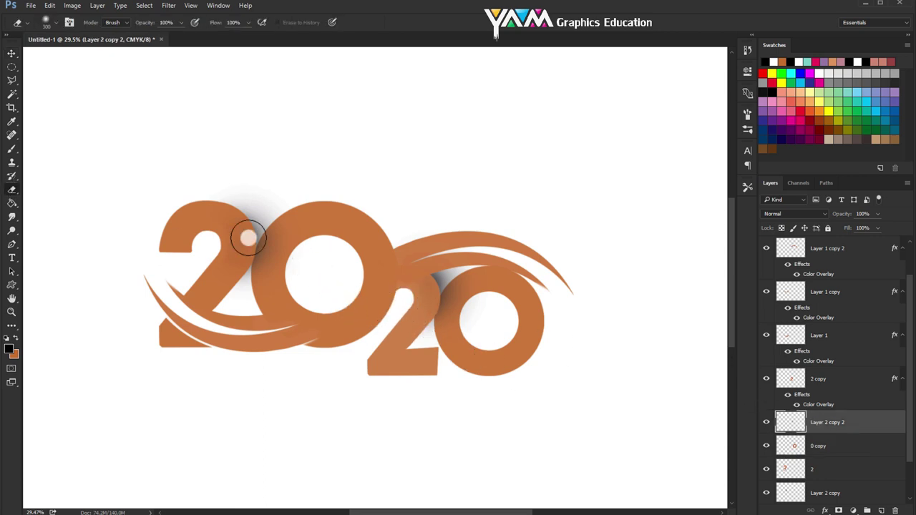
{"action": "key", "text": "v"}
{"action": "key", "text": "ctrl+t"}
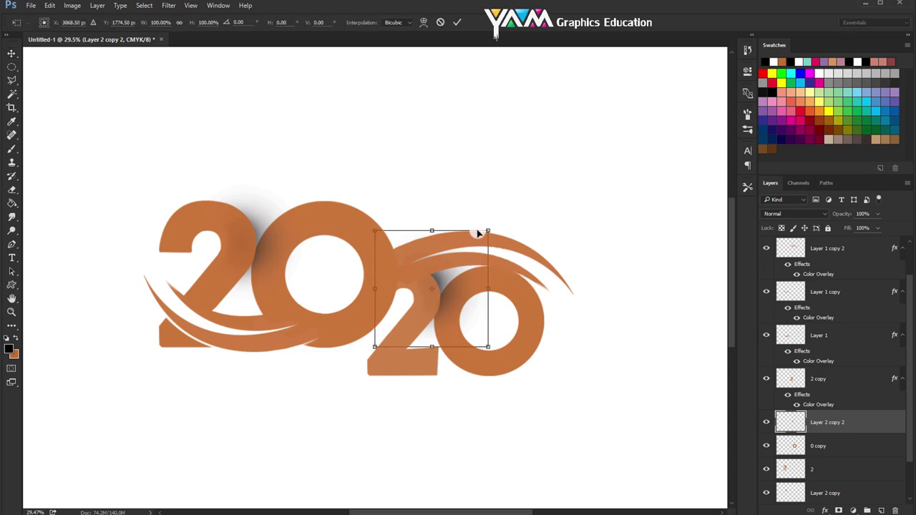
{"action": "left_click_drag", "start_coordinate": [485, 230], "coordinate": [478, 238]}
{"action": "left_click_drag", "start_coordinate": [451, 273], "coordinate": [455, 281]}
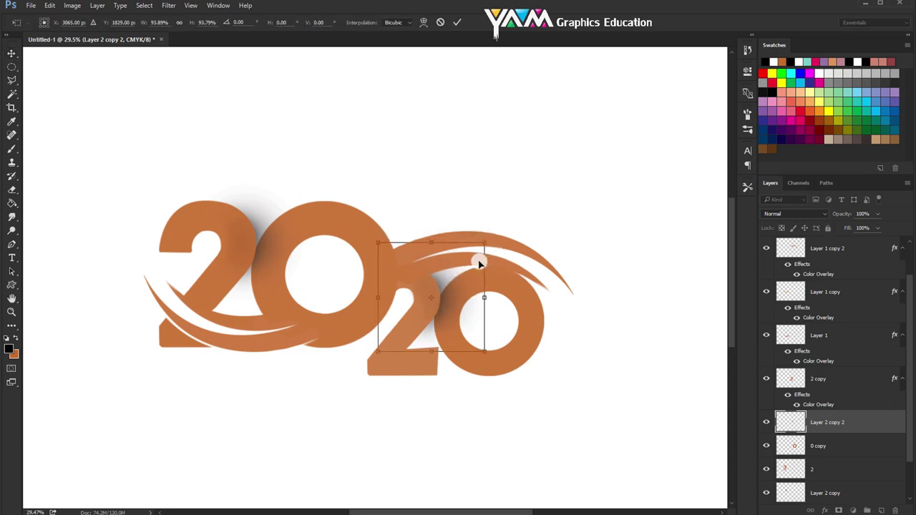
{"action": "left_click", "coordinate": [457, 23]}
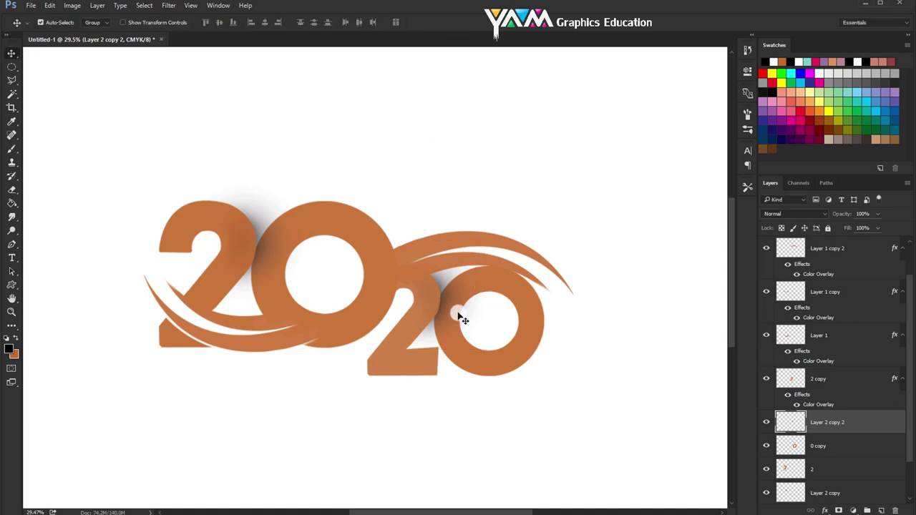
{"action": "left_click", "coordinate": [767, 422]}
{"action": "left_click", "coordinate": [767, 423]}
- Duplicate the shadow, move it to the last 0, rotate about 16°, and place it below 0 copy
{"action": "key", "text": "ctrl+j"}
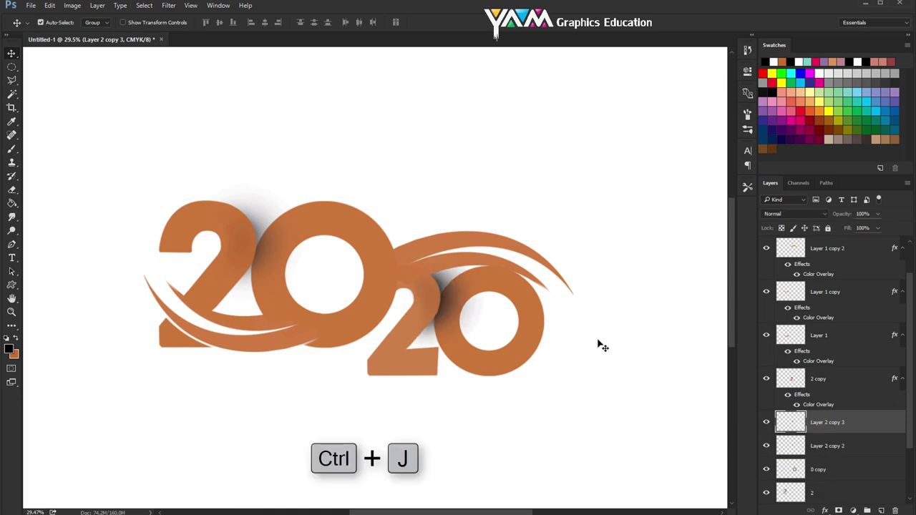
{"action": "key", "text": "ctrl+t"}
{"action": "left_click_drag", "start_coordinate": [444, 280], "coordinate": [553, 324]}
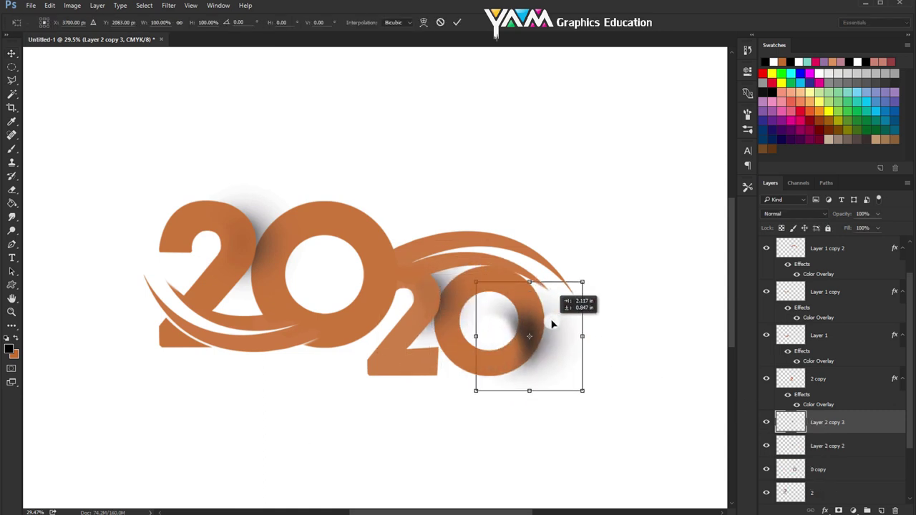
{"action": "left_click_drag", "start_coordinate": [624, 296], "coordinate": [634, 313]}
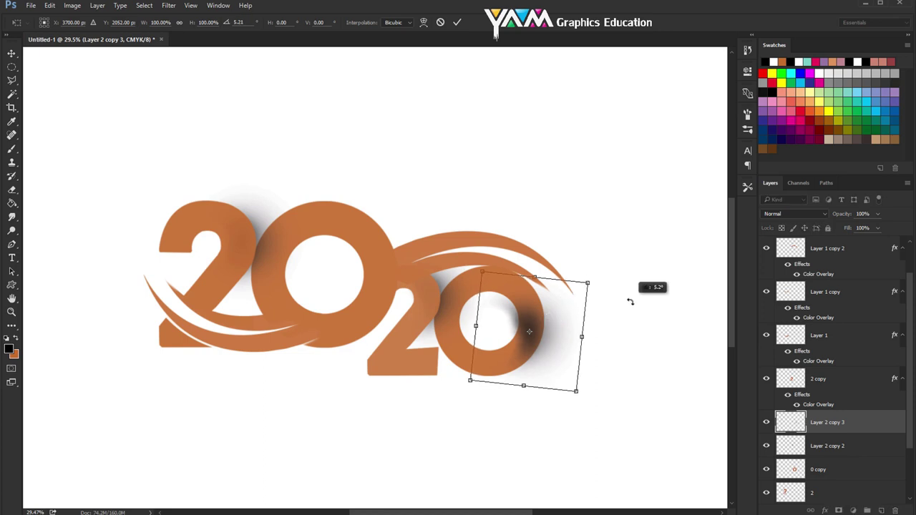
{"action": "left_click_drag", "start_coordinate": [566, 324], "coordinate": [570, 320]}
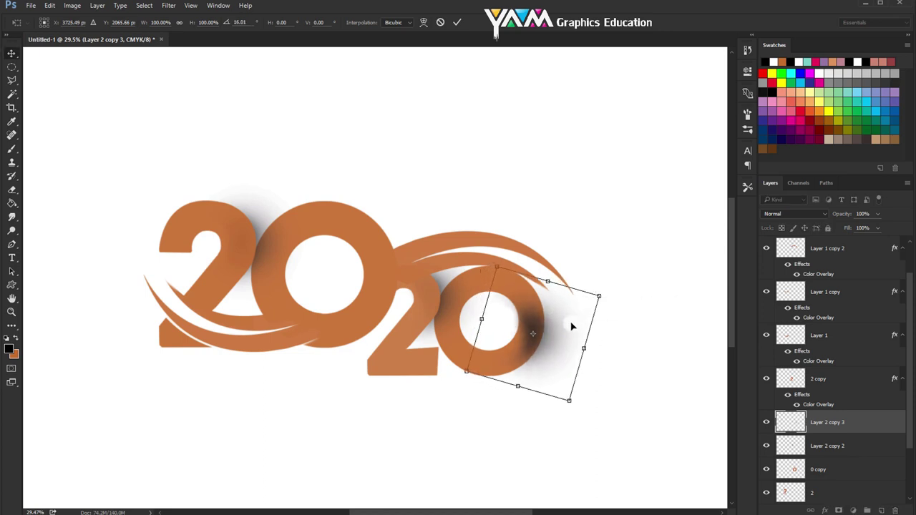
{"action": "key", "text": "Return"}
{"action": "scroll", "coordinate": [830, 397], "scroll_direction": "down", "scroll_amount": 2}
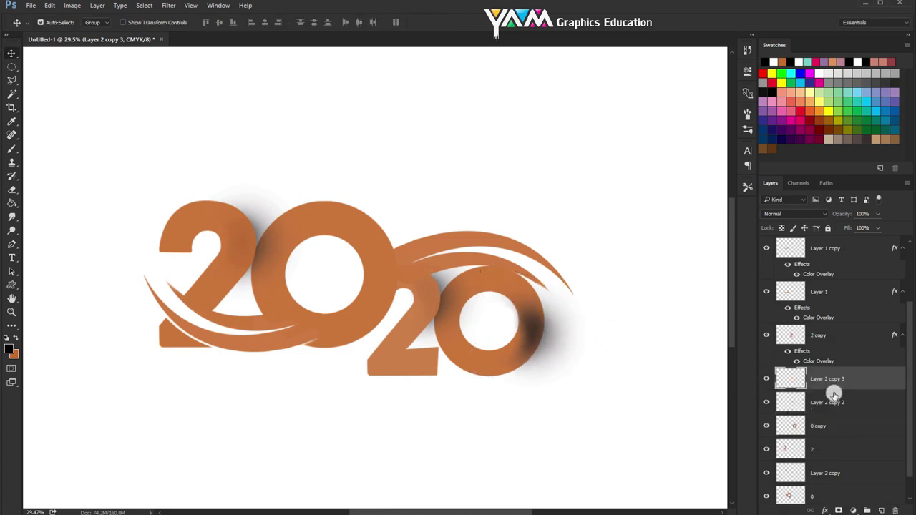
{"action": "left_click_drag", "start_coordinate": [832, 380], "coordinate": [834, 434]}
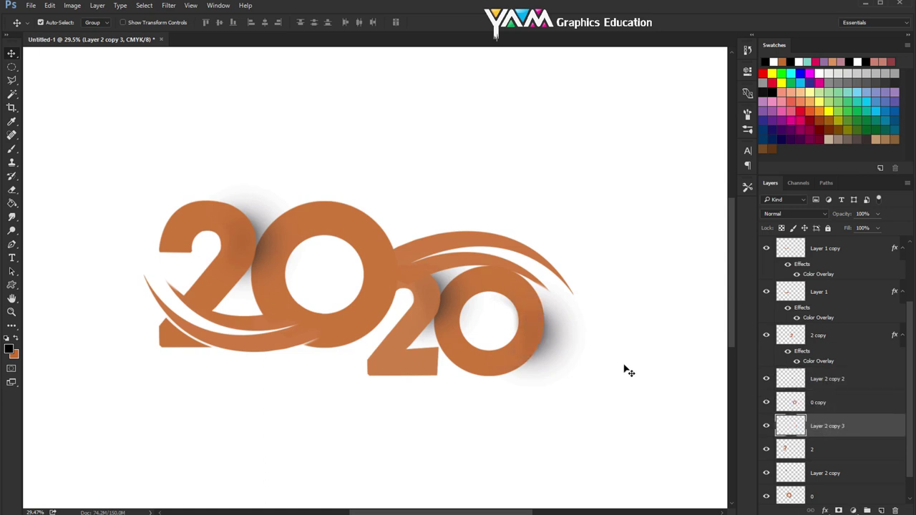
- Enlarge the new shadow from its centre and rotate it another 5° clockwise
{"action": "key", "text": "ctrl+t"}
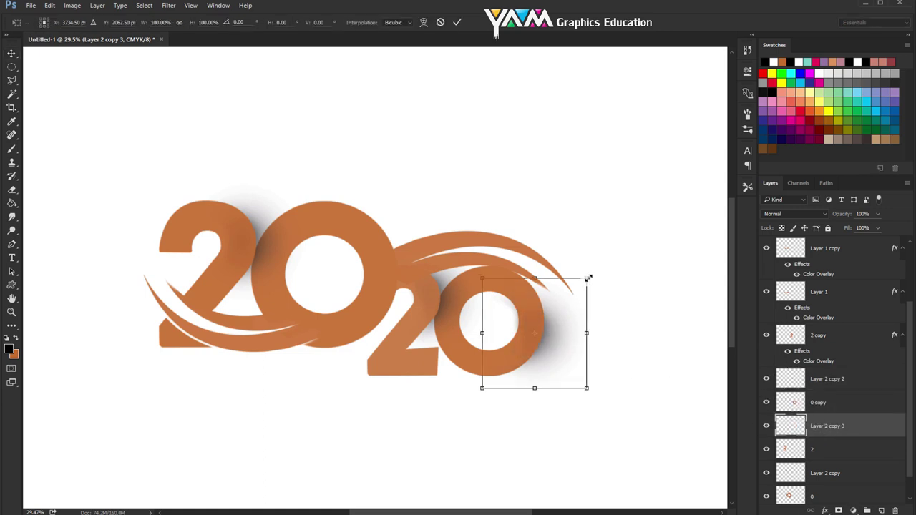
{"action": "left_click_drag", "start_coordinate": [587, 277], "coordinate": [596, 268]}
{"action": "left_click_drag", "start_coordinate": [549, 313], "coordinate": [548, 311]}
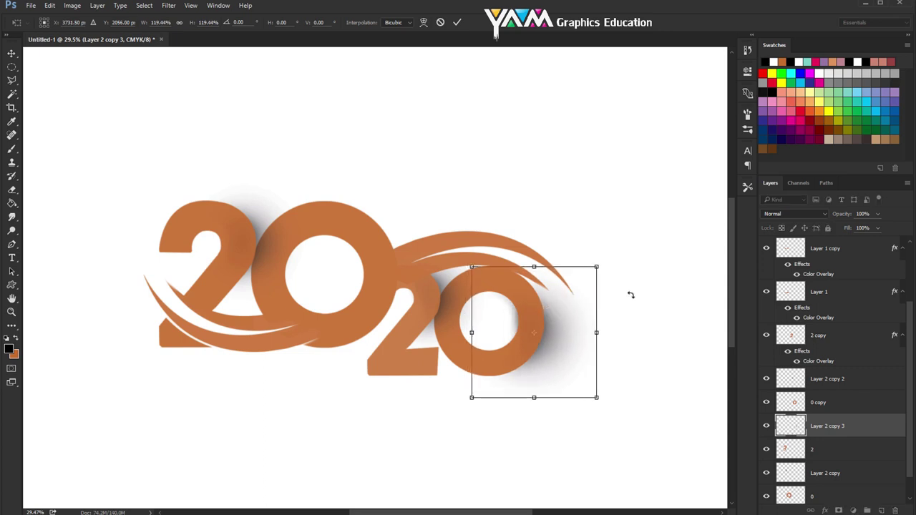
{"action": "left_click_drag", "start_coordinate": [629, 295], "coordinate": [640, 302]}
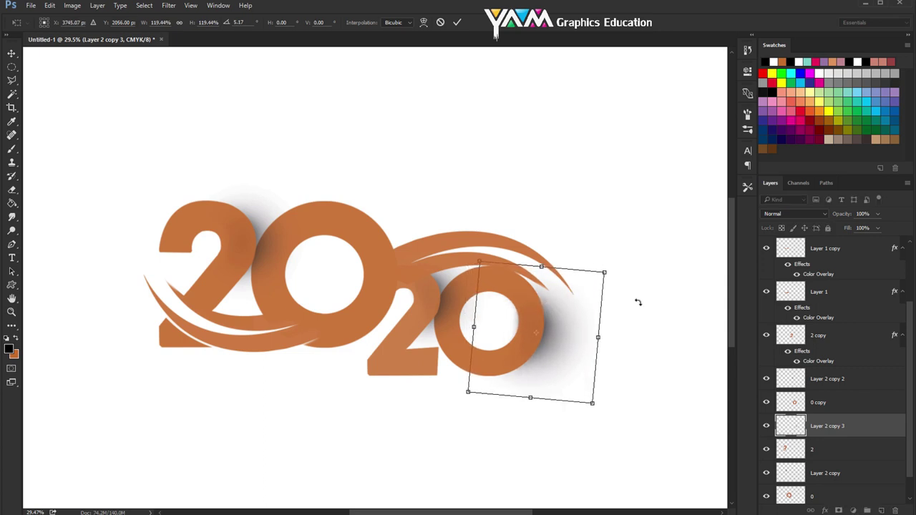
{"action": "key", "text": "Return"}
- Erase the light smudge inside the second 0 and stray shadow near the upper swoosh
{"action": "left_click", "coordinate": [11, 189]}
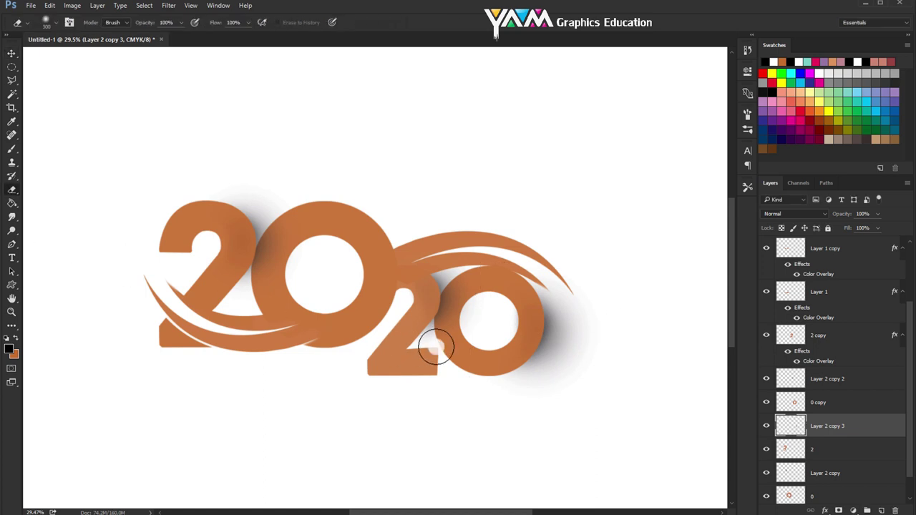
{"action": "left_click_drag", "start_coordinate": [503, 342], "coordinate": [491, 348]}
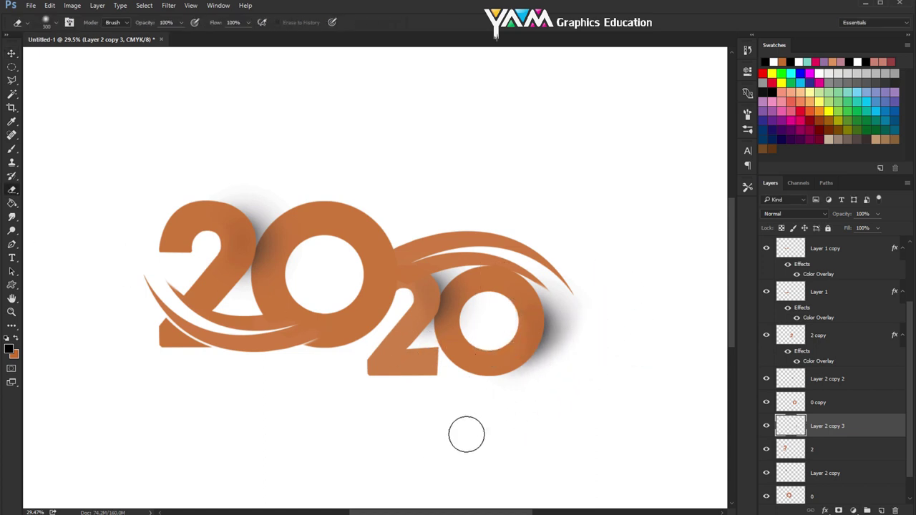
{"action": "left_click", "coordinate": [524, 250]}
{"action": "key", "text": "ctrl+0"}
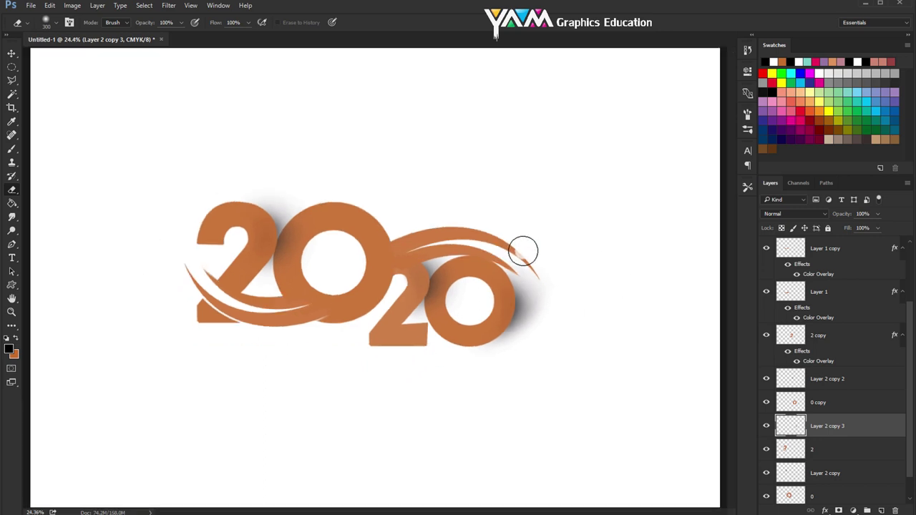
{"action": "scroll", "coordinate": [524, 251], "scroll_direction": "up", "scroll_amount": 1}
{"action": "scroll", "coordinate": [523, 250], "scroll_direction": "up", "scroll_amount": 1}
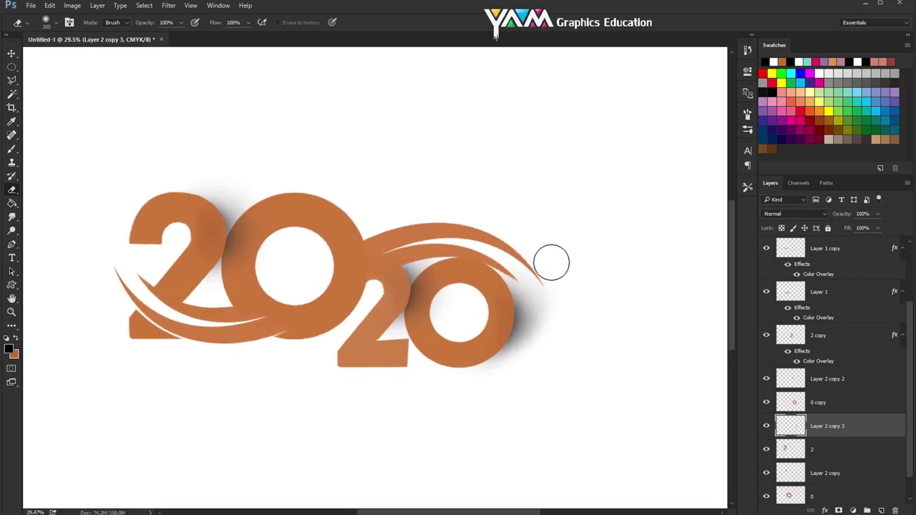
- Stretch the shadow slightly taller and lower its opacity to 86%
{"action": "key", "text": "ctrl+t"}
{"action": "left_click_drag", "start_coordinate": [497, 379], "coordinate": [435, 393]}
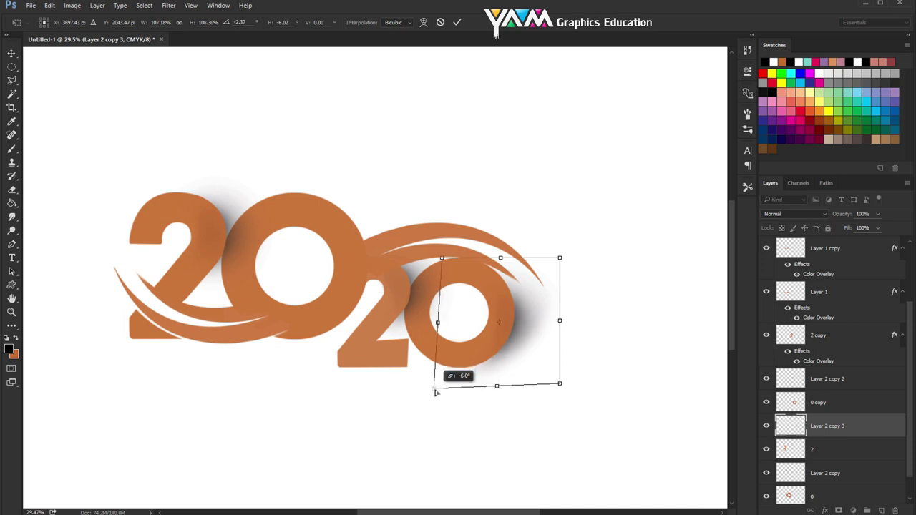
{"action": "key", "text": "e"}
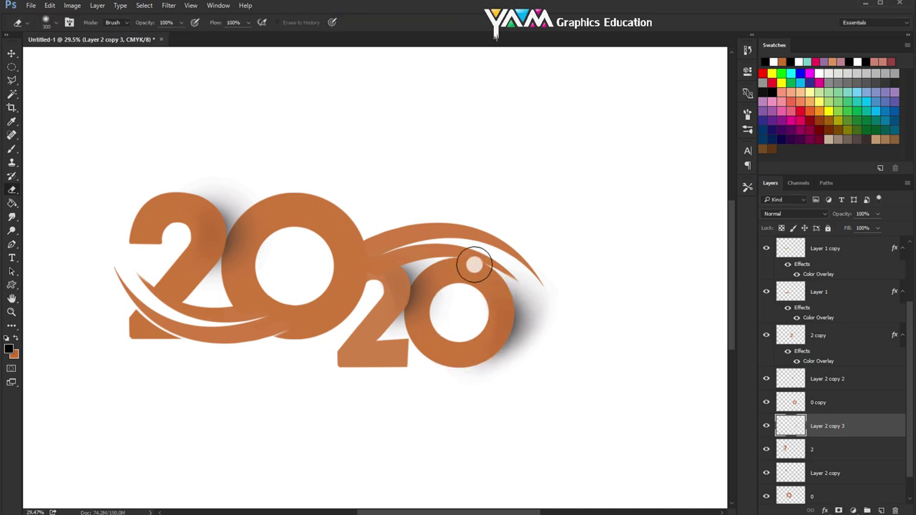
{"action": "left_click", "coordinate": [877, 213]}
{"action": "left_click_drag", "start_coordinate": [879, 227], "coordinate": [871, 228]}
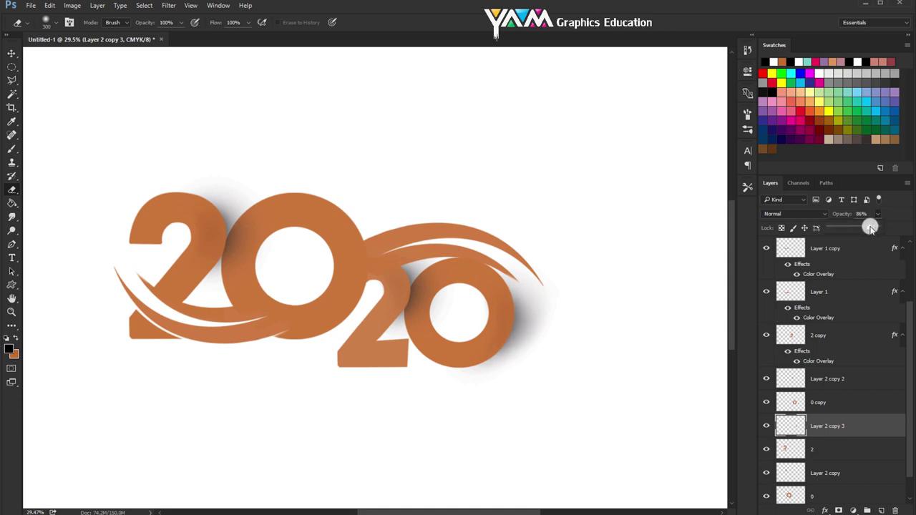
- Give layer 2 a white outside Stroke layer style
{"action": "left_click", "coordinate": [13, 54]}
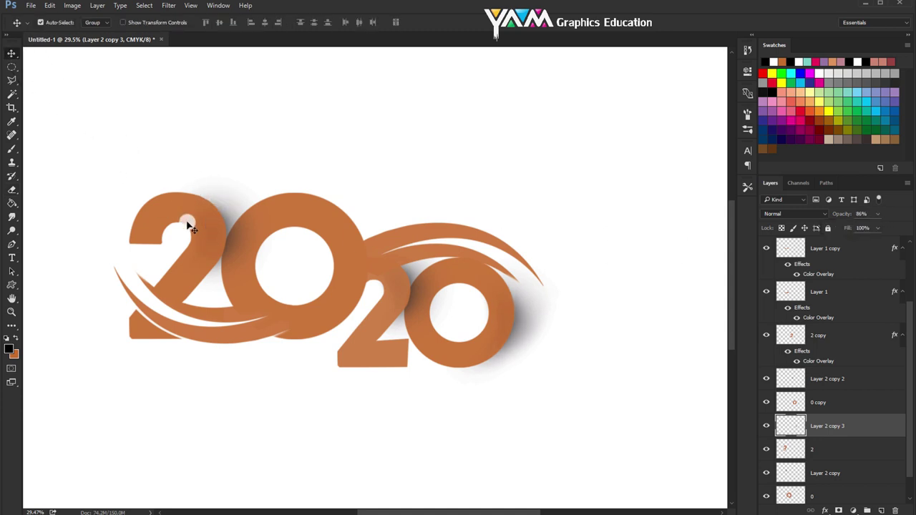
{"action": "left_click", "coordinate": [176, 207]}
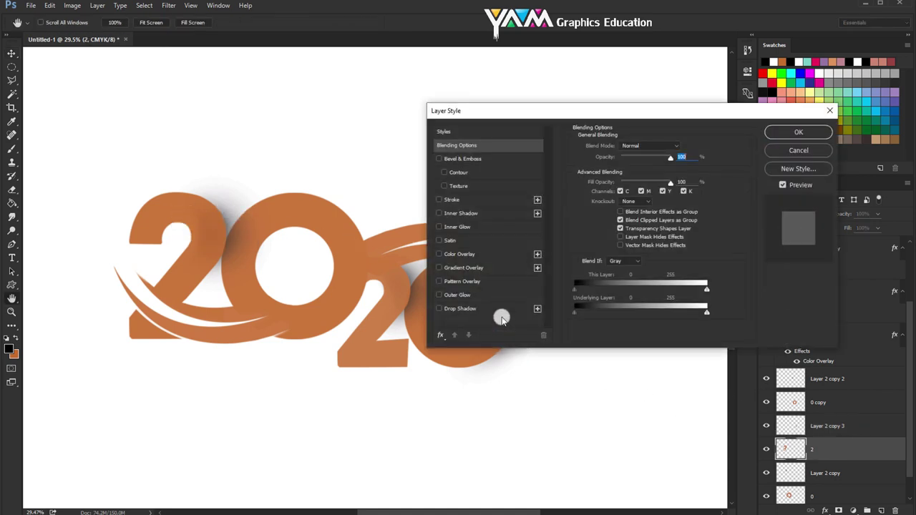
{"action": "left_click", "coordinate": [451, 200]}
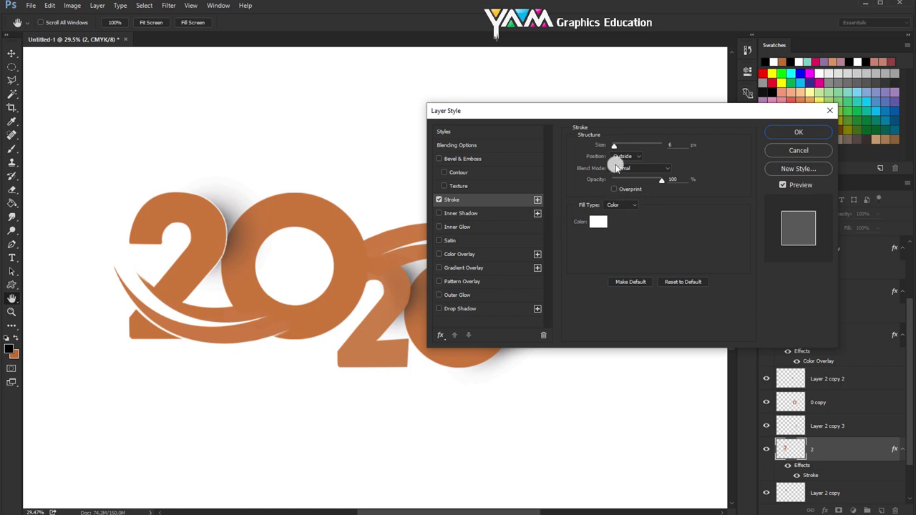
{"action": "left_click", "coordinate": [596, 222]}
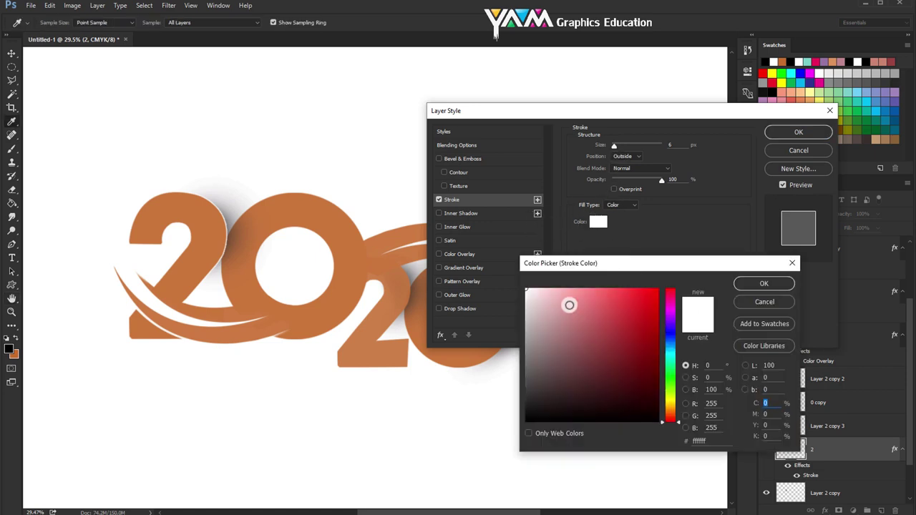
{"action": "left_click", "coordinate": [740, 283]}
{"action": "left_click", "coordinate": [624, 159]}
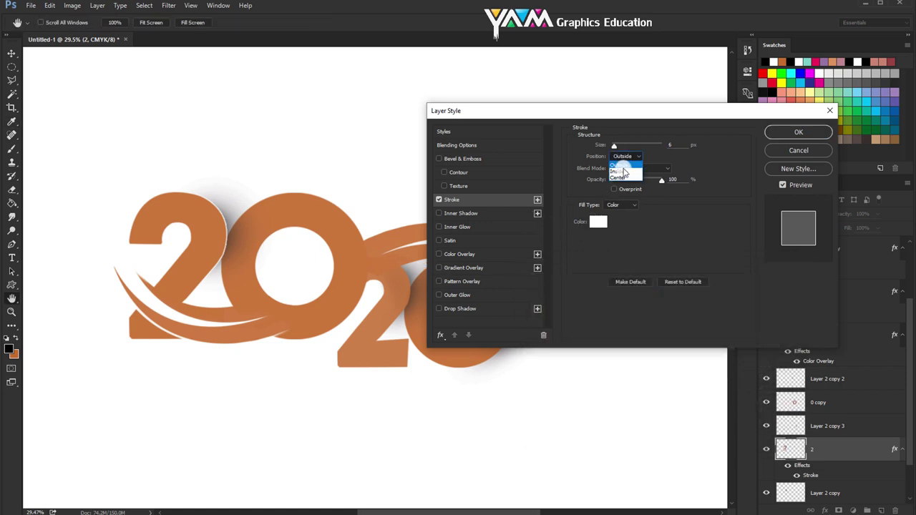
{"action": "left_click", "coordinate": [621, 157]}
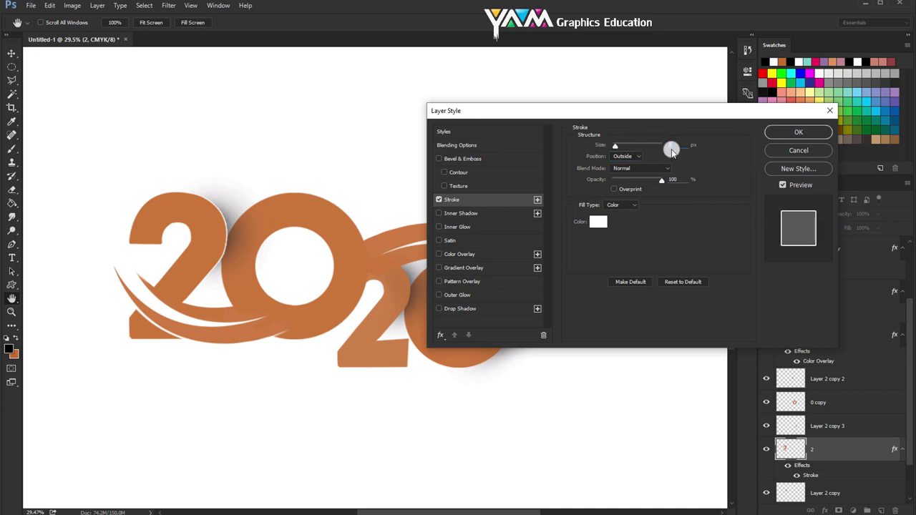
{"action": "left_click", "coordinate": [795, 133]}
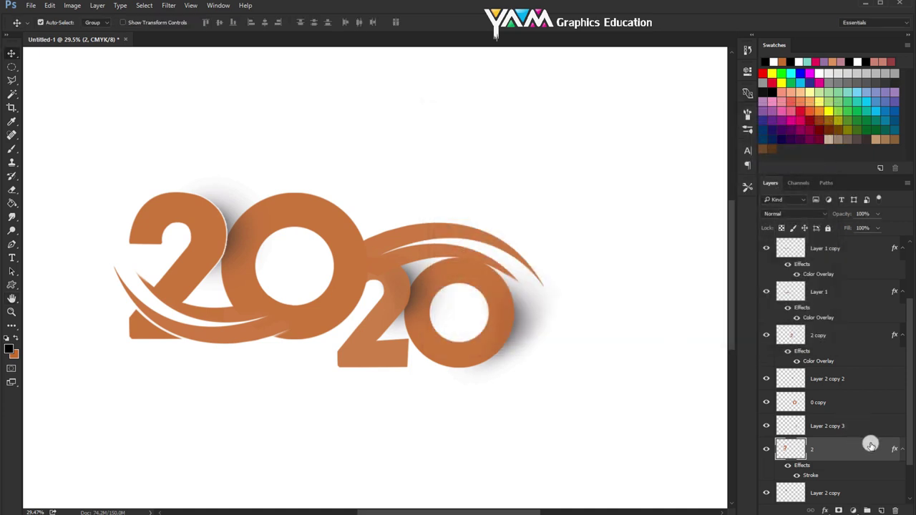
- Convert the 2's stroke into a separate 2's Outer Stroke layer and check it
{"action": "right_click", "coordinate": [894, 450]}
{"action": "left_click", "coordinate": [876, 425]}
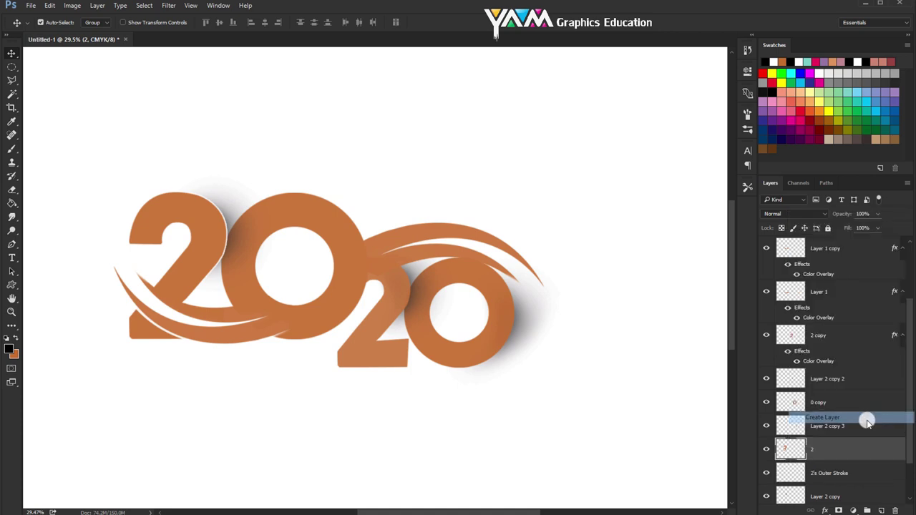
{"action": "scroll", "coordinate": [870, 446], "scroll_direction": "down", "scroll_amount": 2}
{"action": "left_click", "coordinate": [831, 424]}
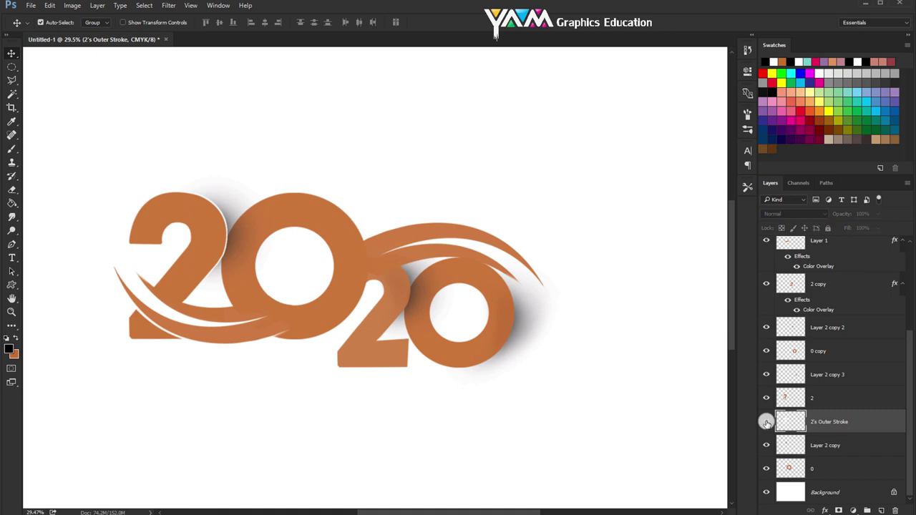
{"action": "left_click", "coordinate": [766, 422]}
{"action": "left_click", "coordinate": [766, 422]}
- Give the 0 copy layer a 7 px white outside Stroke style
{"action": "right_click", "coordinate": [449, 353]}
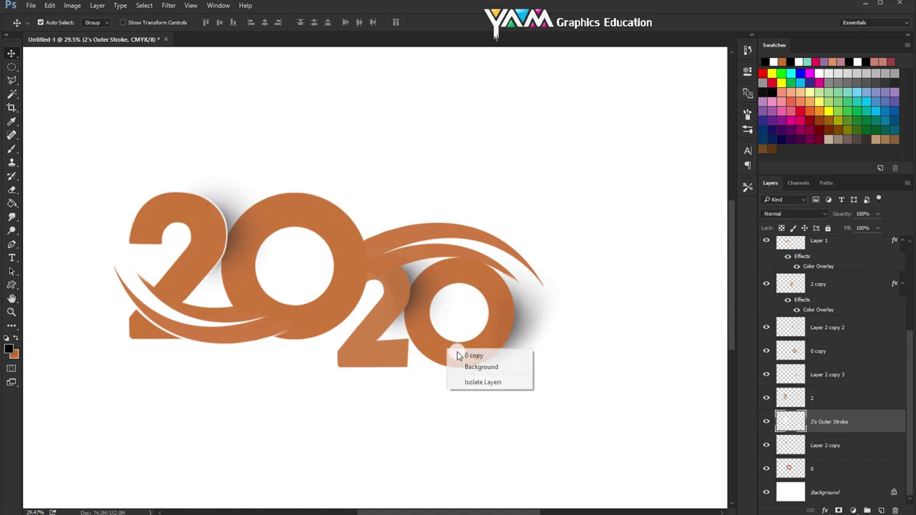
{"action": "left_click", "coordinate": [462, 351]}
{"action": "double_click", "coordinate": [830, 347]}
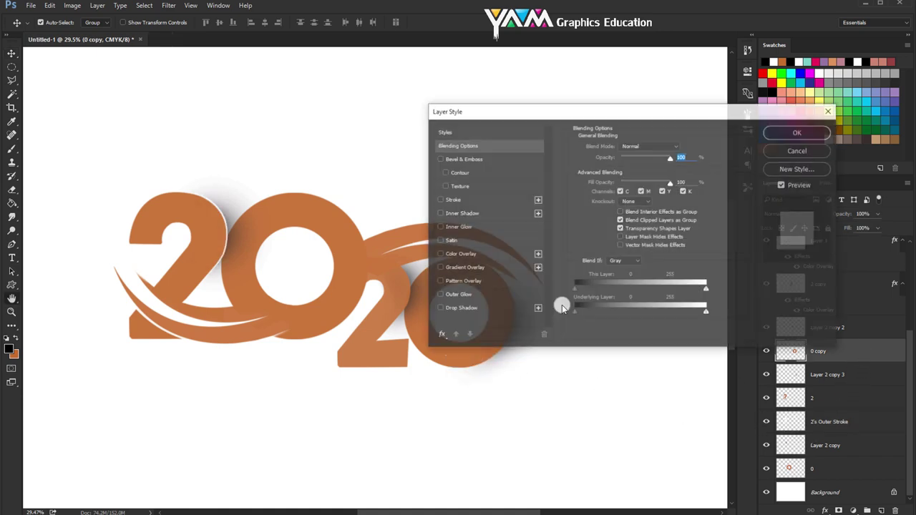
{"action": "left_click", "coordinate": [452, 200]}
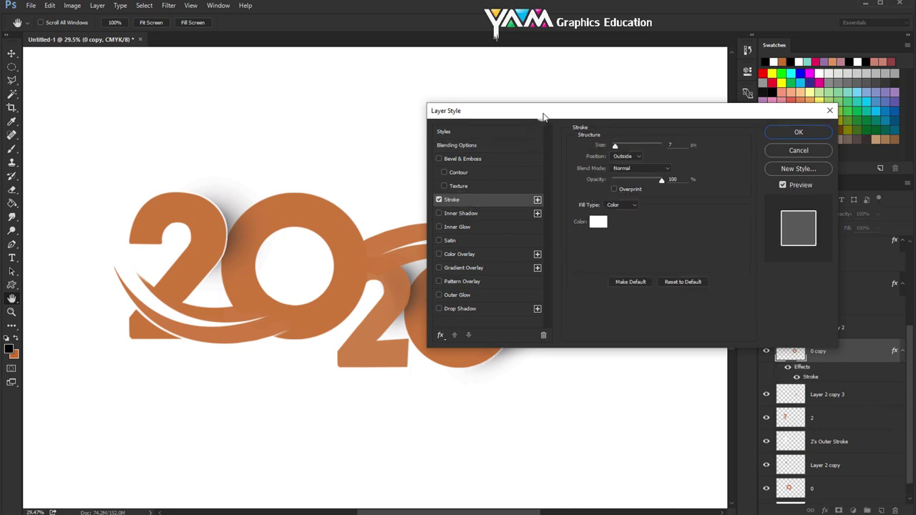
{"action": "left_click", "coordinate": [626, 156]}
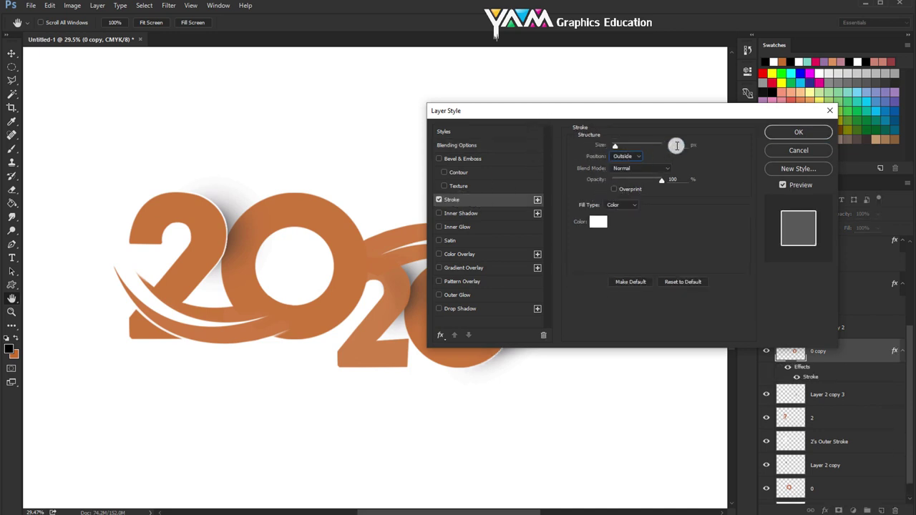
{"action": "left_click_drag", "start_coordinate": [645, 114], "coordinate": [267, 113]}
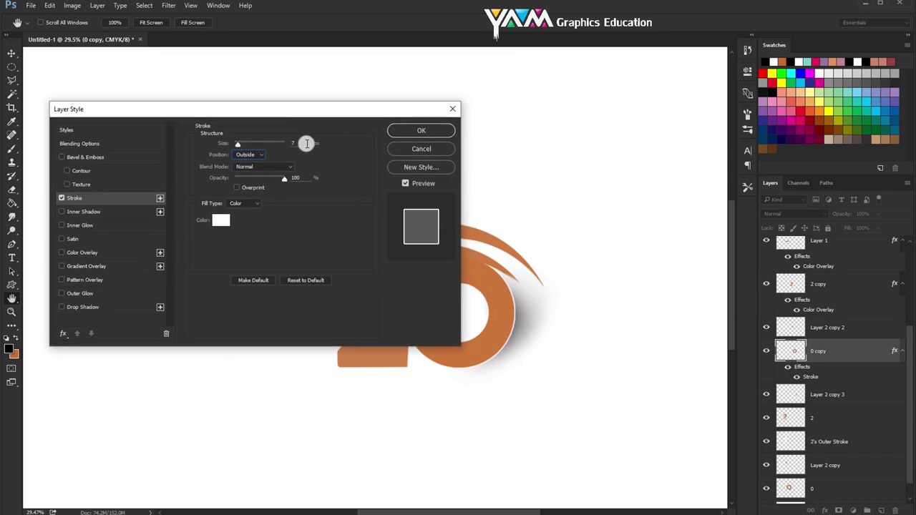
{"action": "left_click", "coordinate": [411, 136]}
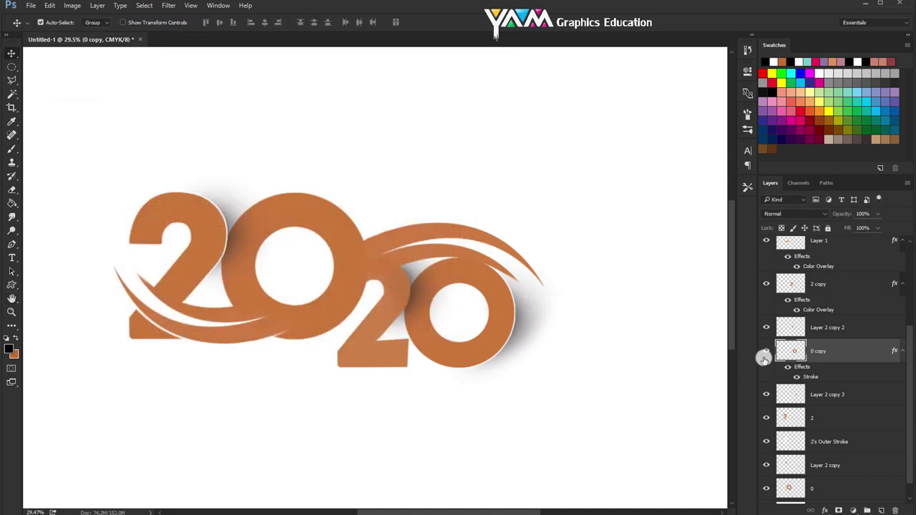
- Split the last 0's stroke into its own 0 copy's Outer Stroke layer
{"action": "right_click", "coordinate": [872, 356]}
{"action": "left_click", "coordinate": [856, 317]}
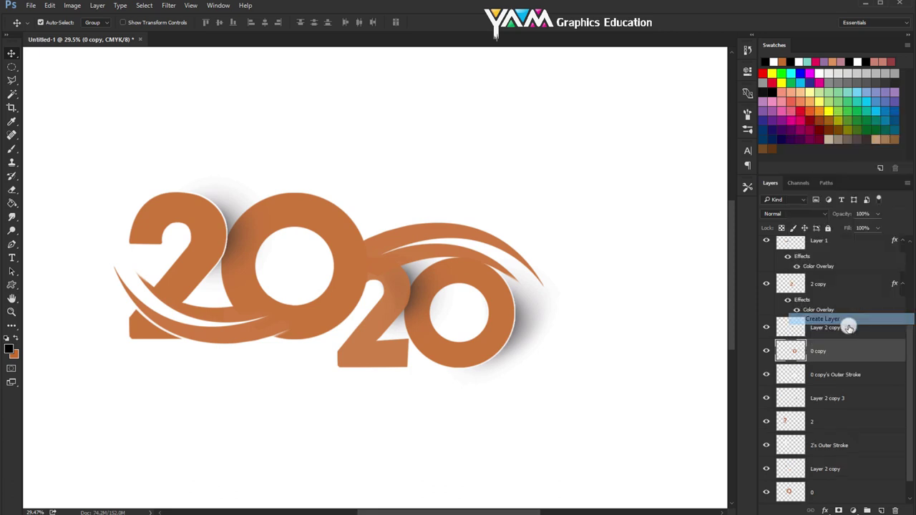
{"action": "left_click", "coordinate": [768, 351]}
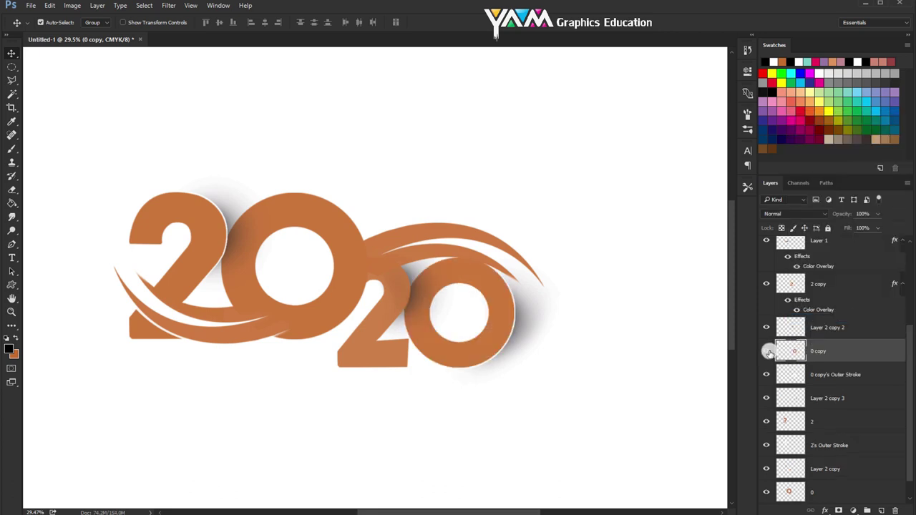
{"action": "left_click", "coordinate": [768, 352]}
- Select the upper Layer 1 copy 2 swoosh layer from the canvas
{"action": "scroll", "coordinate": [443, 250], "scroll_direction": "down", "scroll_amount": 2}
{"action": "scroll", "coordinate": [368, 239], "scroll_direction": "down", "scroll_amount": 2}
{"action": "scroll", "coordinate": [347, 235], "scroll_direction": "up", "scroll_amount": 2}
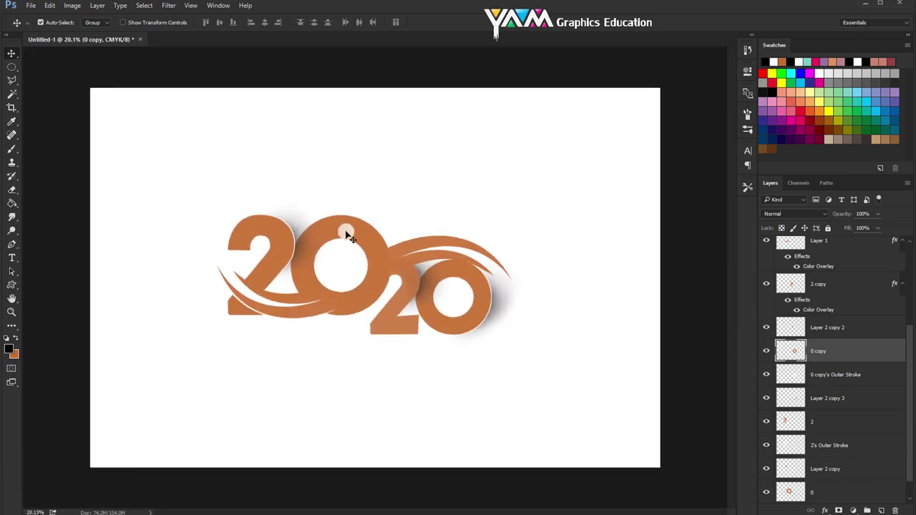
{"action": "scroll", "coordinate": [334, 225], "scroll_direction": "up", "scroll_amount": 1}
{"action": "scroll", "coordinate": [342, 206], "scroll_direction": "up", "scroll_amount": 1}
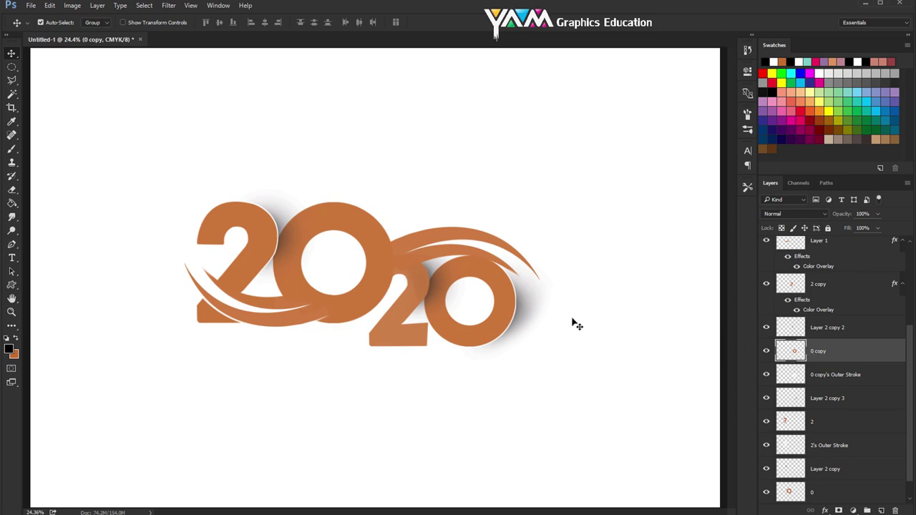
{"action": "left_click", "coordinate": [425, 246]}
{"action": "right_click", "coordinate": [415, 244]}
{"action": "left_click", "coordinate": [422, 246]}
{"action": "right_click", "coordinate": [428, 258]}
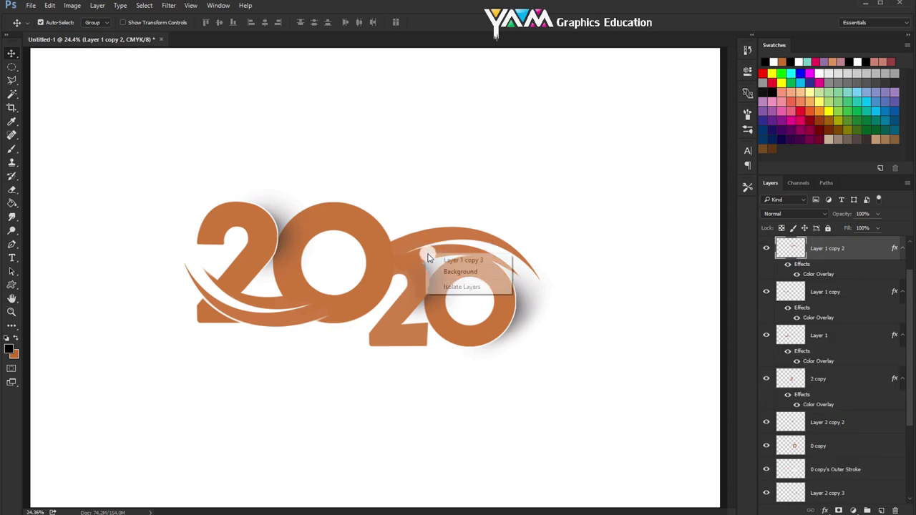
{"action": "left_click", "coordinate": [433, 260], "text": "shift"}
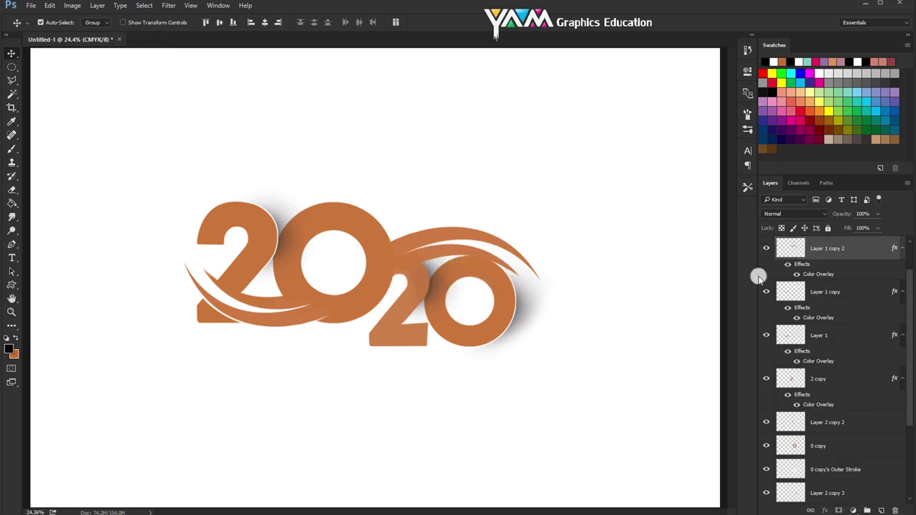
- Duplicate Layer 1 copy 2 and merge it down into a flattened Layer 1 copy 3
{"action": "key", "text": "ctrl+j"}
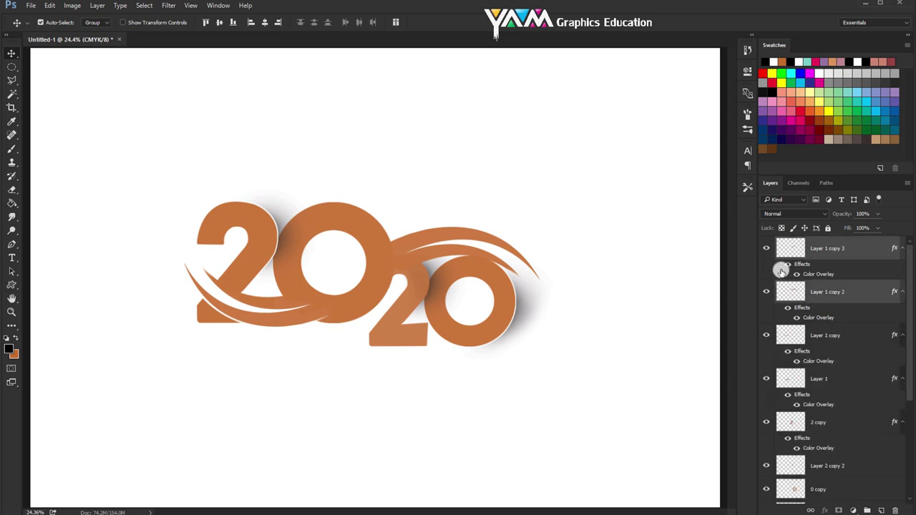
{"action": "key", "text": "ctrl+e"}
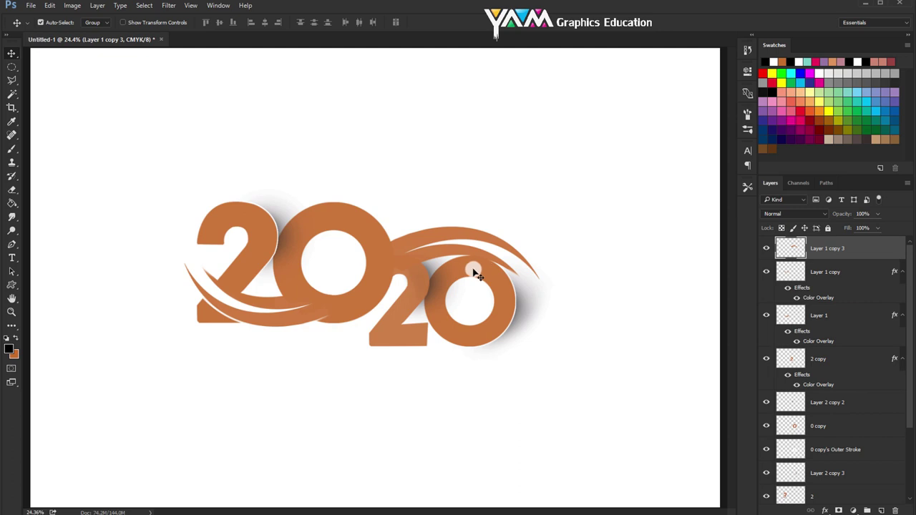
{"action": "scroll", "coordinate": [439, 262], "scroll_direction": "up", "scroll_amount": 1}
{"action": "scroll", "coordinate": [466, 264], "scroll_direction": "up", "scroll_amount": 1}
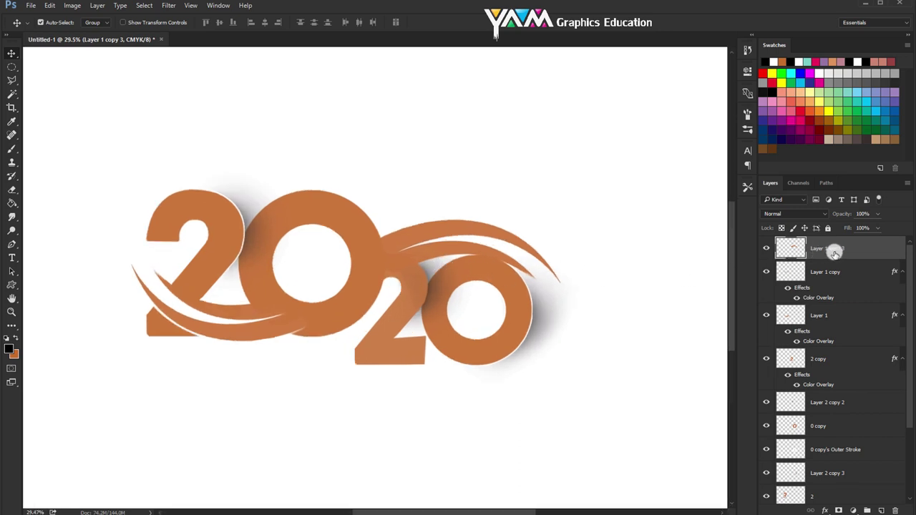
- Select the first 0 layer and add a Color Overlay to its layer style
{"action": "right_click", "coordinate": [231, 234]}
{"action": "left_click", "coordinate": [247, 239]}
{"action": "right_click", "coordinate": [321, 212]}
{"action": "left_click", "coordinate": [330, 216]}
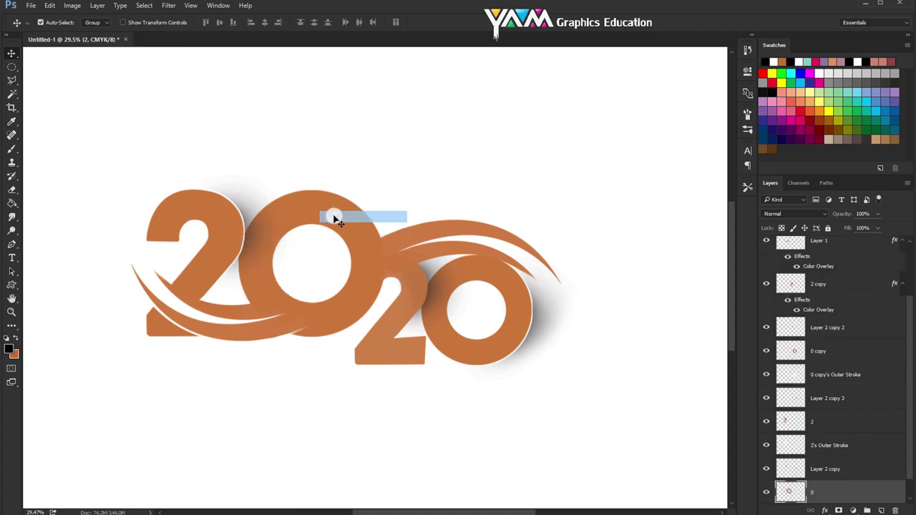
{"action": "scroll", "coordinate": [849, 401], "scroll_direction": "down", "scroll_amount": 4}
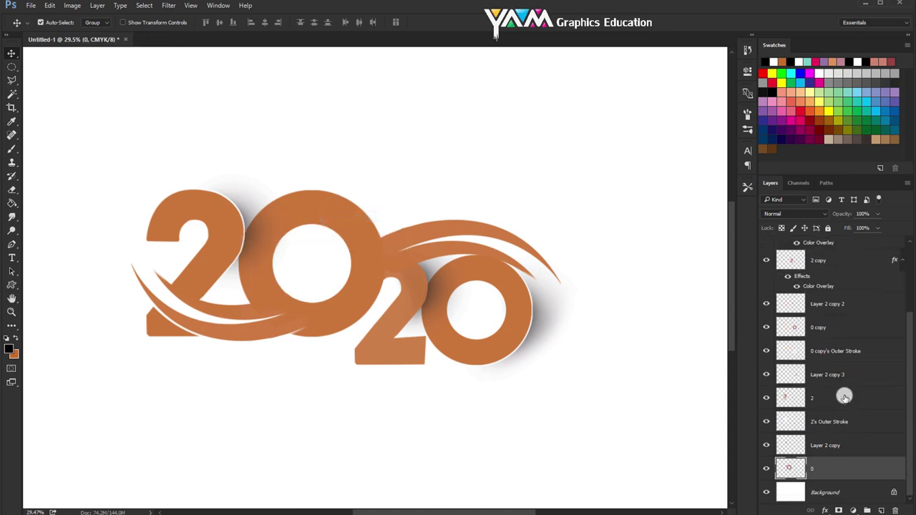
{"action": "double_click", "coordinate": [853, 463]}
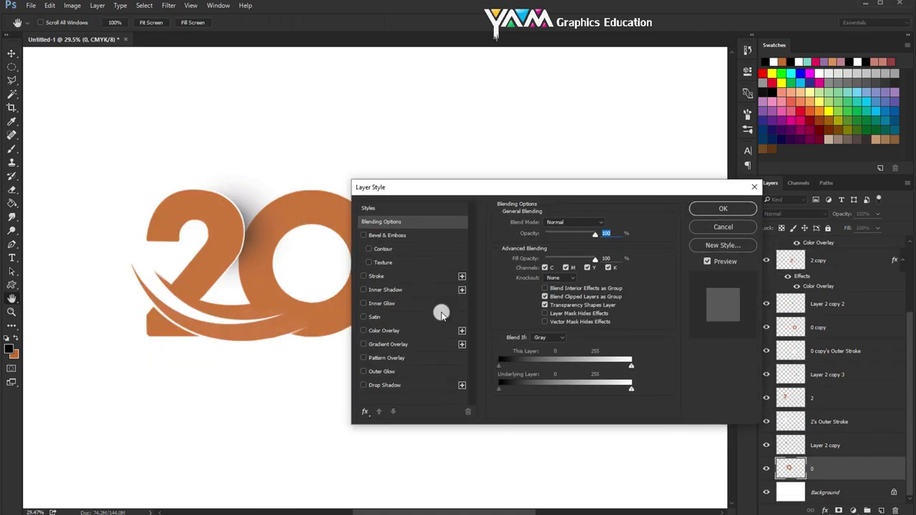
{"action": "left_click", "coordinate": [395, 330]}
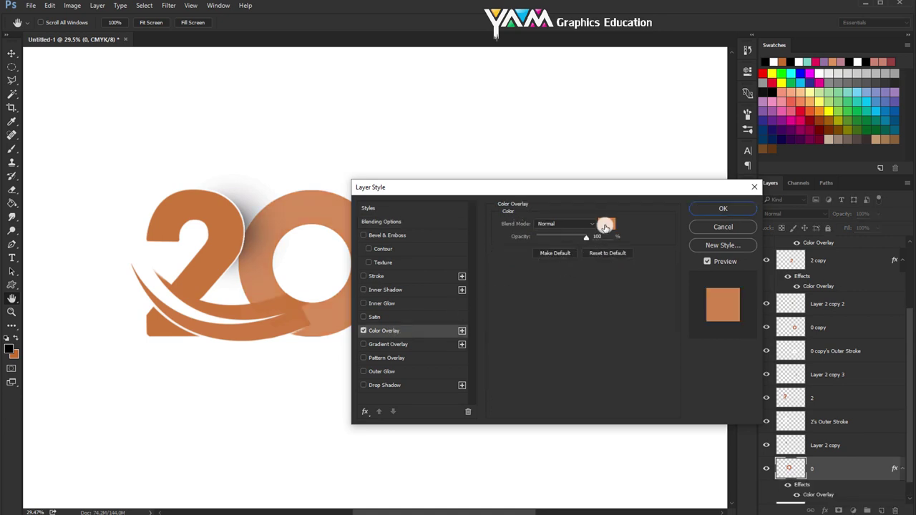
- Set the overlay colour to orange c76d2f, copying the hex code, and apply it
{"action": "left_click", "coordinate": [607, 224]}
{"action": "left_click", "coordinate": [785, 61]}
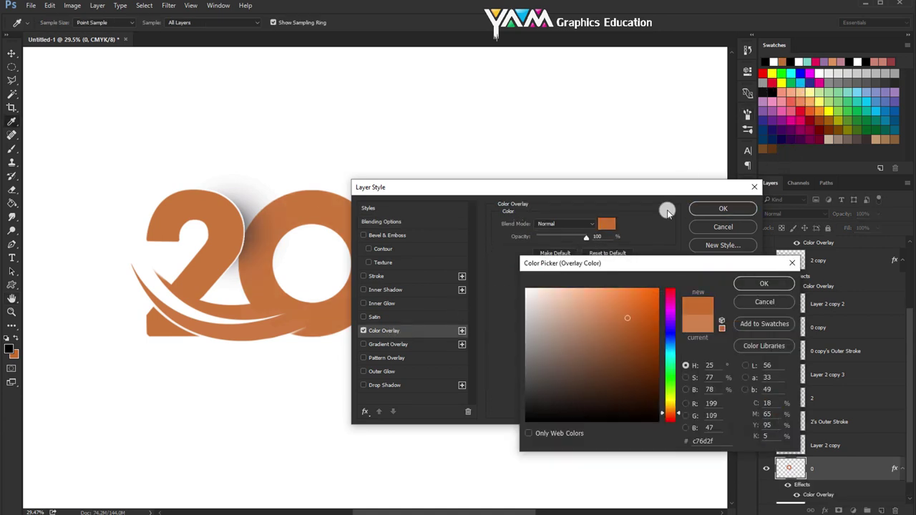
{"action": "left_click", "coordinate": [709, 405]}
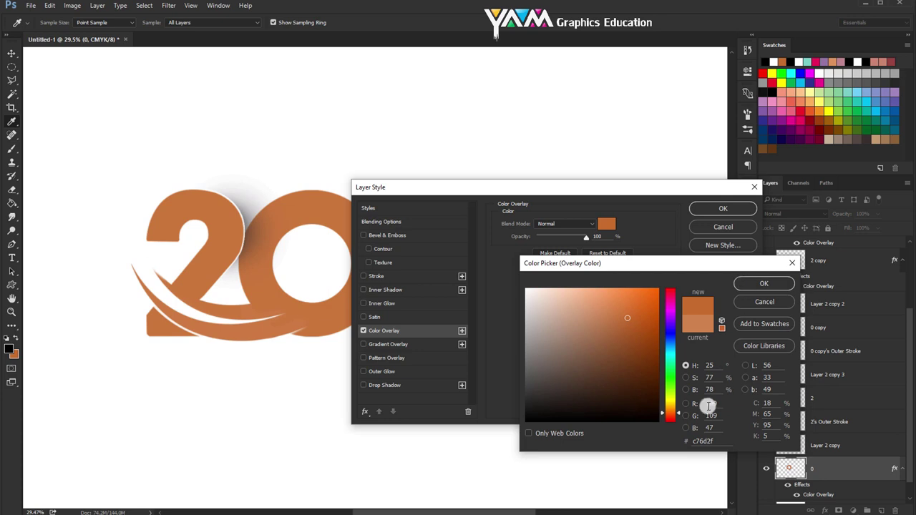
{"action": "left_click_drag", "start_coordinate": [714, 441], "coordinate": [665, 441]}
{"action": "right_click", "coordinate": [695, 442]}
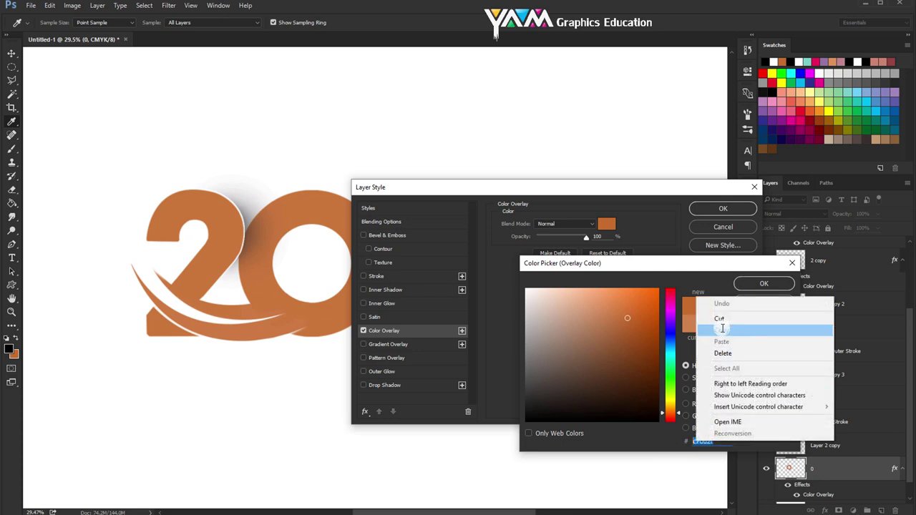
{"action": "left_click", "coordinate": [722, 328]}
{"action": "left_click", "coordinate": [762, 282]}
{"action": "left_click", "coordinate": [718, 208]}
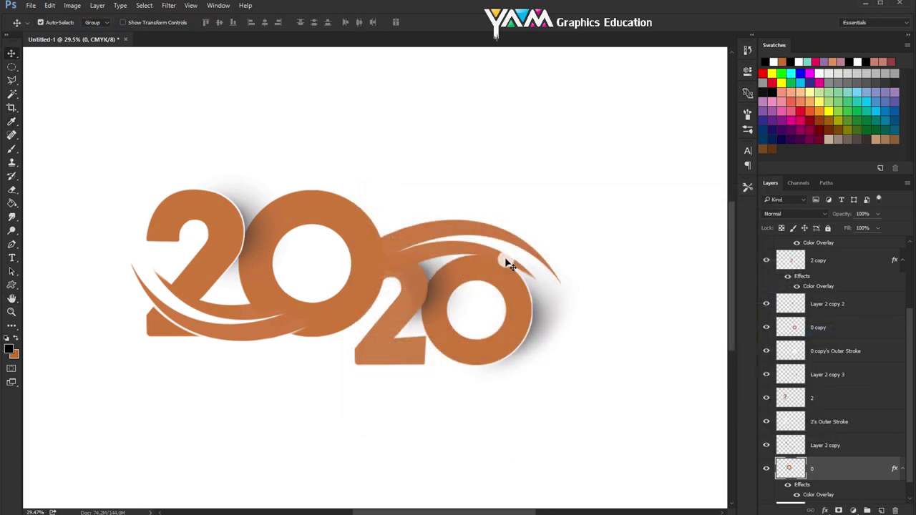
- Copy the 0 layer's style and paste it onto the Layer 1 copy 3 swoosh
{"action": "left_click_drag", "start_coordinate": [451, 256], "coordinate": [307, 208]}
{"action": "key", "text": "ctrl+z"}
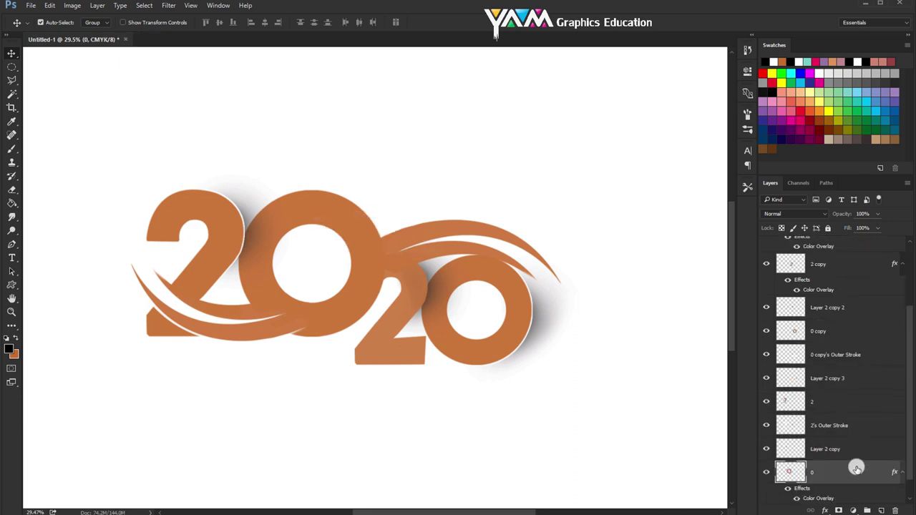
{"action": "right_click", "coordinate": [856, 469]}
{"action": "left_click", "coordinate": [852, 280]}
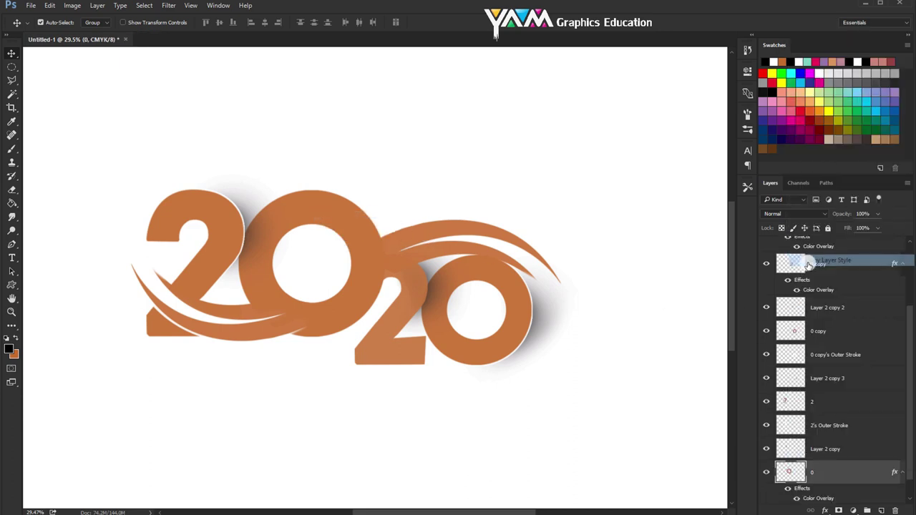
{"action": "right_click", "coordinate": [404, 242]}
{"action": "left_click", "coordinate": [423, 242]}
{"action": "right_click", "coordinate": [862, 259]}
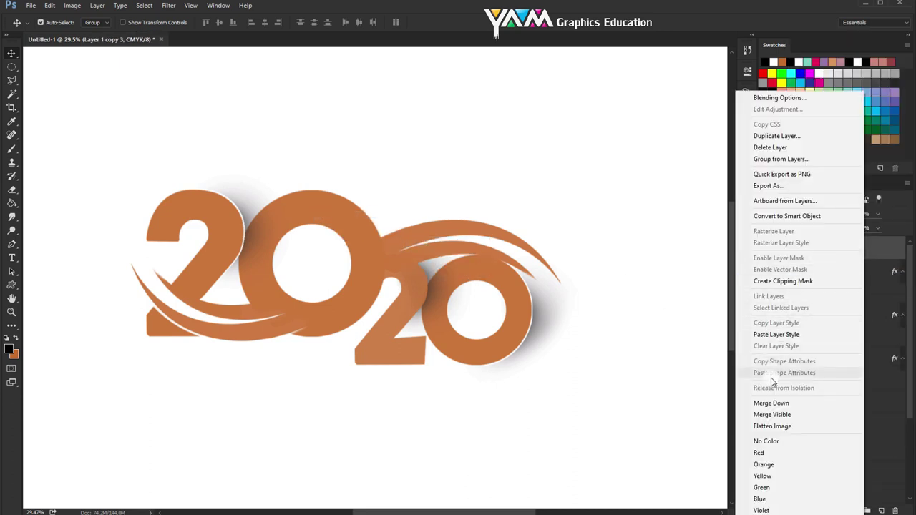
{"action": "left_click", "coordinate": [776, 334]}
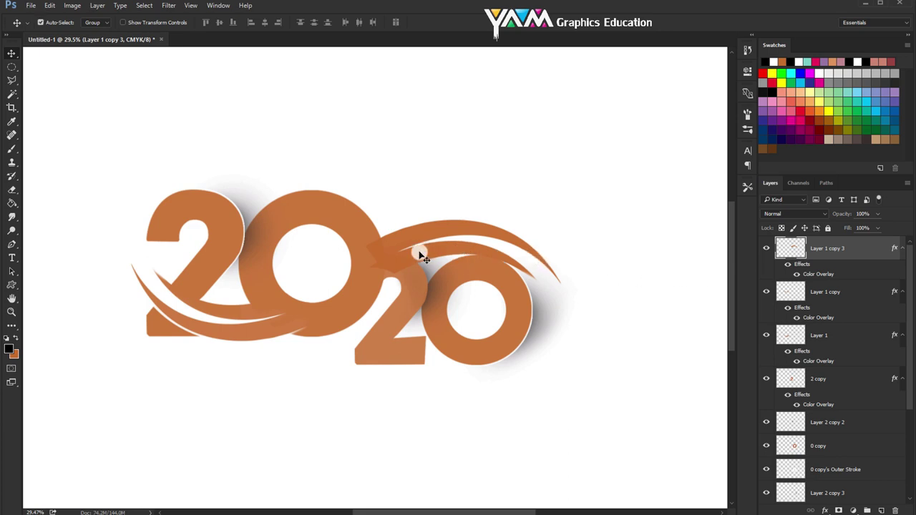
- Move Layer 1 copy 3 down the stack to sit beneath layer 0, just above Background
{"action": "key", "text": "ctrl+bracketleft"}
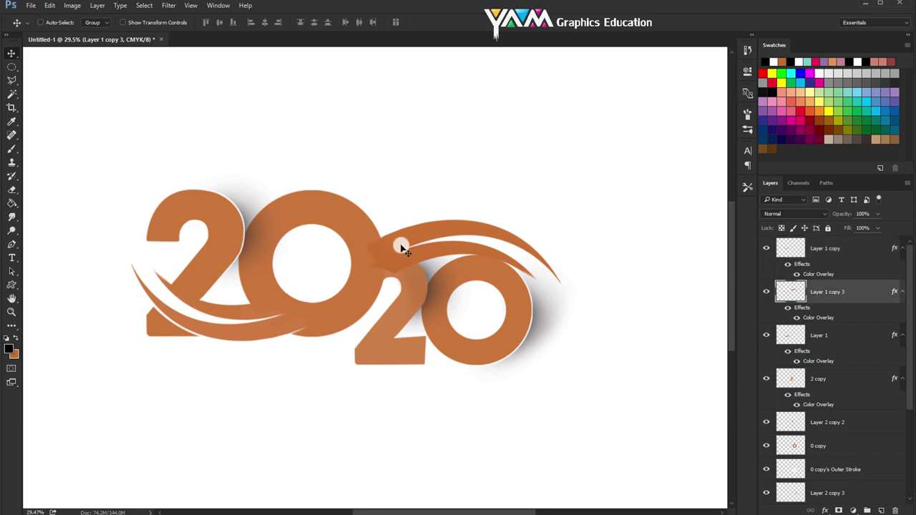
{"action": "key", "text": "ctrl+bracketleft"}
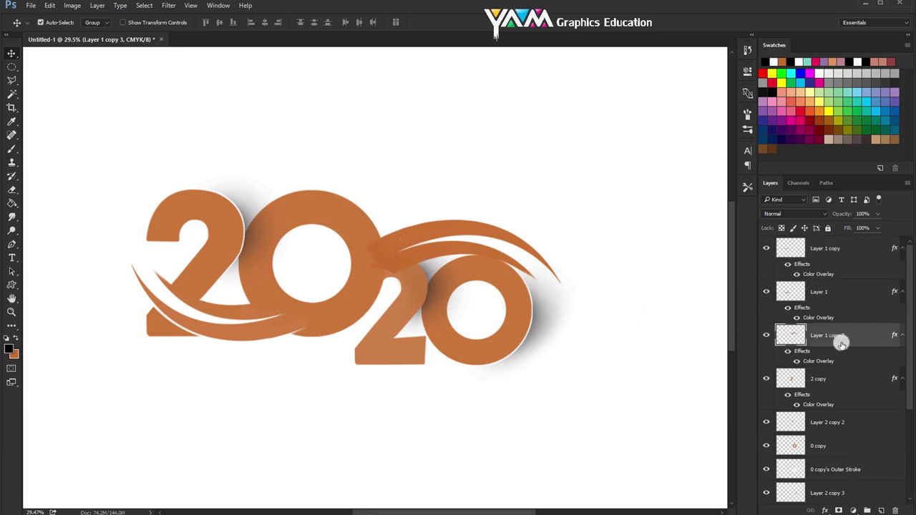
{"action": "left_click_drag", "start_coordinate": [849, 338], "coordinate": [842, 453]}
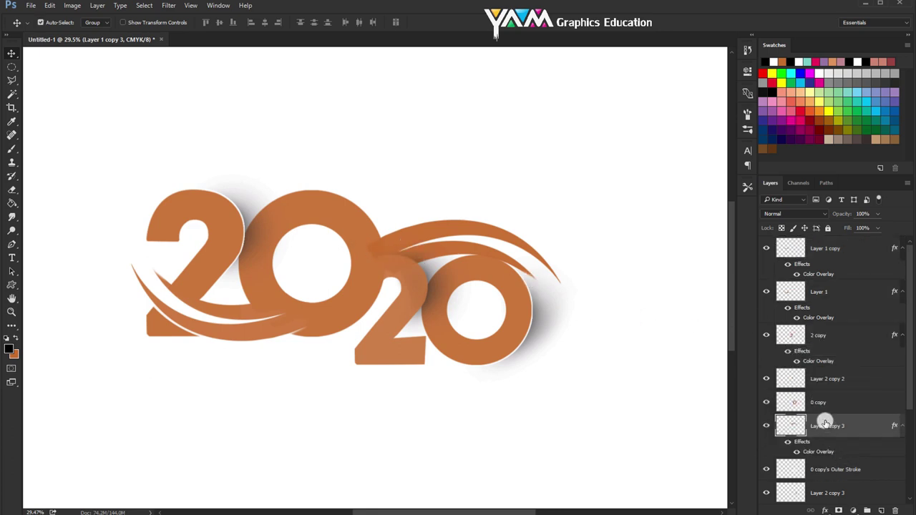
{"action": "scroll", "coordinate": [820, 404], "scroll_direction": "down", "scroll_amount": 1}
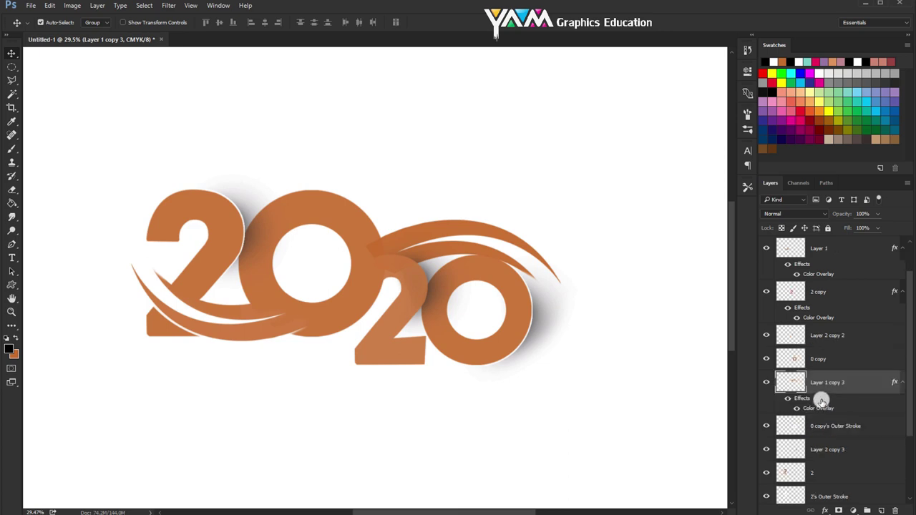
{"action": "scroll", "coordinate": [825, 404], "scroll_direction": "down", "scroll_amount": 1}
{"action": "scroll", "coordinate": [835, 375], "scroll_direction": "down", "scroll_amount": 1}
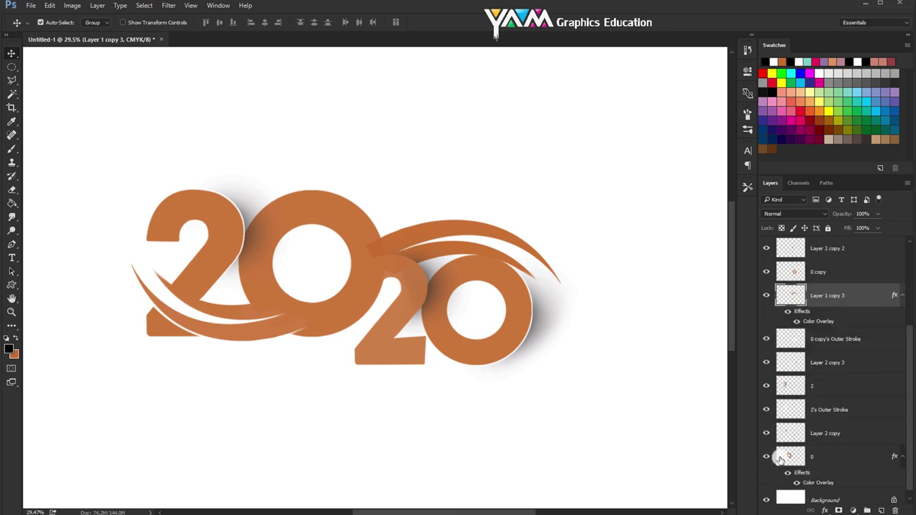
{"action": "left_click", "coordinate": [765, 456]}
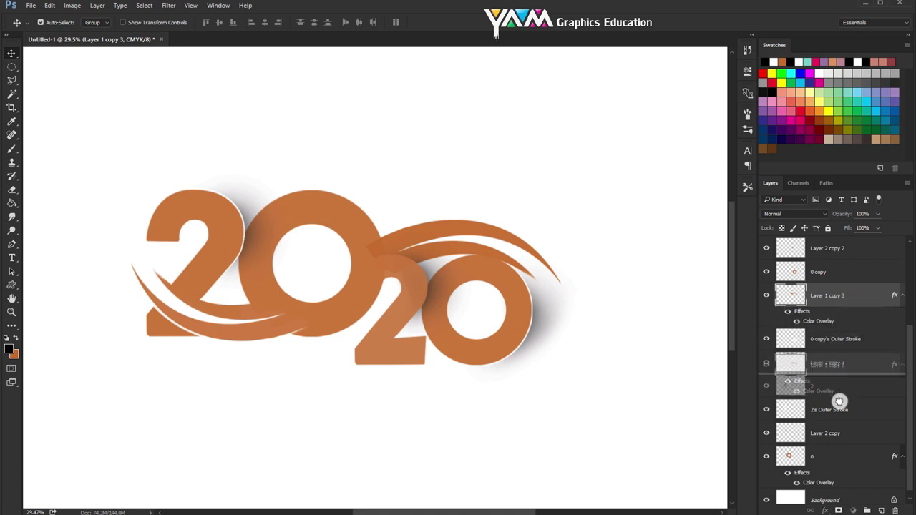
{"action": "left_click_drag", "start_coordinate": [847, 300], "coordinate": [827, 474]}
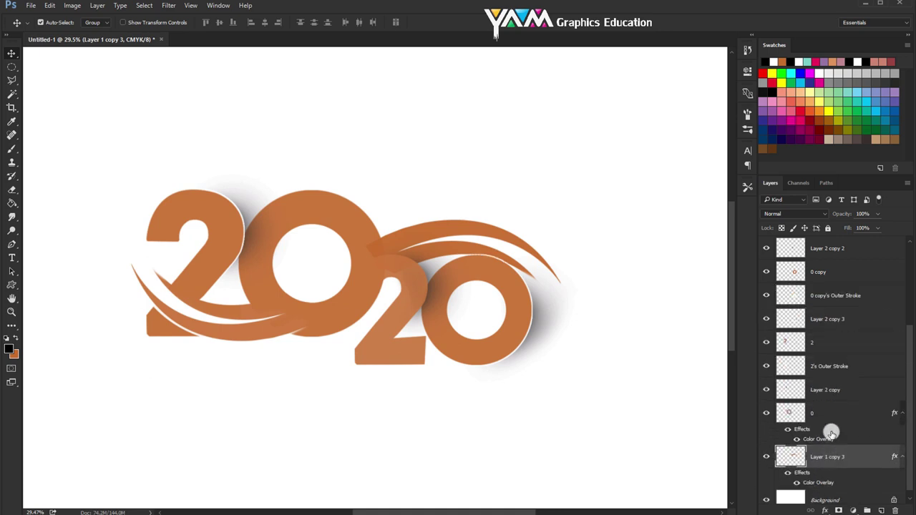
{"action": "scroll", "coordinate": [831, 425], "scroll_direction": "down", "scroll_amount": 1}
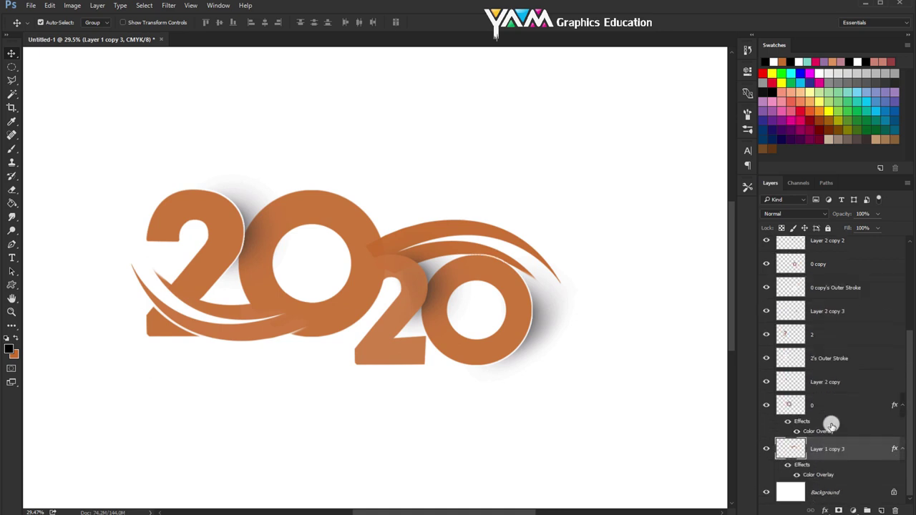
{"action": "left_click", "coordinate": [767, 448]}
{"action": "left_click", "coordinate": [766, 449]}
- Load the first 0's outline as a selection and erase the swoosh inside it
{"action": "key", "text": "ctrl"}
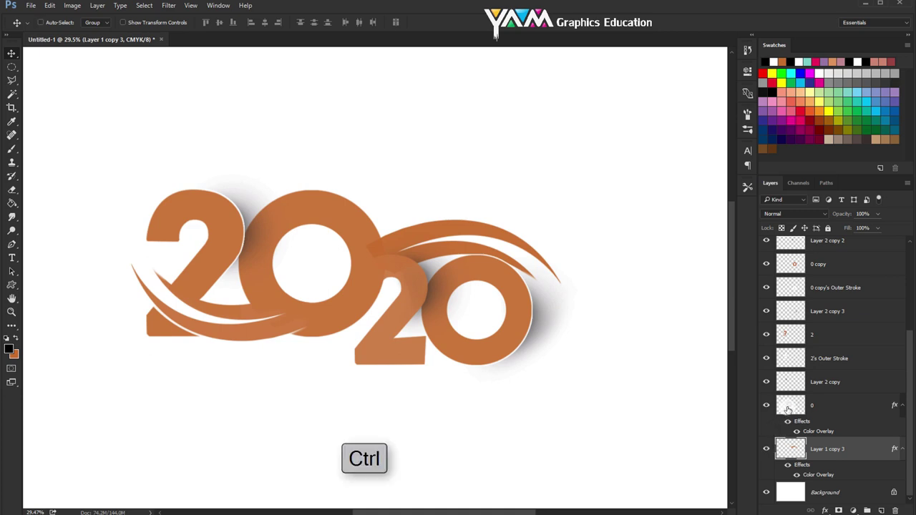
{"action": "left_click", "coordinate": [788, 407], "text": "ctrl"}
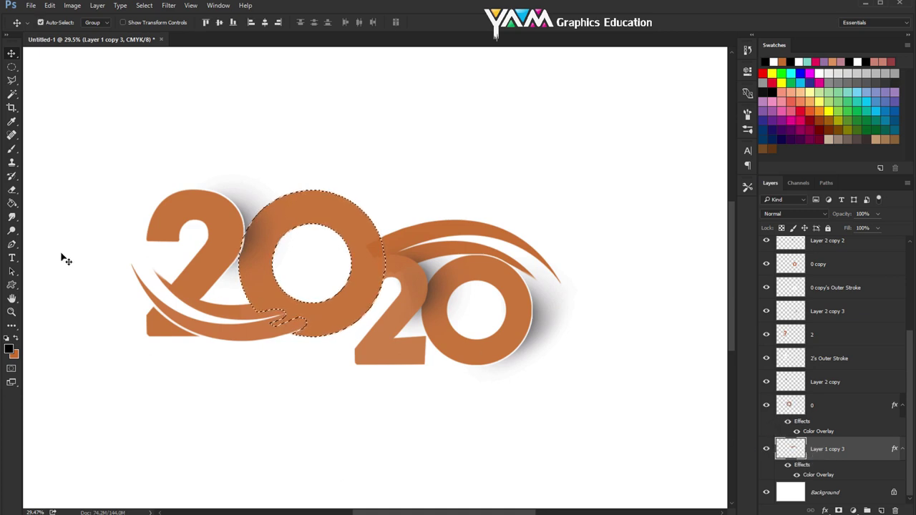
{"action": "left_click", "coordinate": [8, 192]}
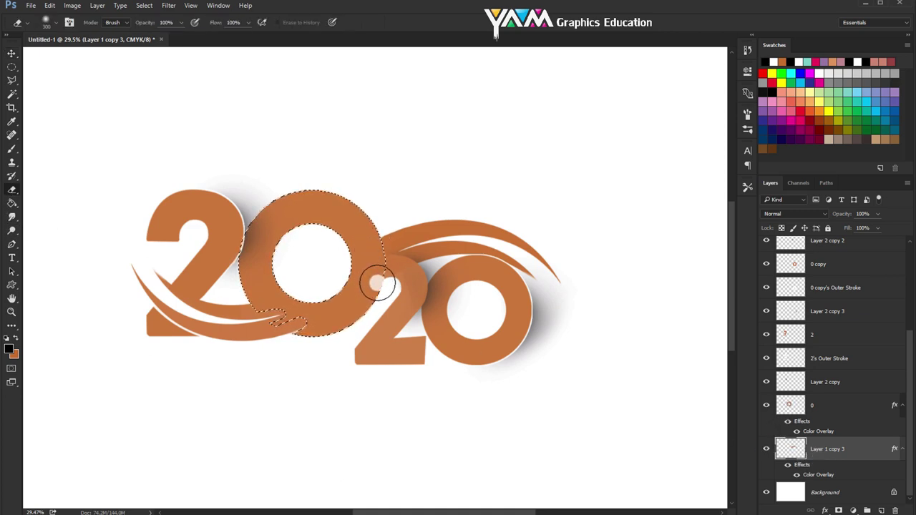
{"action": "key", "text": "ctrl+d"}
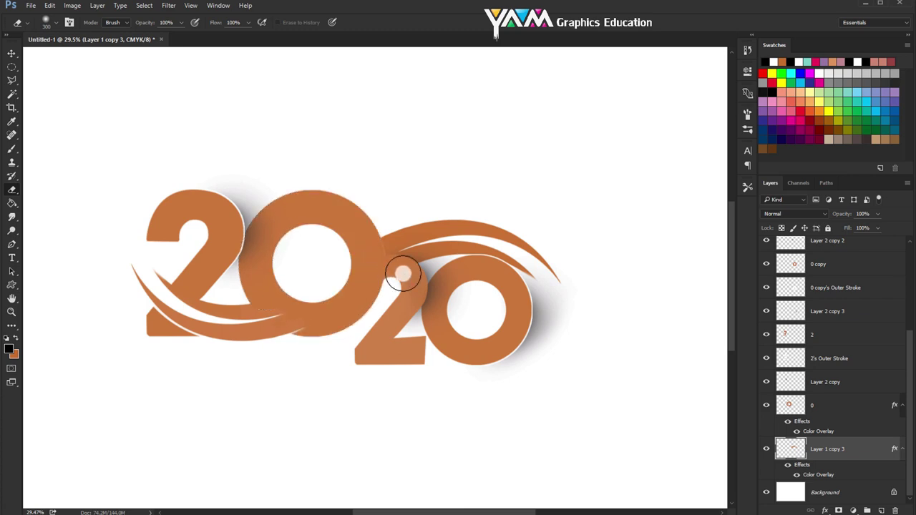
- Load the middle 2's outline and erase the Layer 1 copy 3 swoosh overlapping it
{"action": "left_click", "coordinate": [779, 339], "text": "ctrl"}
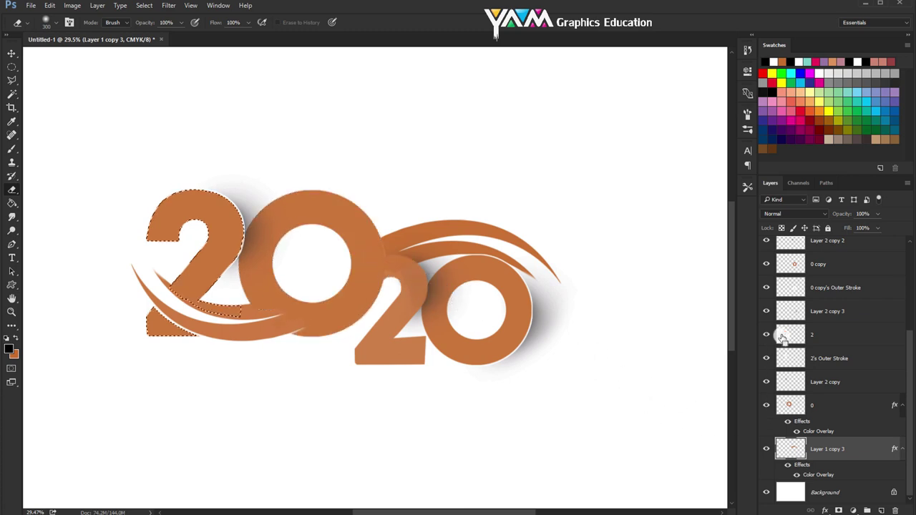
{"action": "scroll", "coordinate": [803, 379], "scroll_direction": "up", "scroll_amount": 3}
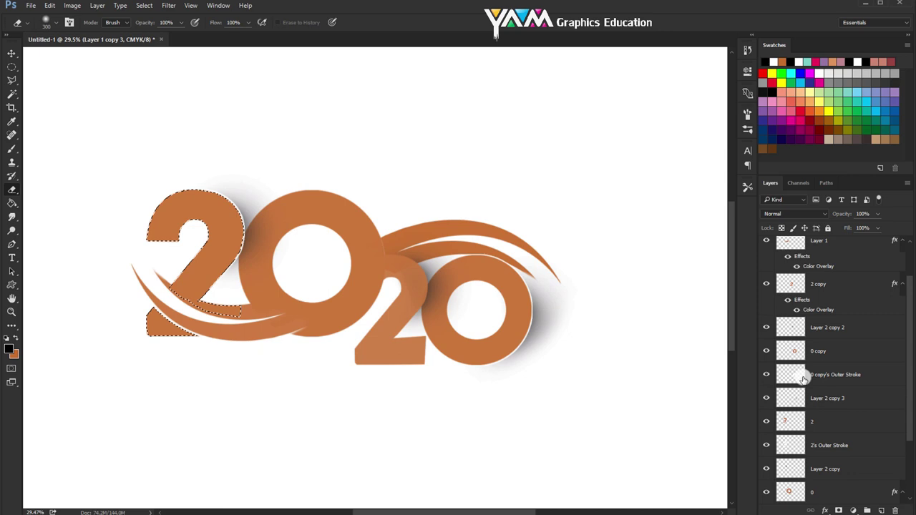
{"action": "left_click", "coordinate": [790, 284], "text": "ctrl"}
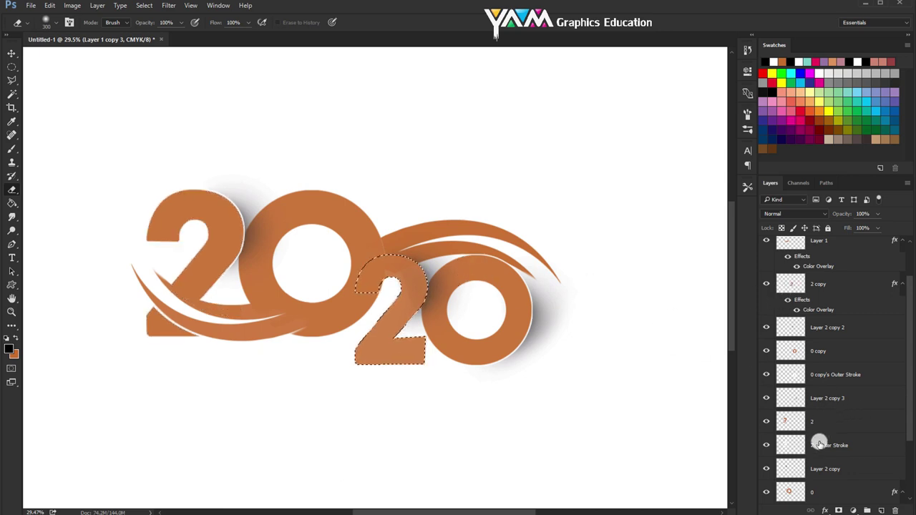
{"action": "scroll", "coordinate": [819, 436], "scroll_direction": "down", "scroll_amount": 2}
{"action": "left_click", "coordinate": [767, 492]}
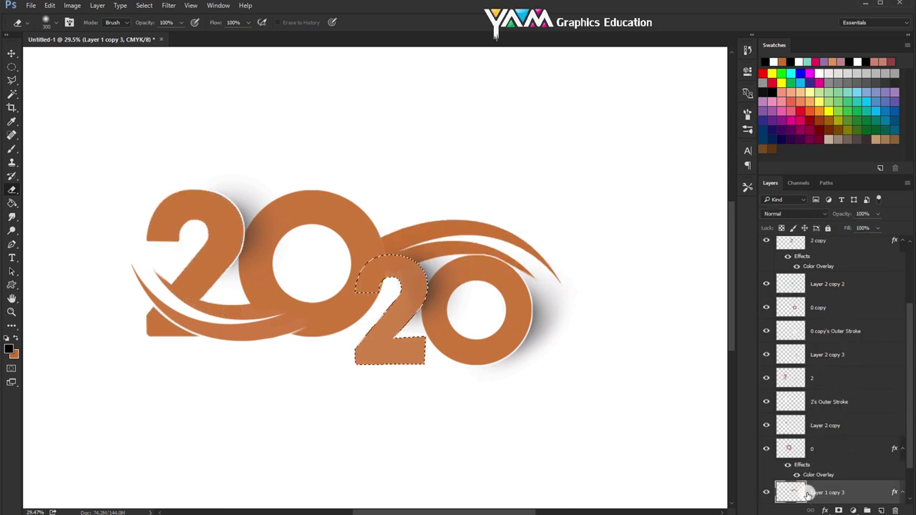
{"action": "left_click_drag", "start_coordinate": [401, 286], "coordinate": [393, 274]}
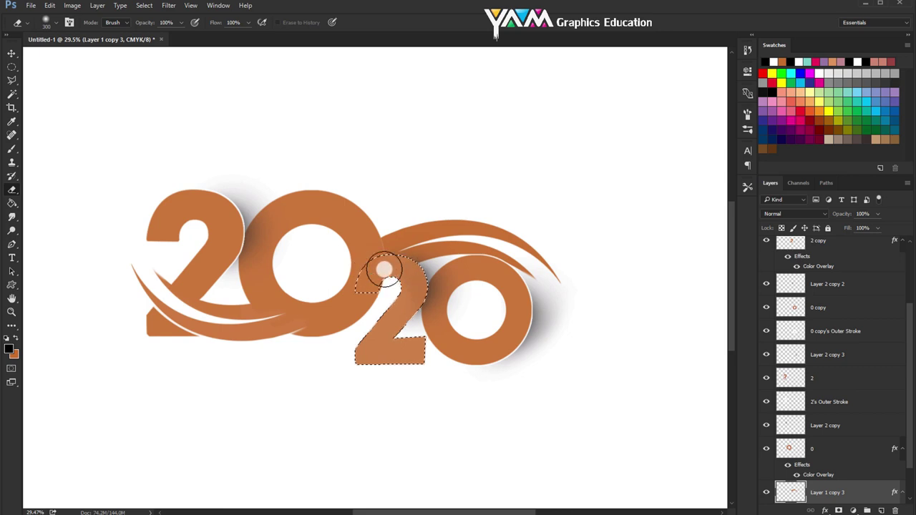
{"action": "key", "text": "ctrl+d"}
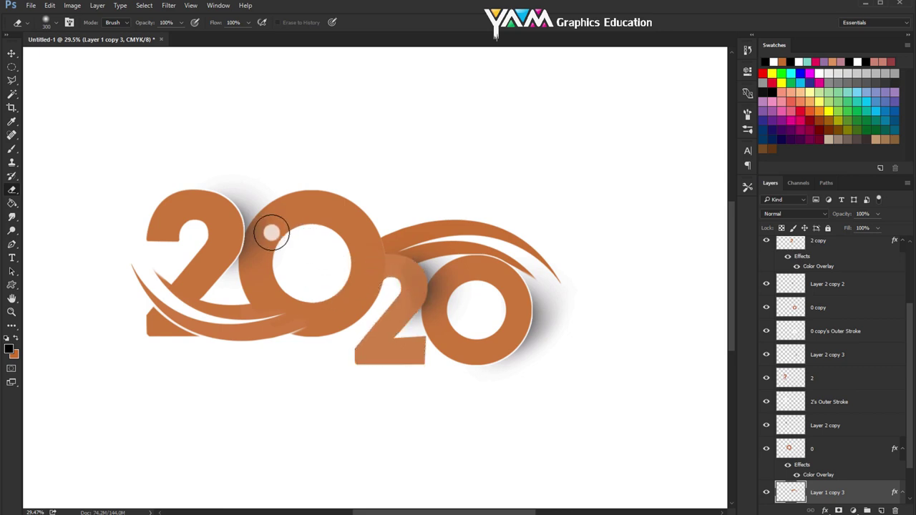
{"action": "scroll", "coordinate": [290, 259], "scroll_direction": "up", "scroll_amount": 1}
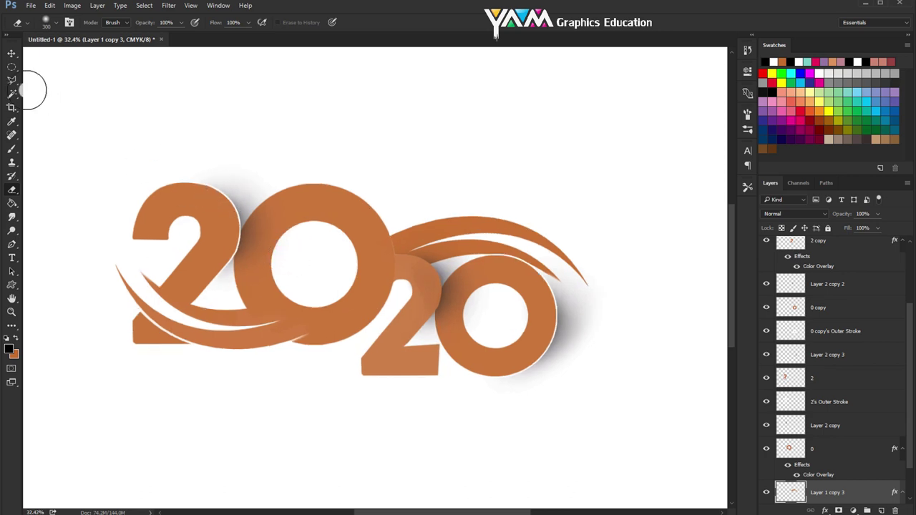
- Select Layer 2 copy 2 under the middle 2 and toggle its visibility to check the shading
{"action": "left_click", "coordinate": [11, 54]}
{"action": "right_click", "coordinate": [436, 287]}
{"action": "left_click", "coordinate": [461, 302]}
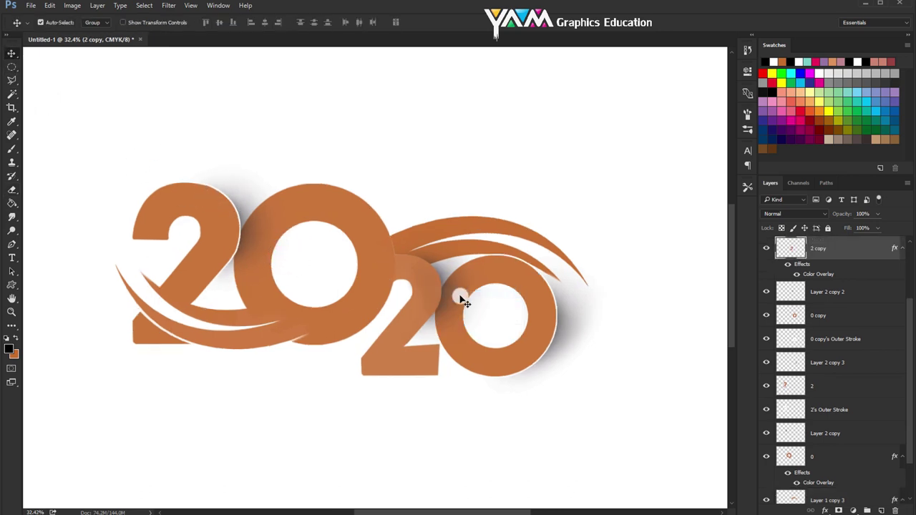
{"action": "right_click", "coordinate": [441, 276]}
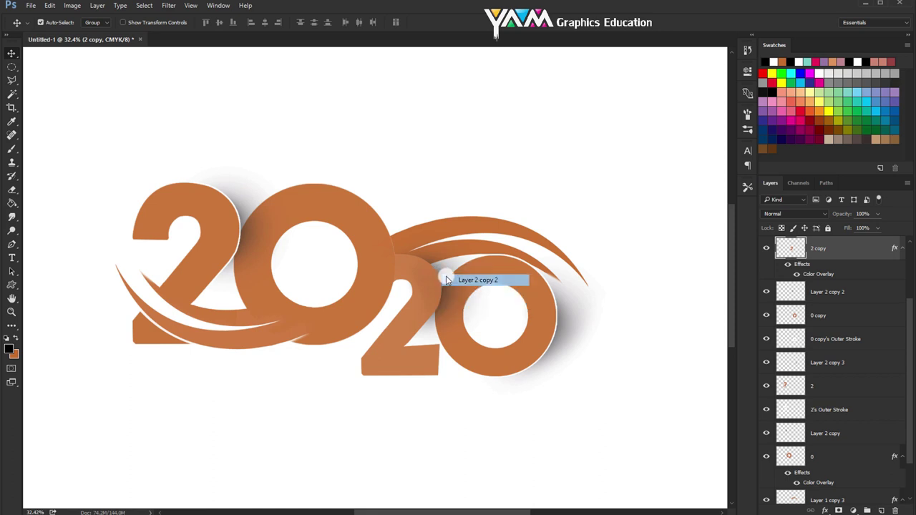
{"action": "left_click", "coordinate": [451, 277]}
{"action": "left_click", "coordinate": [766, 291]}
{"action": "left_click", "coordinate": [766, 291]}
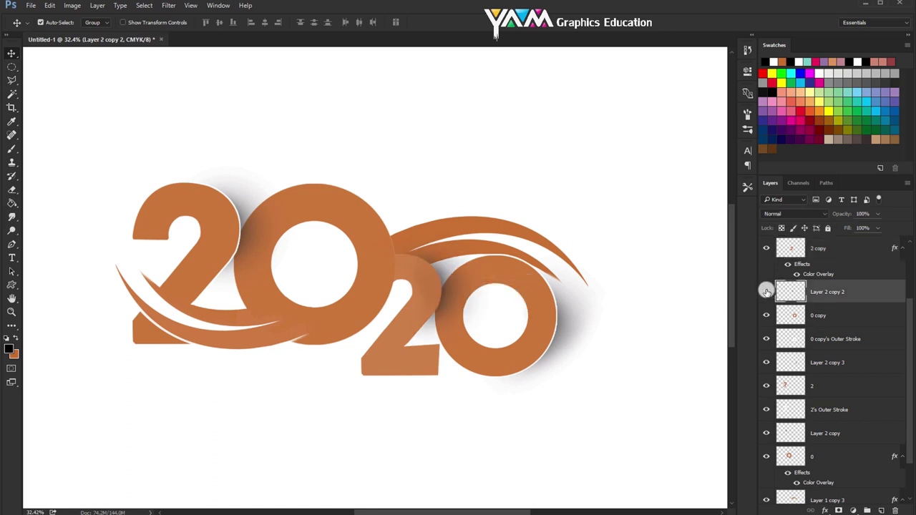
{"action": "left_click", "coordinate": [766, 292]}
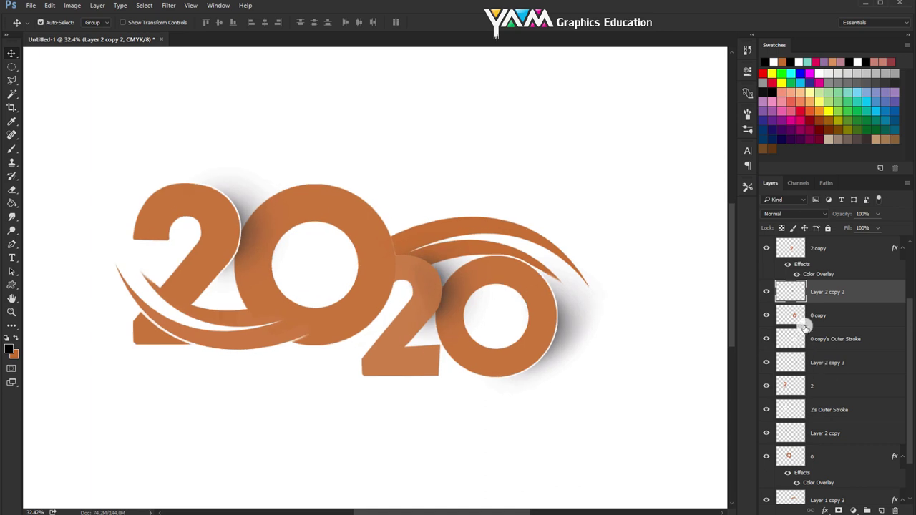
- Erase the 0 copy Outer Stroke's white spot where the upper swoosh crosses it
{"action": "left_click", "coordinate": [767, 338]}
{"action": "left_click", "coordinate": [813, 340]}
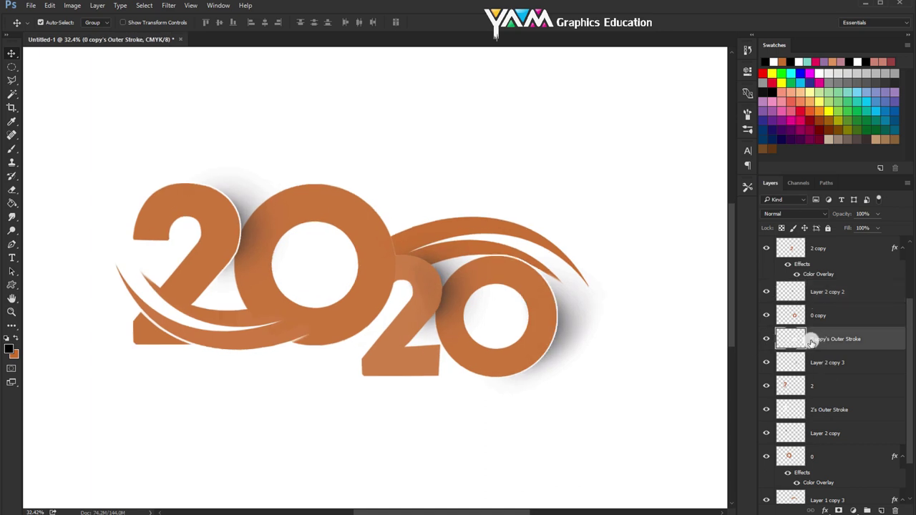
{"action": "left_click", "coordinate": [12, 190]}
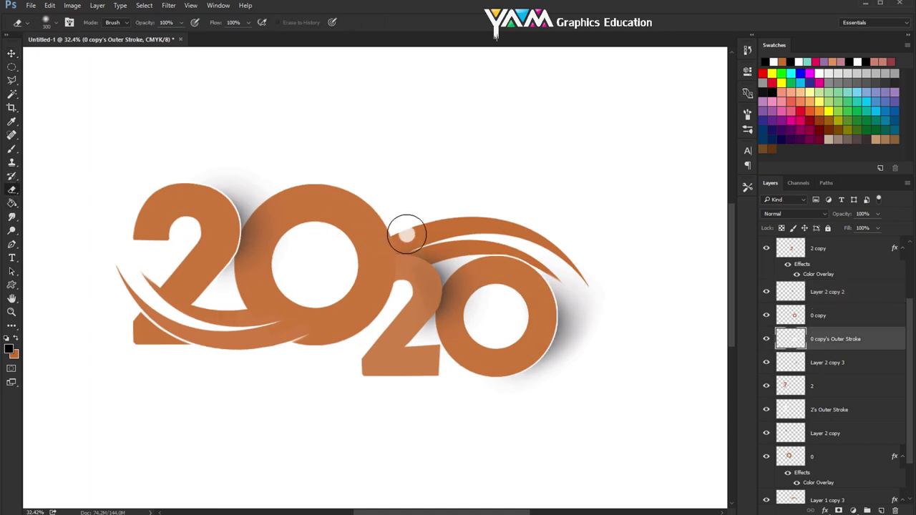
{"action": "left_click_drag", "start_coordinate": [520, 237], "coordinate": [556, 236]}
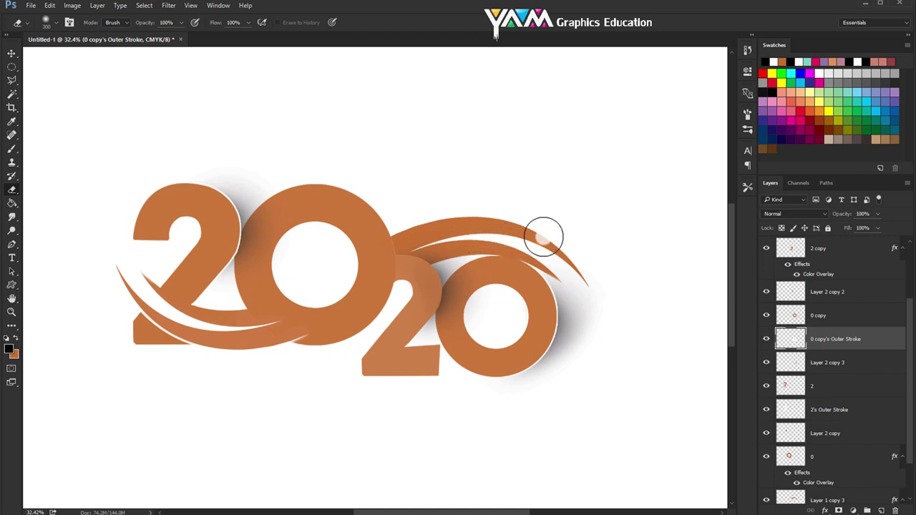
- Pick the 2 copy layer from the canvas context menu with the Move tool
{"action": "left_click", "coordinate": [11, 54]}
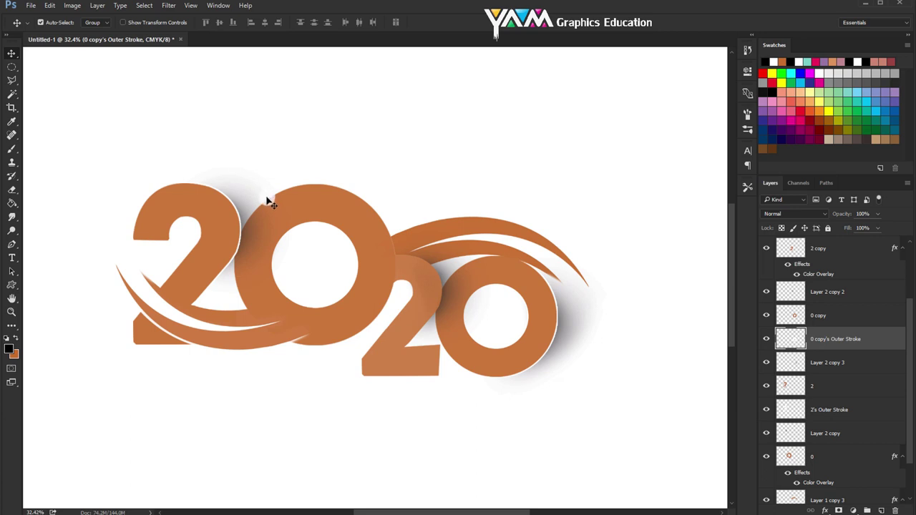
{"action": "right_click", "coordinate": [421, 312]}
{"action": "left_click", "coordinate": [444, 321]}
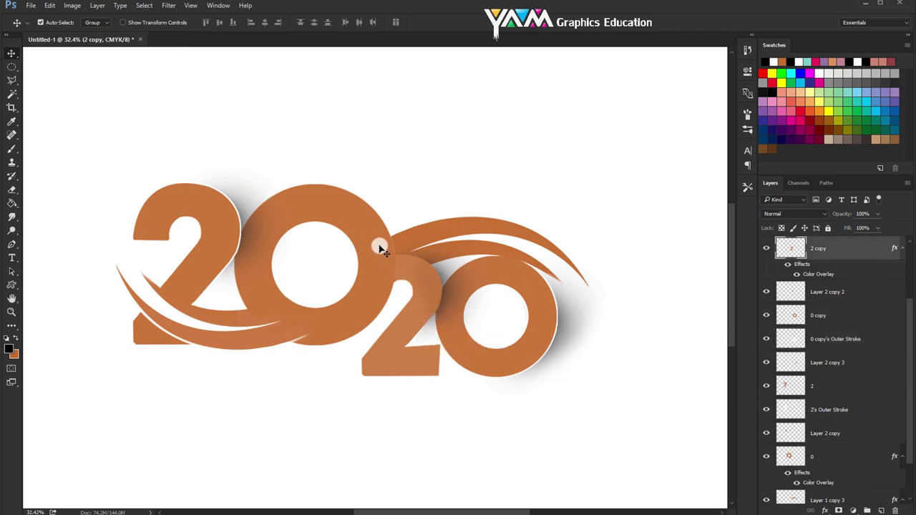
- Load the first 0's shape as a selection and erase the 2 copy overlap on its right edge
{"action": "right_click", "coordinate": [328, 206]}
{"action": "left_click", "coordinate": [345, 212]}
{"action": "left_click", "coordinate": [792, 462], "text": "ctrl"}
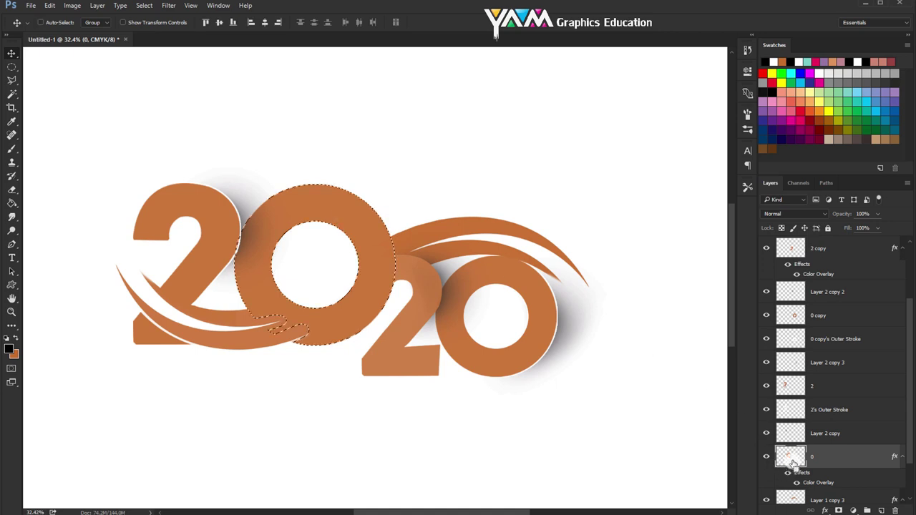
{"action": "right_click", "coordinate": [397, 363]}
{"action": "left_click", "coordinate": [412, 364]}
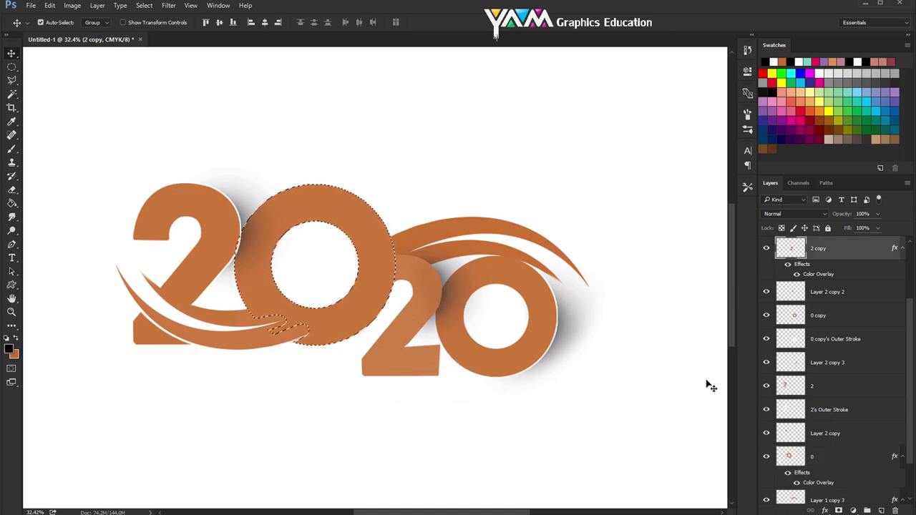
{"action": "left_click", "coordinate": [11, 190]}
{"action": "left_click_drag", "start_coordinate": [352, 243], "coordinate": [373, 278]}
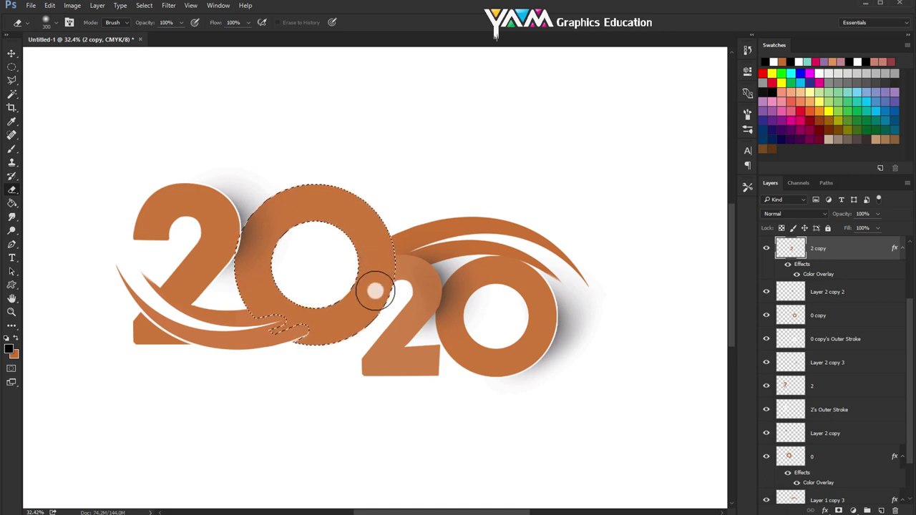
{"action": "left_click_drag", "start_coordinate": [373, 279], "coordinate": [253, 200]}
{"action": "key", "text": "ctrl+d"}
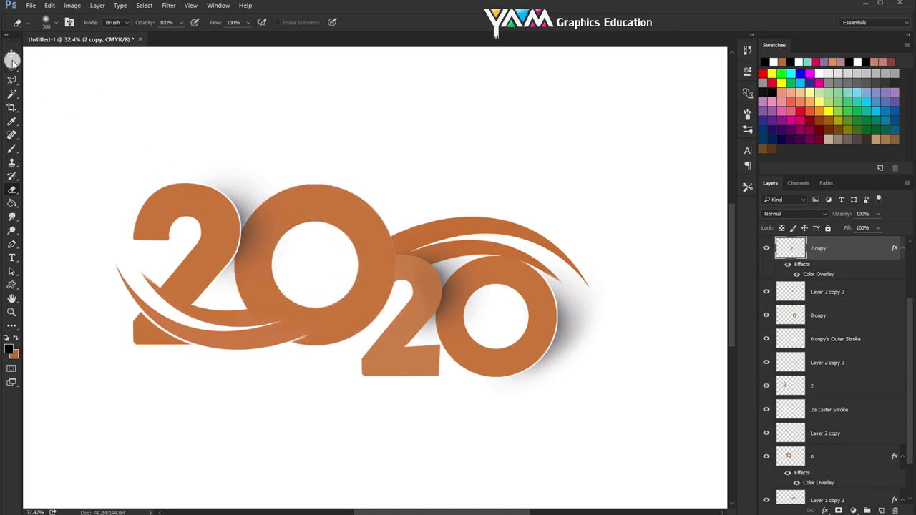
- Reselect the 2 copy layer under the second 2 with the Move tool
{"action": "left_click", "coordinate": [11, 54]}
{"action": "right_click", "coordinate": [399, 360]}
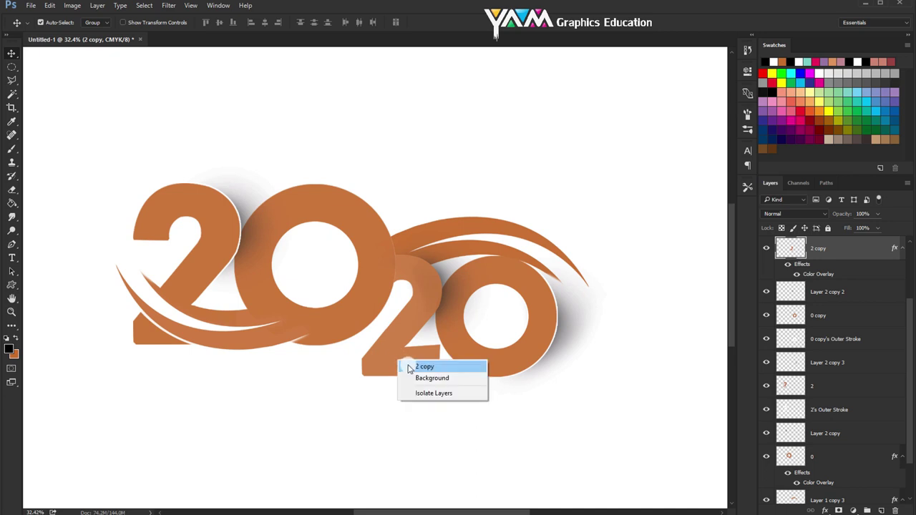
{"action": "left_click", "coordinate": [408, 367]}
- Change the 2 copy layer's Color Overlay colour to hex c76d2f
{"action": "left_click_drag", "start_coordinate": [807, 263], "coordinate": [829, 258]}
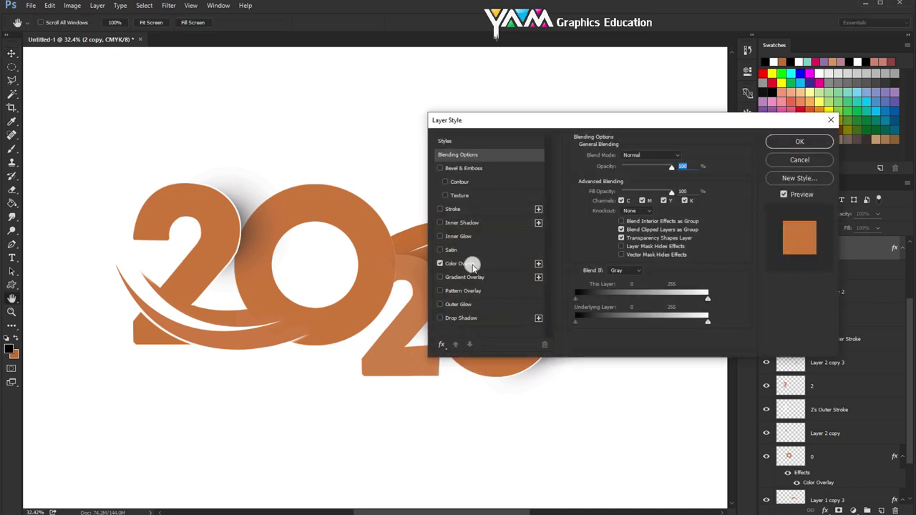
{"action": "left_click", "coordinate": [462, 264]}
{"action": "left_click", "coordinate": [685, 157]}
{"action": "left_click", "coordinate": [707, 439]}
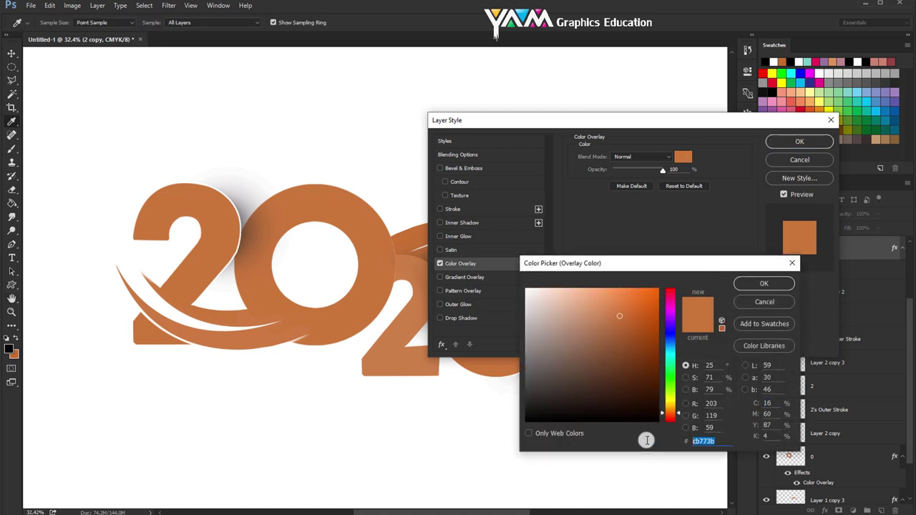
{"action": "type", "text": "c76d2f"}
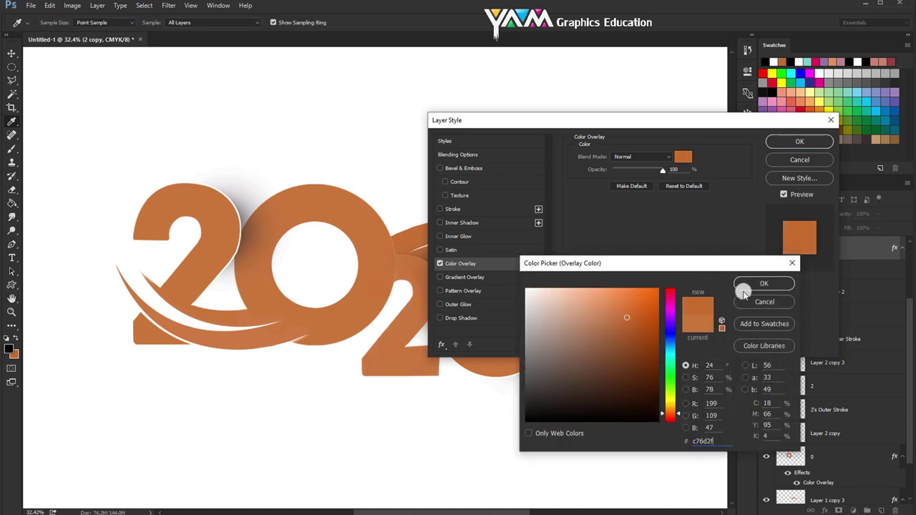
{"action": "left_click", "coordinate": [744, 283]}
{"action": "left_click", "coordinate": [779, 143]}
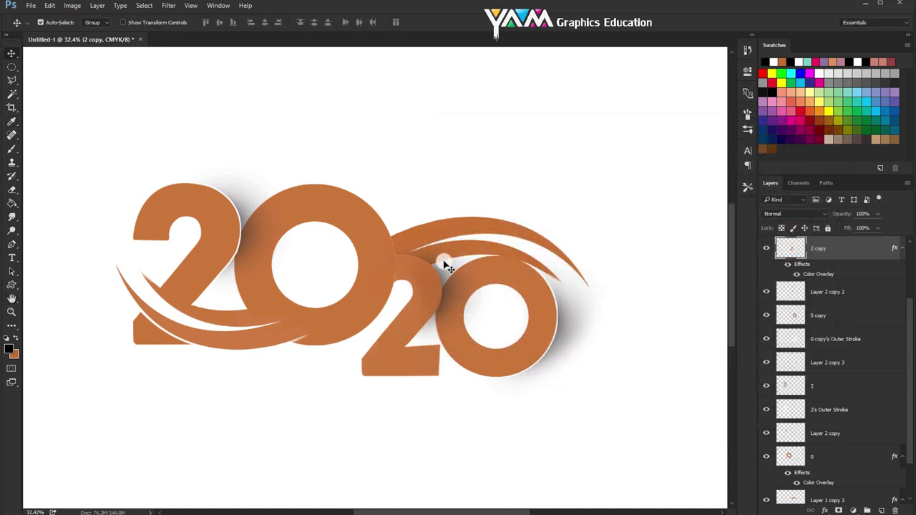
- Nudge the second 2 slightly down and right
{"action": "scroll", "coordinate": [444, 267], "scroll_direction": "down", "scroll_amount": 2}
{"action": "scroll", "coordinate": [440, 265], "scroll_direction": "up", "scroll_amount": 3}
{"action": "scroll", "coordinate": [401, 267], "scroll_direction": "up", "scroll_amount": 2}
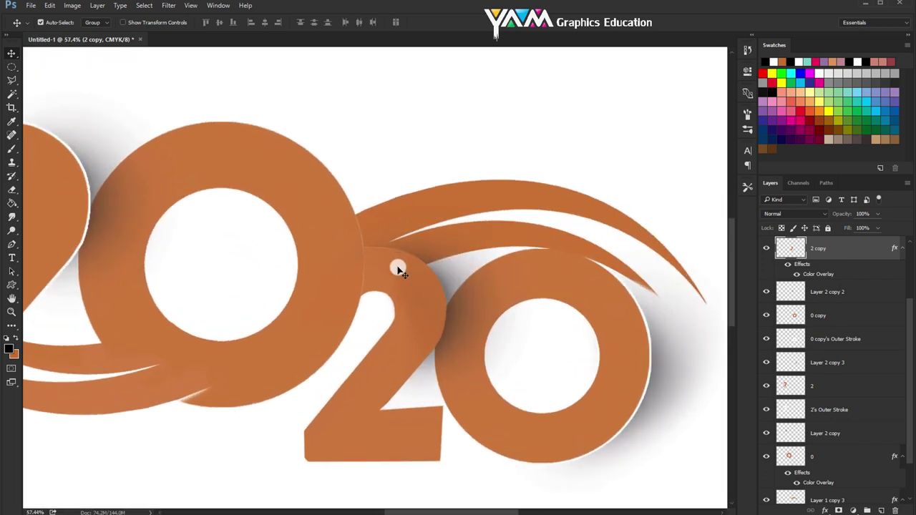
{"action": "scroll", "coordinate": [397, 268], "scroll_direction": "down", "scroll_amount": 1}
{"action": "scroll", "coordinate": [395, 267], "scroll_direction": "down", "scroll_amount": 1}
{"action": "scroll", "coordinate": [403, 272], "scroll_direction": "down", "scroll_amount": 1}
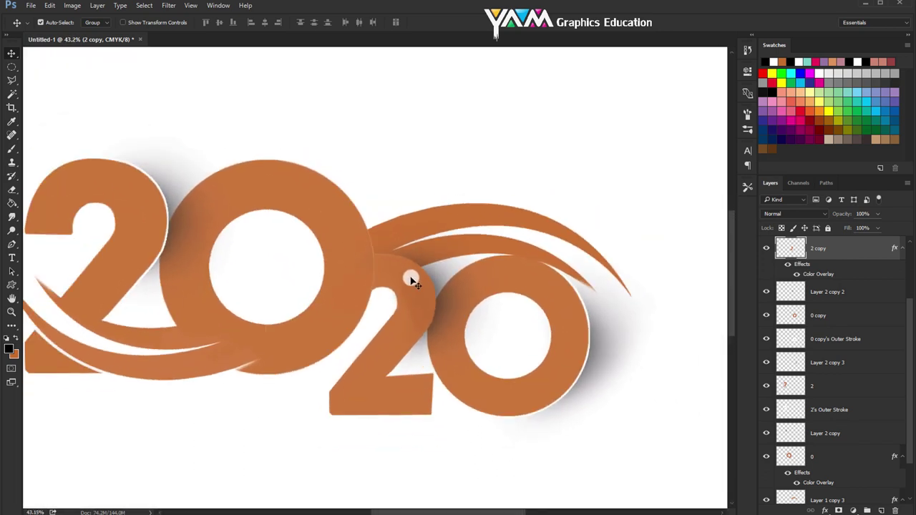
{"action": "scroll", "coordinate": [432, 301], "scroll_direction": "down", "scroll_amount": 1}
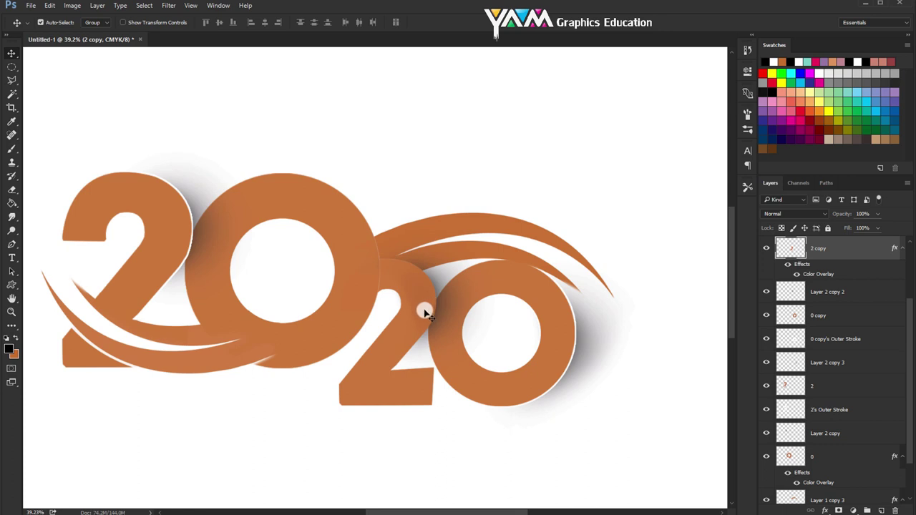
{"action": "left_click_drag", "start_coordinate": [371, 370], "coordinate": [380, 379]}
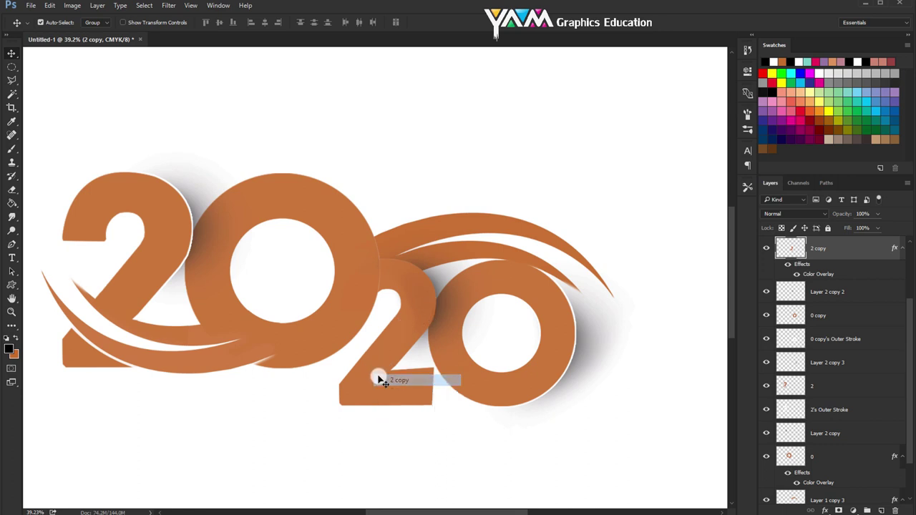
- Lower Layer 2 copy 2's opacity to about 65% to soften the middle 2's shading
{"action": "left_click", "coordinate": [409, 232]}
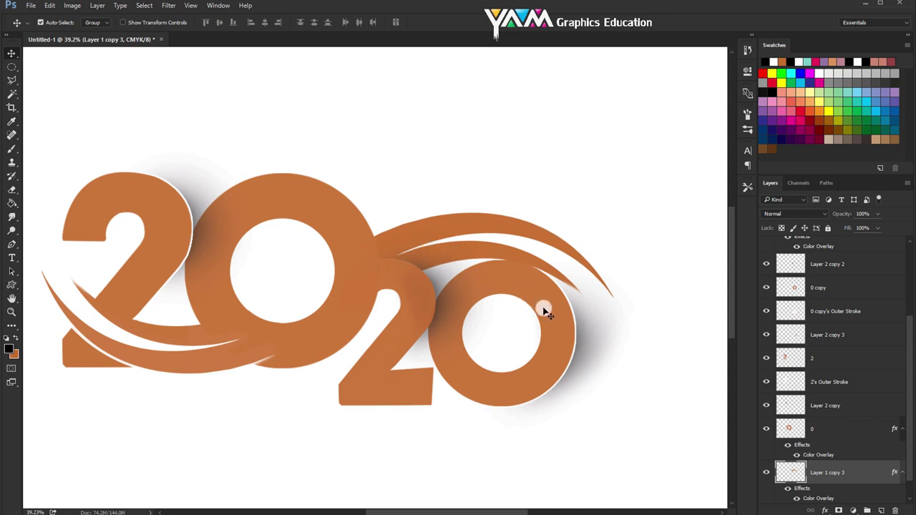
{"action": "scroll", "coordinate": [544, 307], "scroll_direction": "down", "scroll_amount": 1}
{"action": "scroll", "coordinate": [536, 304], "scroll_direction": "down", "scroll_amount": 1}
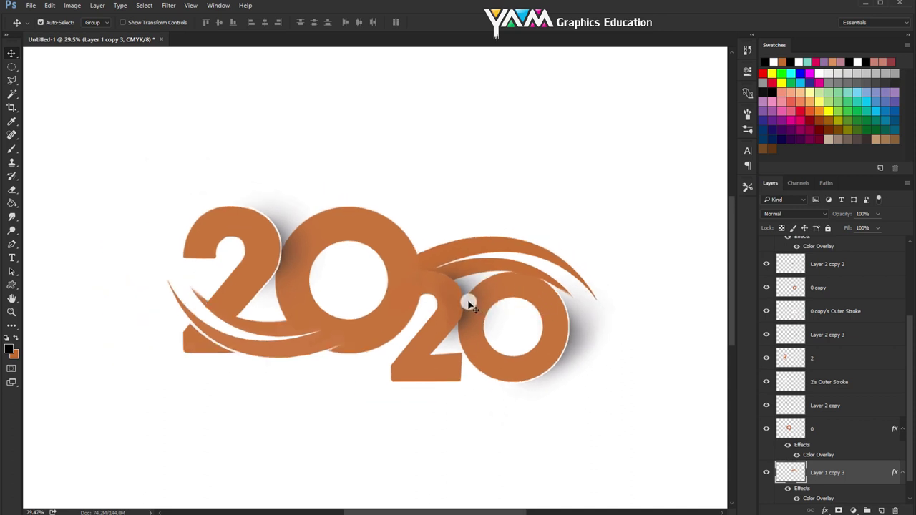
{"action": "left_click", "coordinate": [466, 305]}
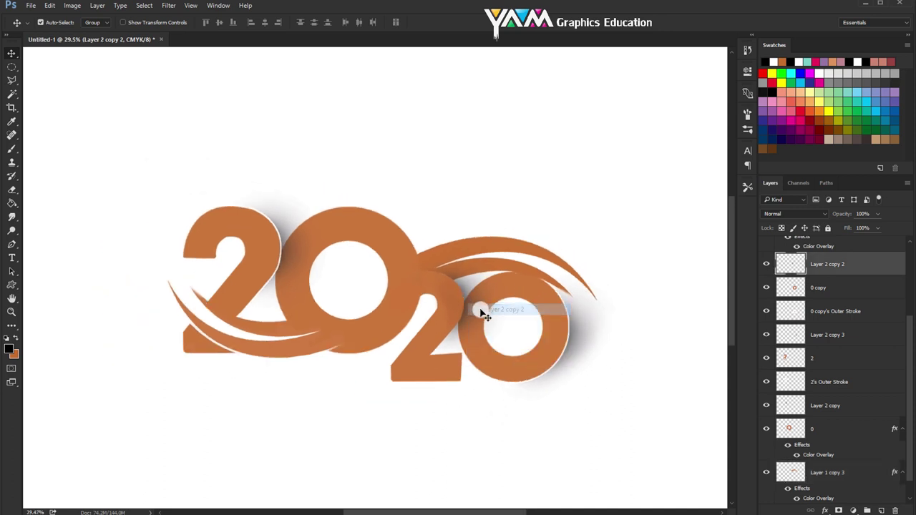
{"action": "left_click", "coordinate": [877, 213]}
{"action": "left_click_drag", "start_coordinate": [861, 228], "coordinate": [860, 228]}
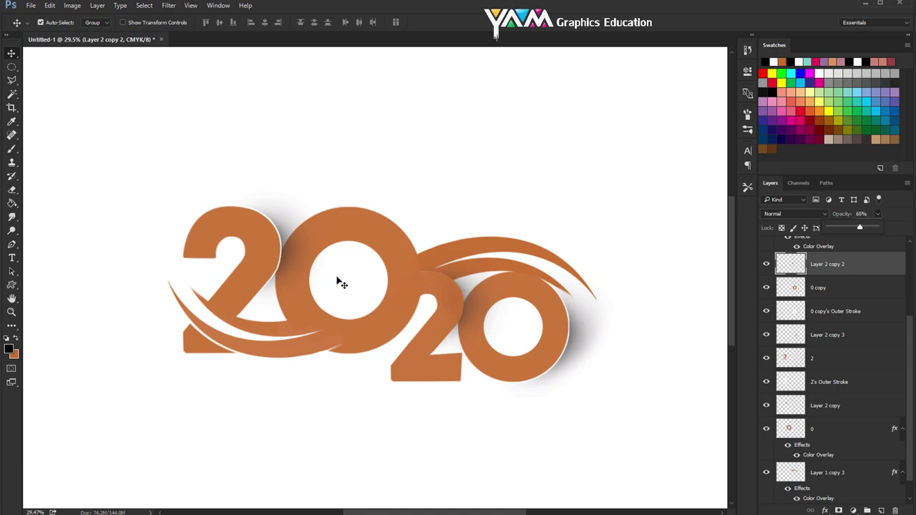
{"action": "scroll", "coordinate": [303, 286], "scroll_direction": "down", "scroll_amount": 1}
{"action": "scroll", "coordinate": [299, 303], "scroll_direction": "down", "scroll_amount": 1}
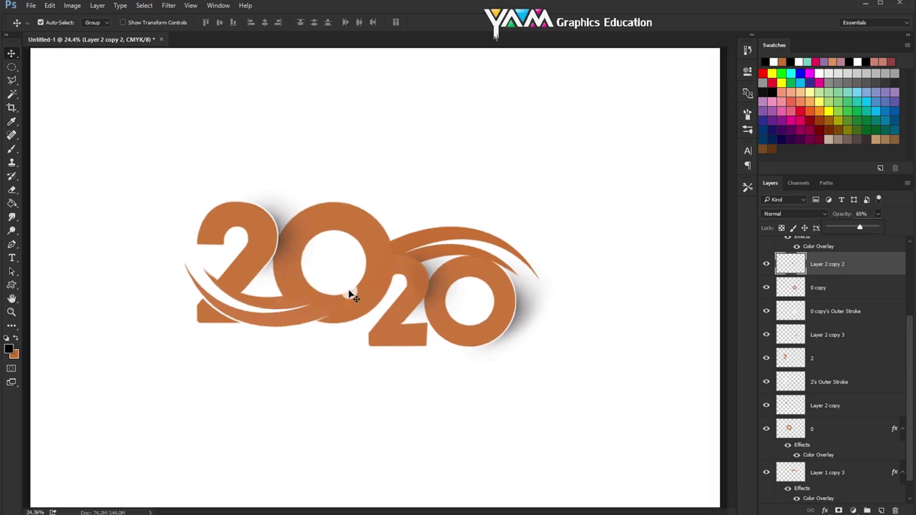
{"action": "scroll", "coordinate": [818, 336], "scroll_direction": "up", "scroll_amount": 3}
{"action": "left_click", "coordinate": [830, 250]}
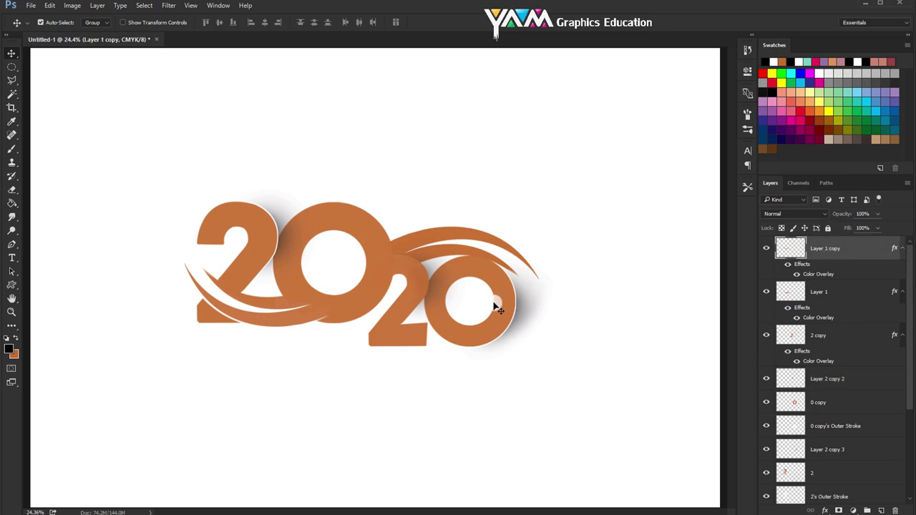
- Add orange 'HAPPY NEW YEAR' text below the 2020 artwork
{"action": "left_click", "coordinate": [12, 257]}
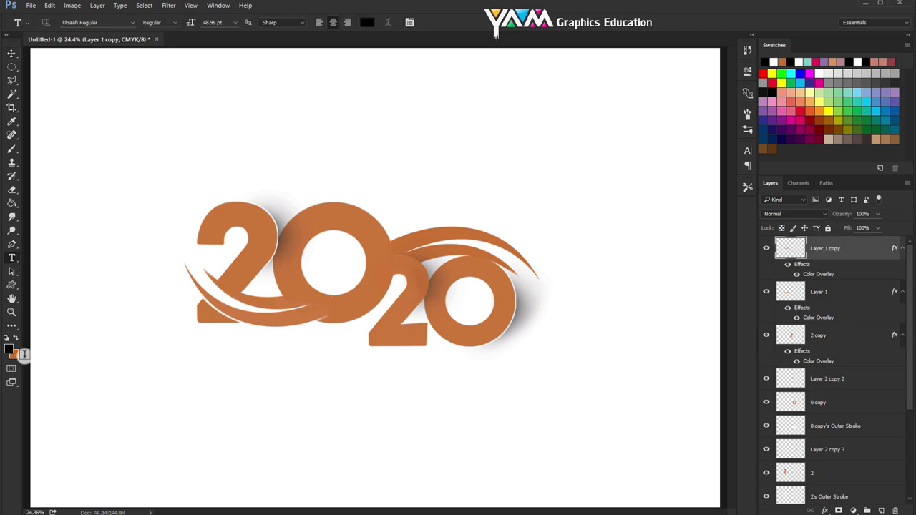
{"action": "left_click", "coordinate": [16, 338]}
{"action": "left_click", "coordinate": [191, 372]}
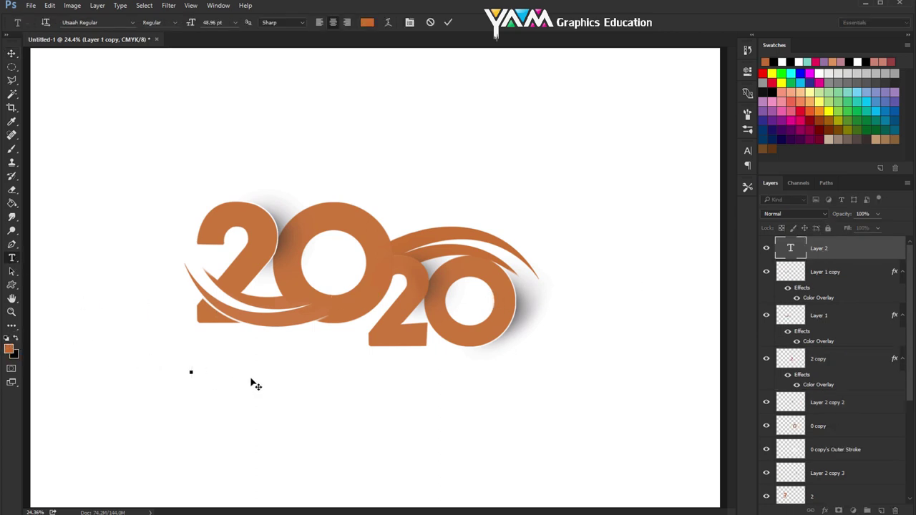
{"action": "type", "text": "HAPPY NE"}
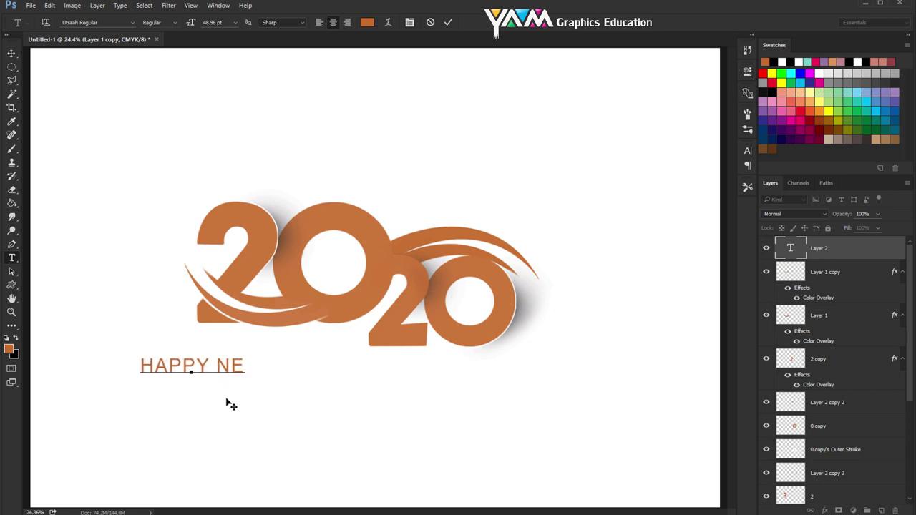
{"action": "type", "text": "W YEAR"}
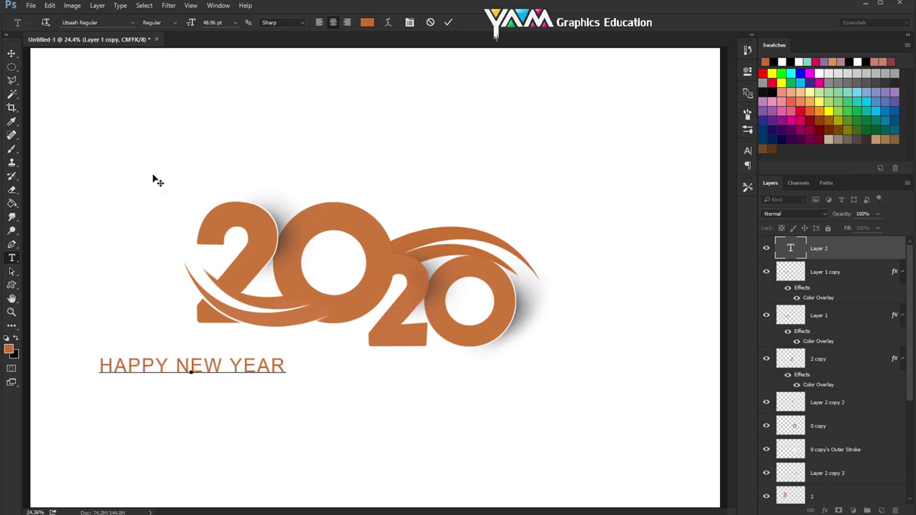
{"action": "key", "text": "ctrl+Return"}
- Move the HAPPY NEW YEAR text up under the numerals and scale it down slightly
{"action": "key", "text": "v"}
{"action": "scroll", "coordinate": [215, 196], "scroll_direction": "down", "scroll_amount": 1}
{"action": "key", "text": "ctrl+t"}
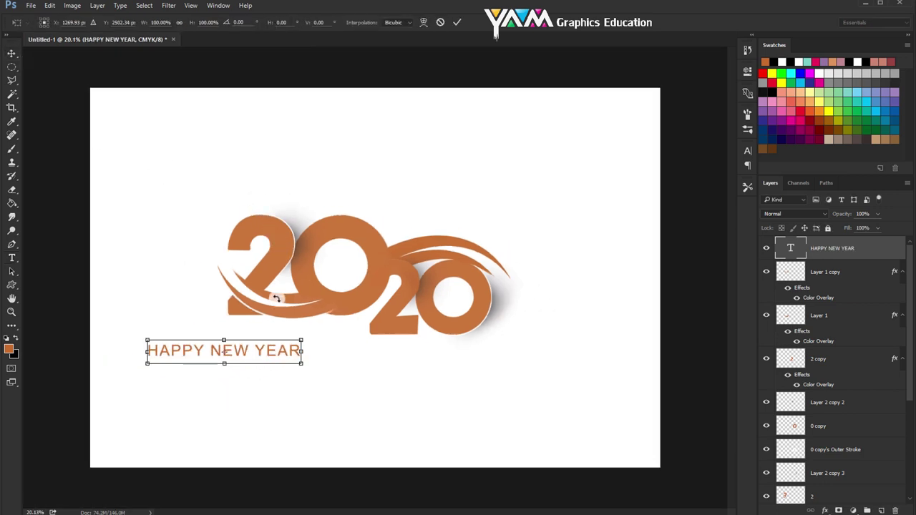
{"action": "left_click_drag", "start_coordinate": [242, 349], "coordinate": [314, 325]}
{"action": "left_click_drag", "start_coordinate": [217, 336], "coordinate": [226, 341]}
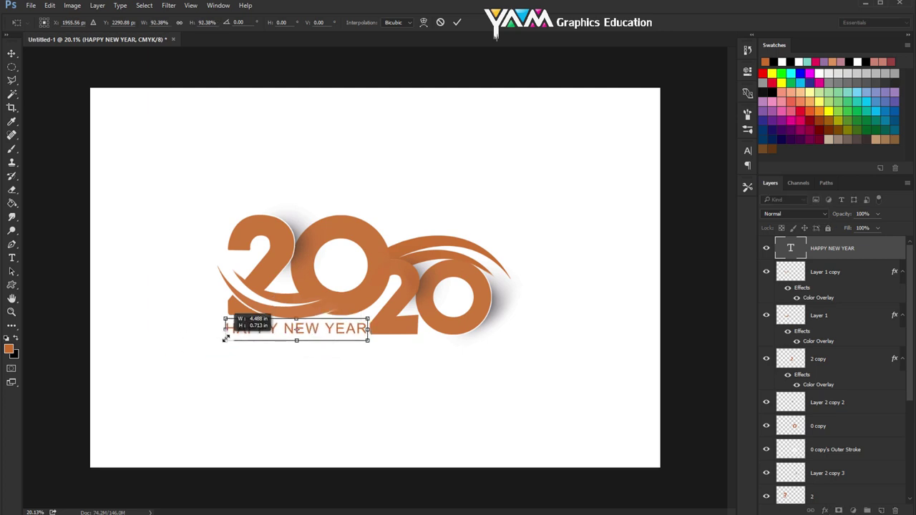
{"action": "key", "text": "Return"}
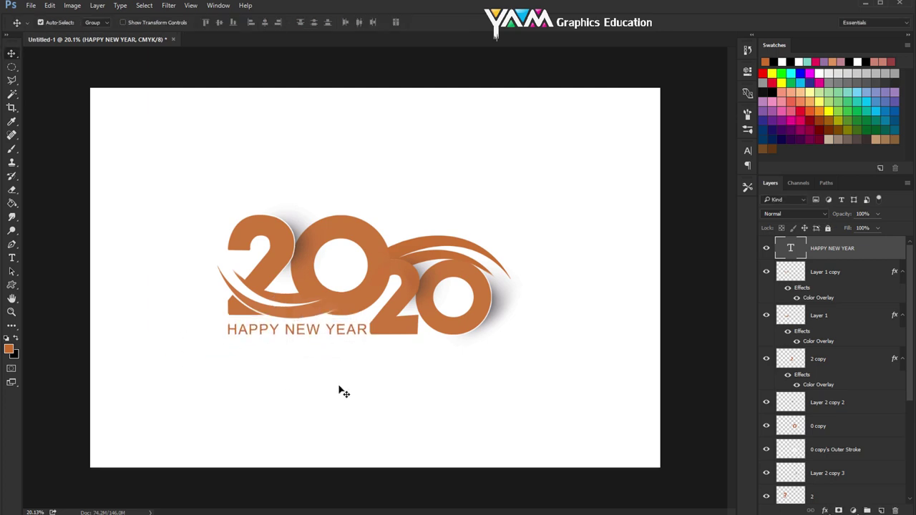
- Select all artwork layers from HAPPY NEW YEAR down and shift them slightly right and down
{"action": "scroll", "coordinate": [334, 290], "scroll_direction": "up", "scroll_amount": 2}
{"action": "scroll", "coordinate": [335, 289], "scroll_direction": "up", "scroll_amount": 1}
{"action": "scroll", "coordinate": [337, 290], "scroll_direction": "down", "scroll_amount": 1}
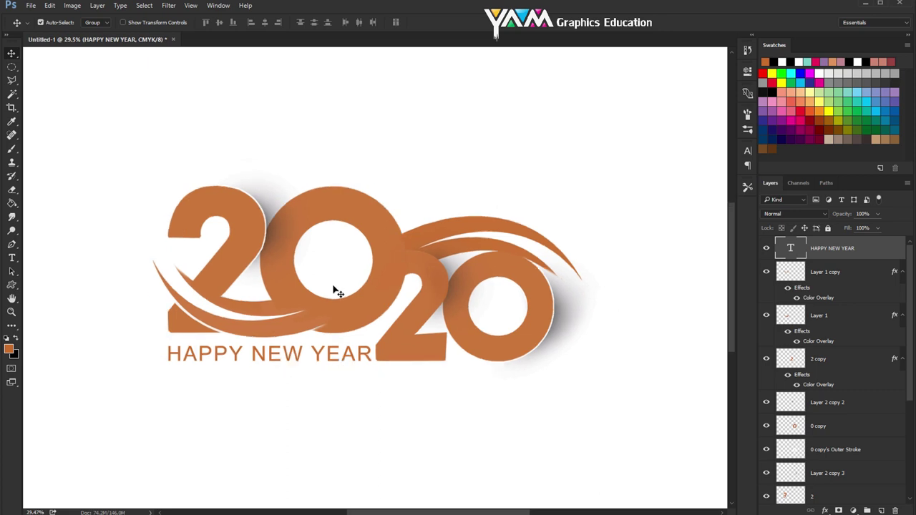
{"action": "scroll", "coordinate": [336, 289], "scroll_direction": "down", "scroll_amount": 1}
{"action": "scroll", "coordinate": [334, 290], "scroll_direction": "down", "scroll_amount": 1}
{"action": "scroll", "coordinate": [334, 289], "scroll_direction": "down", "scroll_amount": 1}
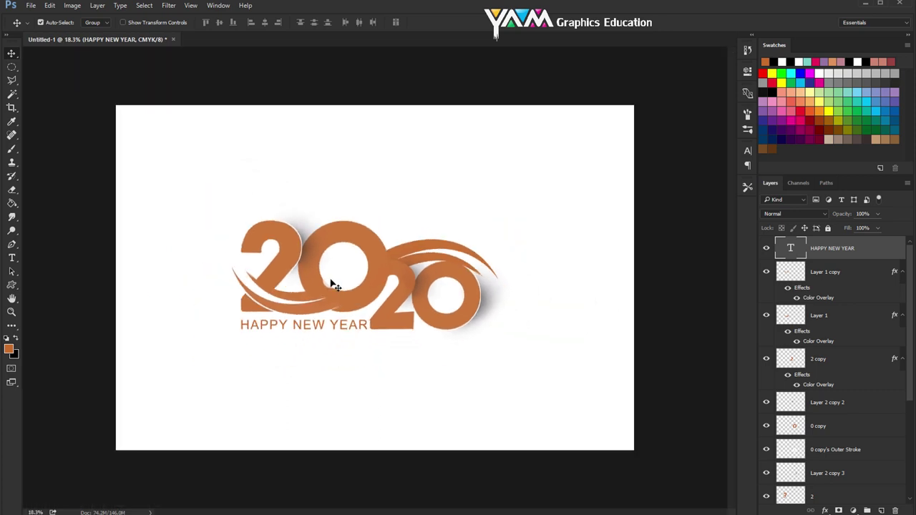
{"action": "scroll", "coordinate": [334, 284], "scroll_direction": "up", "scroll_amount": 1}
{"action": "scroll", "coordinate": [333, 285], "scroll_direction": "up", "scroll_amount": 1}
{"action": "scroll", "coordinate": [333, 284], "scroll_direction": "up", "scroll_amount": 1}
{"action": "scroll", "coordinate": [333, 285], "scroll_direction": "up", "scroll_amount": 1}
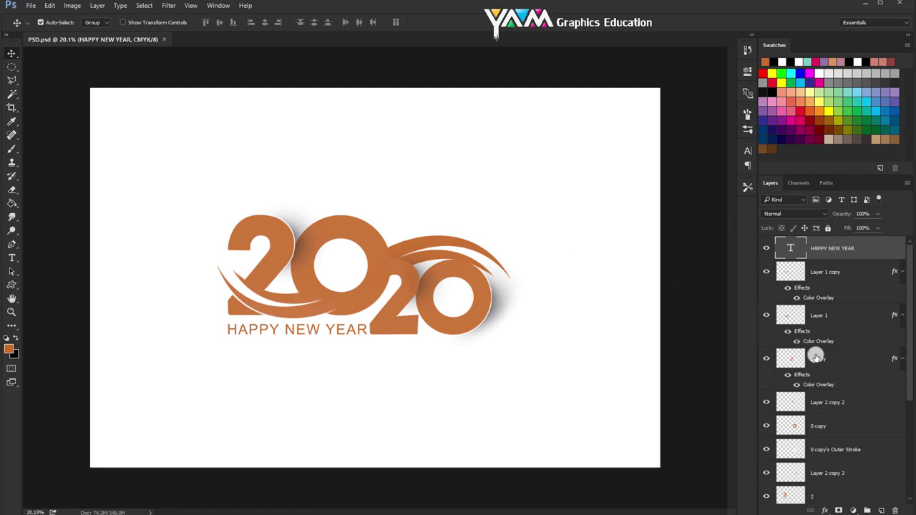
{"action": "scroll", "coordinate": [849, 388], "scroll_direction": "down", "scroll_amount": 3}
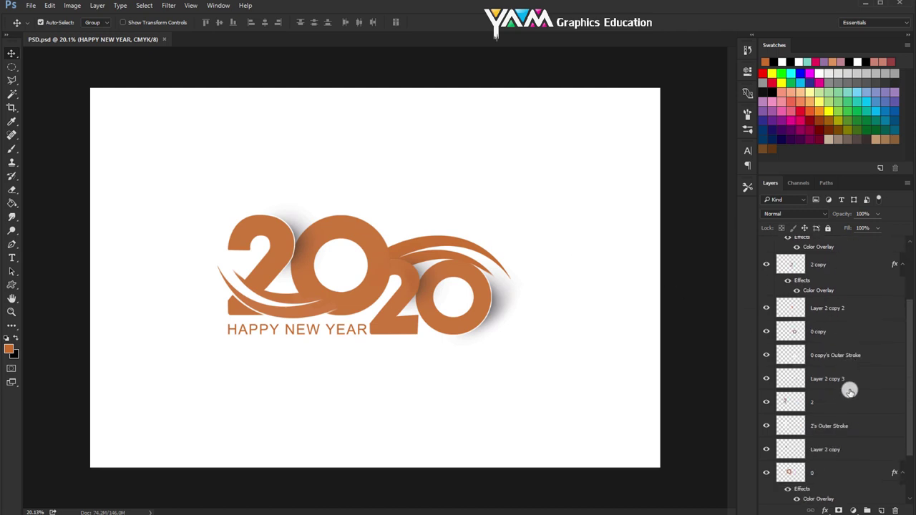
{"action": "scroll", "coordinate": [848, 389], "scroll_direction": "down", "scroll_amount": 3}
{"action": "left_click", "coordinate": [830, 449], "text": "shift"}
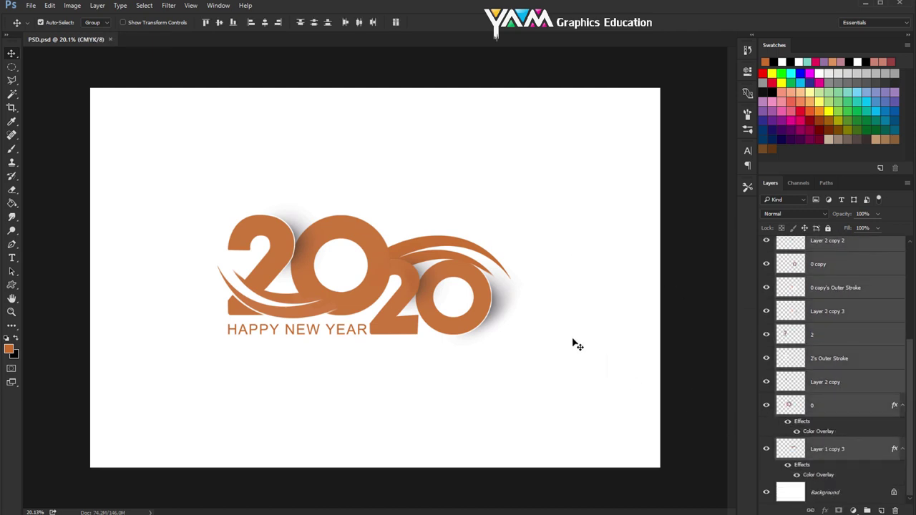
{"action": "key", "text": "ctrl+t"}
{"action": "mouse_move", "coordinate": [442, 265]}
{"action": "left_mouse_down"}
{"action": "mouse_move", "coordinate": [461, 262]}
{"action": "mouse_move", "coordinate": [456, 273]}
{"action": "left_mouse_up"}
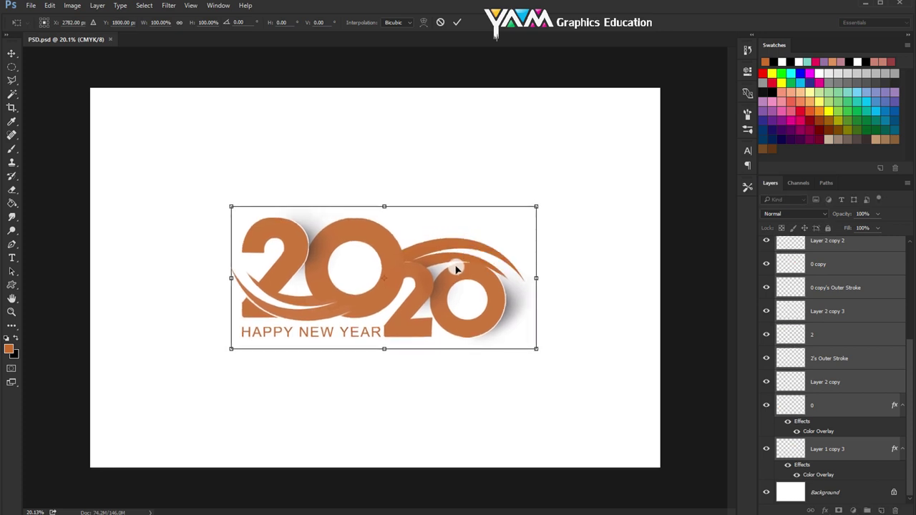
{"action": "left_click", "coordinate": [458, 22]}
- Make Layer 1 copy 3 the working layer via the canvas context menu
{"action": "scroll", "coordinate": [484, 229], "scroll_direction": "up", "scroll_amount": 1}
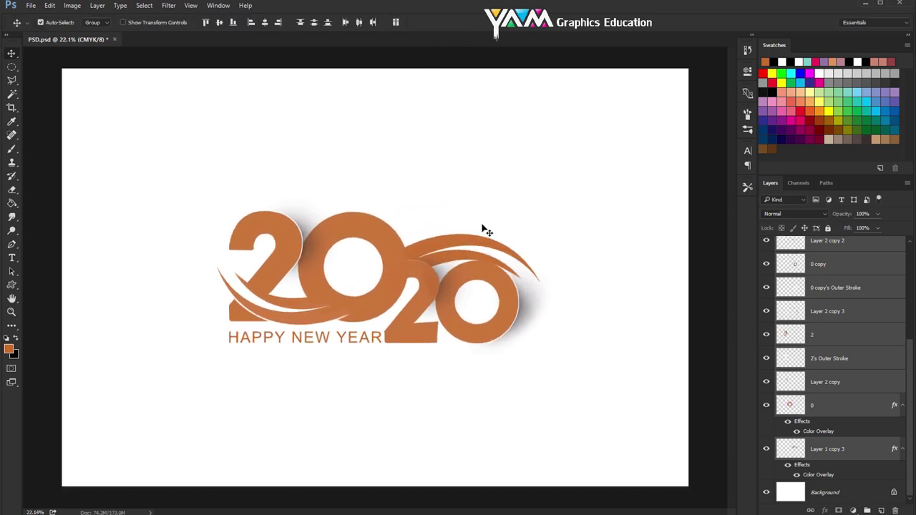
{"action": "scroll", "coordinate": [484, 229], "scroll_direction": "up", "scroll_amount": 1}
{"action": "scroll", "coordinate": [484, 229], "scroll_direction": "up", "scroll_amount": 1}
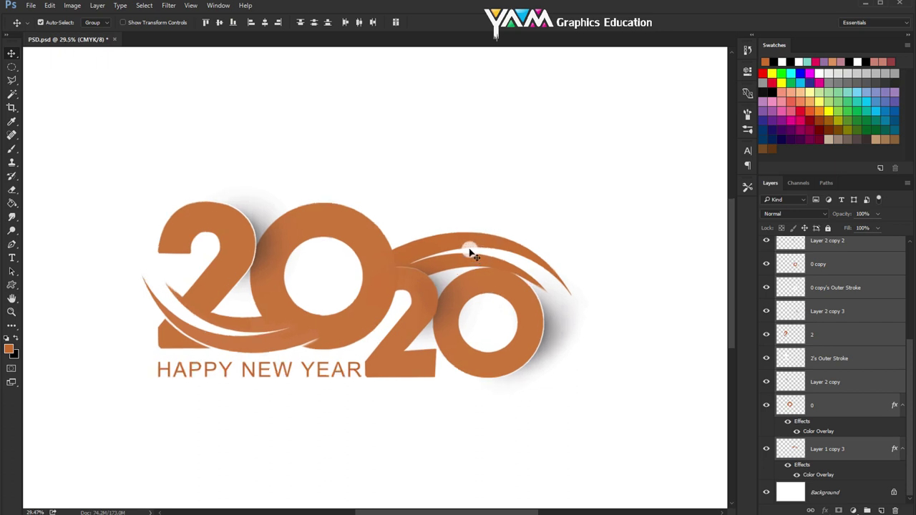
{"action": "right_click", "coordinate": [470, 252]}
{"action": "left_click", "coordinate": [477, 256]}
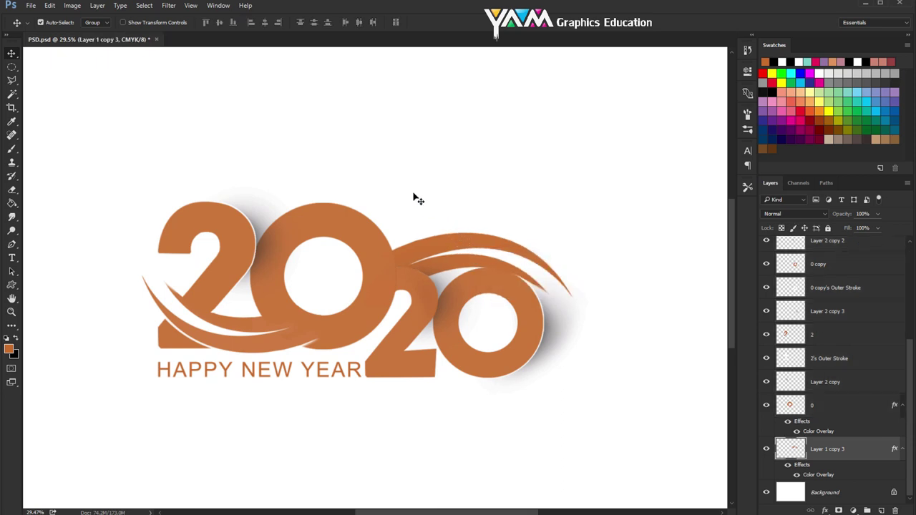
- Pick layer 0 from the layers listed under the first 0 of 2020
{"action": "scroll", "coordinate": [413, 199], "scroll_direction": "down", "scroll_amount": 1}
{"action": "scroll", "coordinate": [412, 199], "scroll_direction": "down", "scroll_amount": 1}
{"action": "scroll", "coordinate": [409, 200], "scroll_direction": "down", "scroll_amount": 1}
{"action": "scroll", "coordinate": [402, 202], "scroll_direction": "down", "scroll_amount": 1}
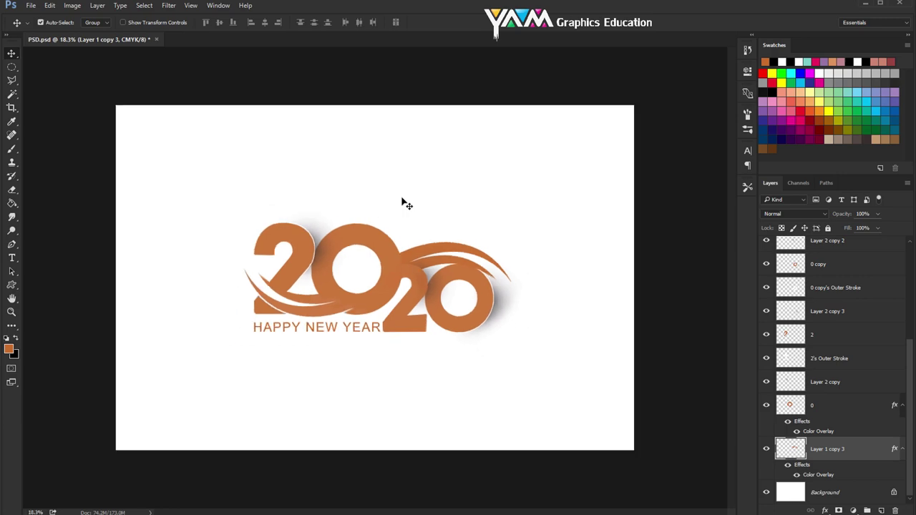
{"action": "scroll", "coordinate": [403, 204], "scroll_direction": "down", "scroll_amount": 1}
{"action": "scroll", "coordinate": [405, 208], "scroll_direction": "down", "scroll_amount": 1}
{"action": "scroll", "coordinate": [407, 209], "scroll_direction": "down", "scroll_amount": 1}
{"action": "scroll", "coordinate": [410, 215], "scroll_direction": "down", "scroll_amount": 1}
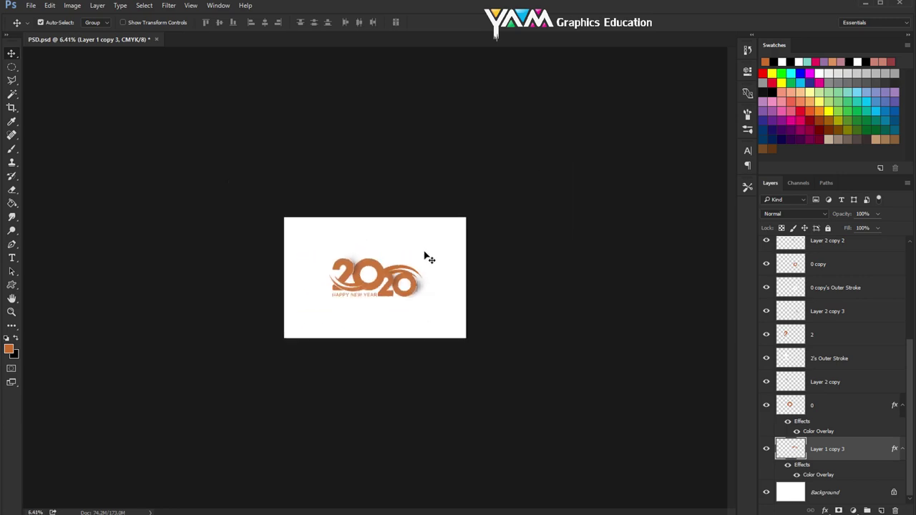
{"action": "scroll", "coordinate": [428, 258], "scroll_direction": "up", "scroll_amount": 1}
{"action": "scroll", "coordinate": [432, 261], "scroll_direction": "up", "scroll_amount": 2}
{"action": "scroll", "coordinate": [429, 262], "scroll_direction": "up", "scroll_amount": 1}
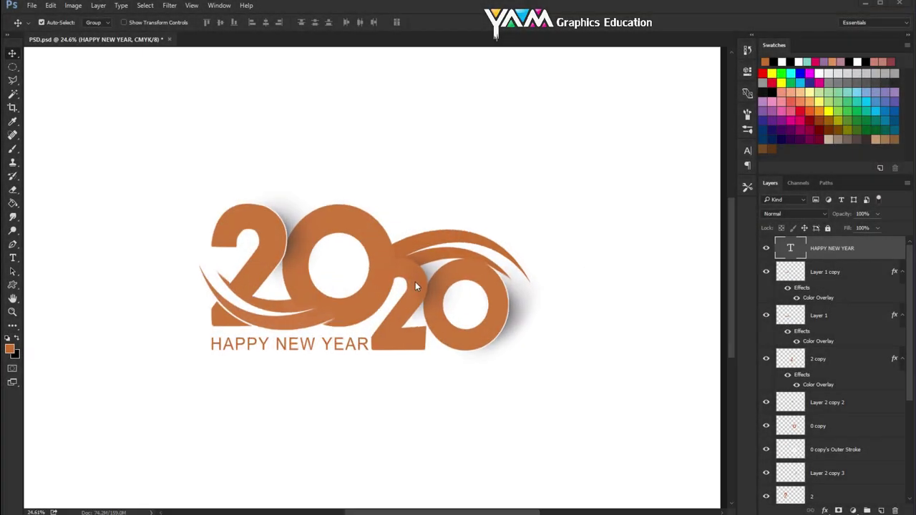
{"action": "scroll", "coordinate": [414, 282], "scroll_direction": "up", "scroll_amount": 2}
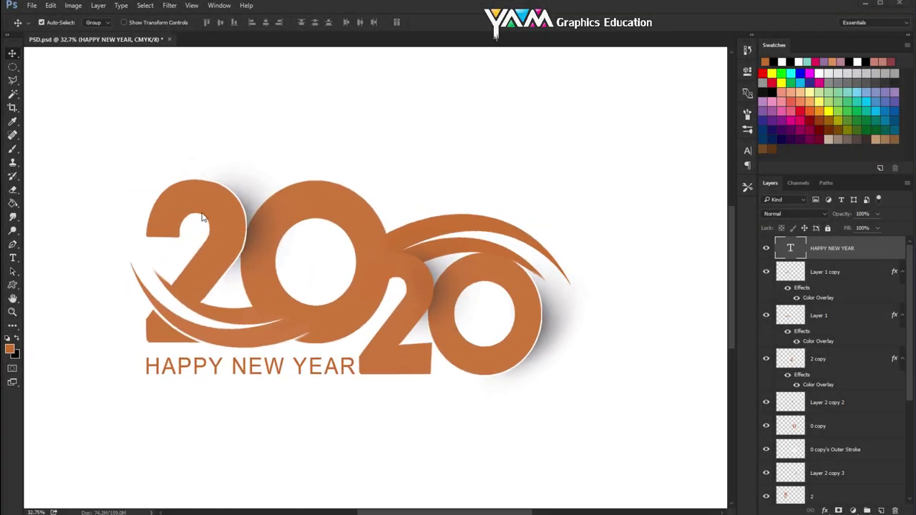
{"action": "scroll", "coordinate": [388, 211], "scroll_direction": "up", "scroll_amount": 1}
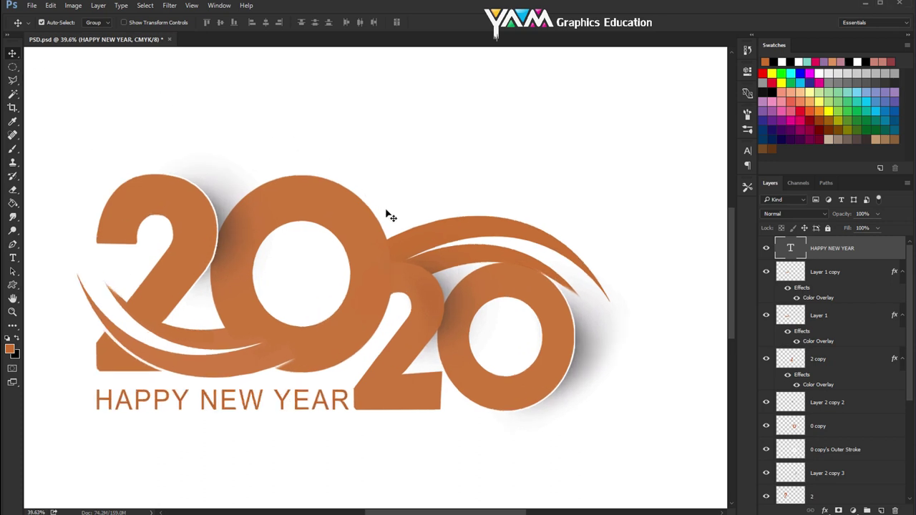
{"action": "scroll", "coordinate": [389, 219], "scroll_direction": "up", "scroll_amount": 1}
{"action": "scroll", "coordinate": [394, 225], "scroll_direction": "up", "scroll_amount": 1}
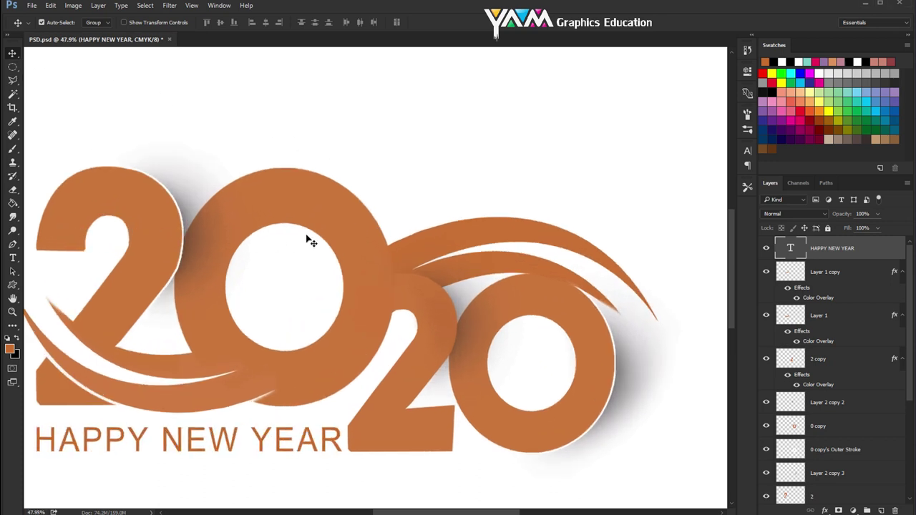
{"action": "right_click", "coordinate": [302, 204]}
{"action": "left_click", "coordinate": [318, 209]}
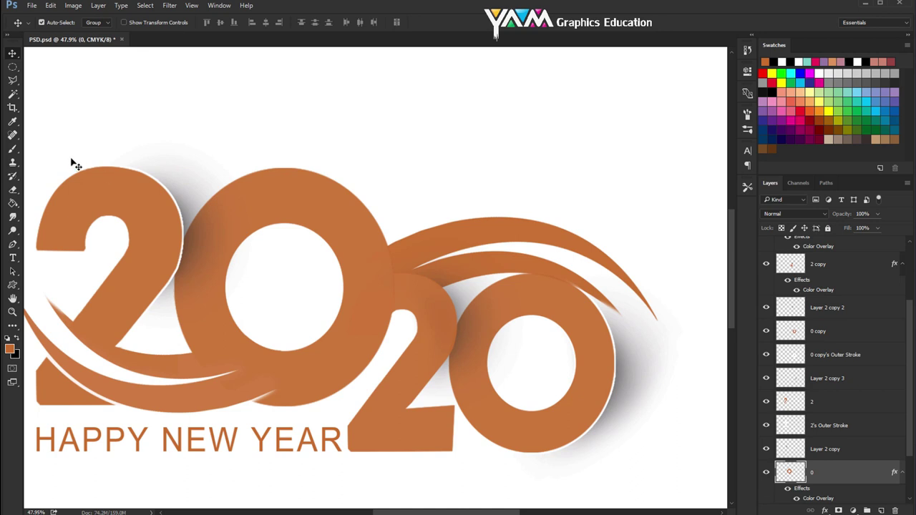
- Draw a curved Pen path along the upper swoosh's edge across the first 0
{"action": "left_click", "coordinate": [12, 245]}
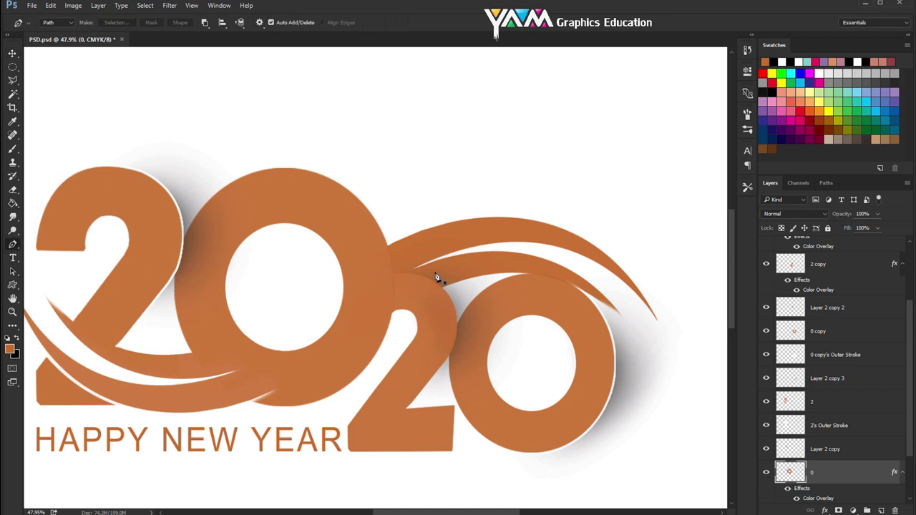
{"action": "scroll", "coordinate": [434, 240], "scroll_direction": "up", "scroll_amount": 1}
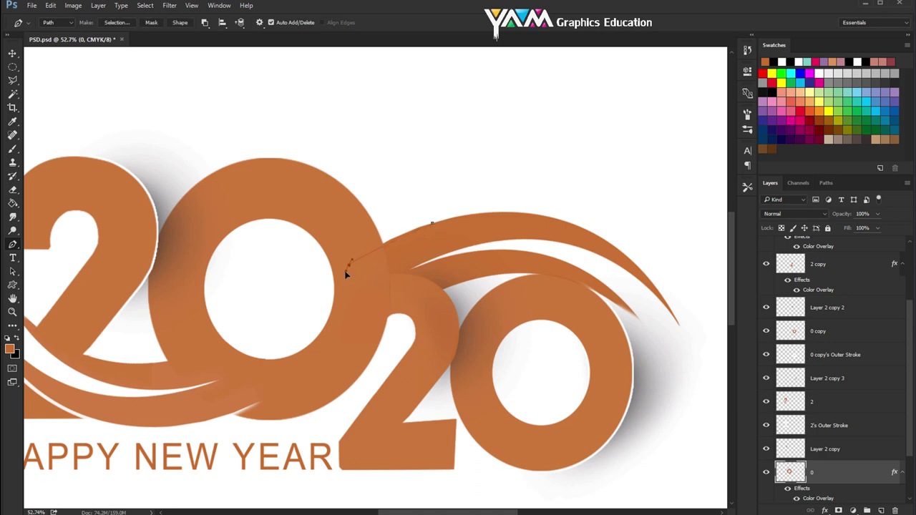
{"action": "left_click_drag", "start_coordinate": [345, 274], "coordinate": [314, 296]}
{"action": "left_click", "coordinate": [349, 267]}
{"action": "left_click_drag", "start_coordinate": [427, 216], "coordinate": [483, 198]}
{"action": "left_click", "coordinate": [432, 223]}
- Turn the pen path along the swoosh into a selection with default feather, testing and undoing a delete
{"action": "right_click", "coordinate": [325, 163]}
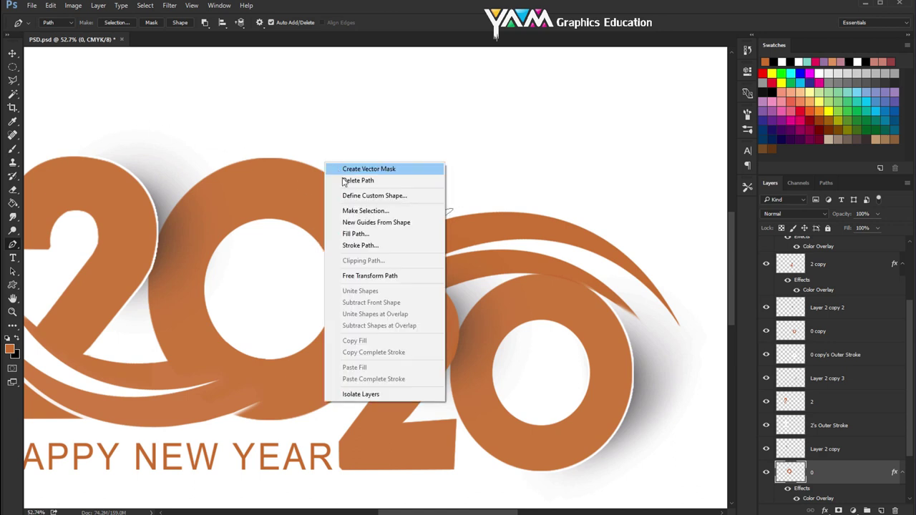
{"action": "left_click", "coordinate": [358, 210]}
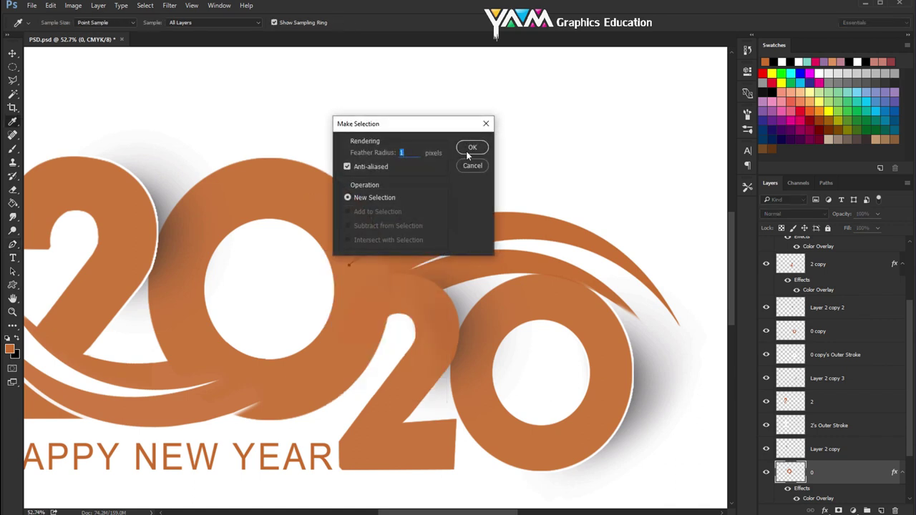
{"action": "left_click", "coordinate": [471, 149]}
{"action": "left_click", "coordinate": [13, 53]}
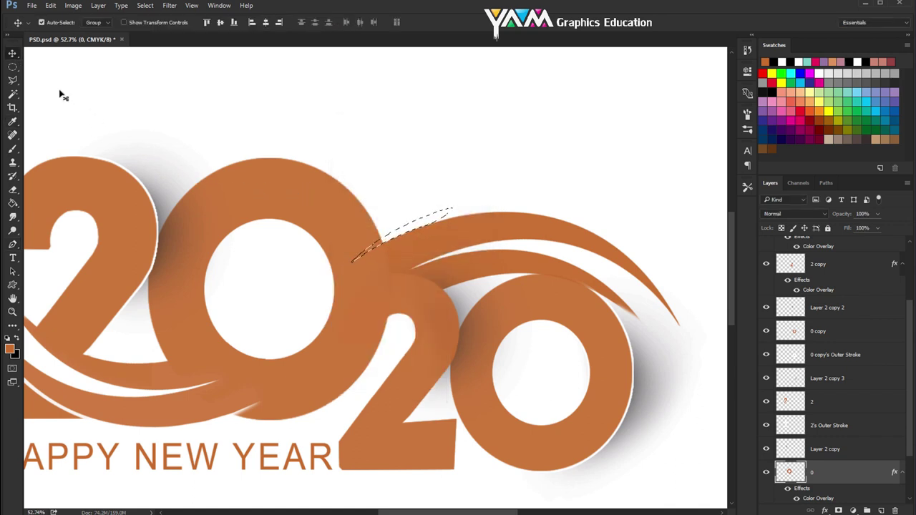
{"action": "key", "text": "Delete"}
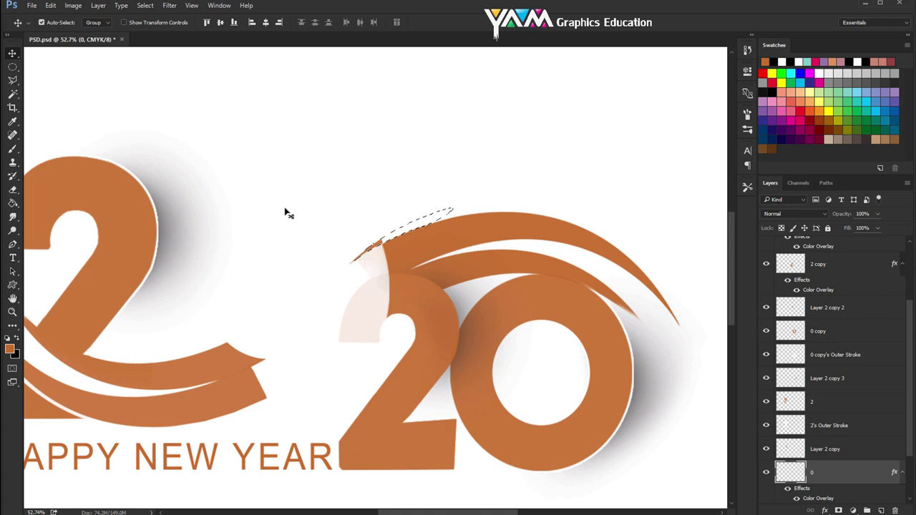
{"action": "key", "text": "ctrl+z"}
- Invert the selection and clear the selected area from layer 0
{"action": "left_click", "coordinate": [12, 81]}
{"action": "right_click", "coordinate": [317, 226]}
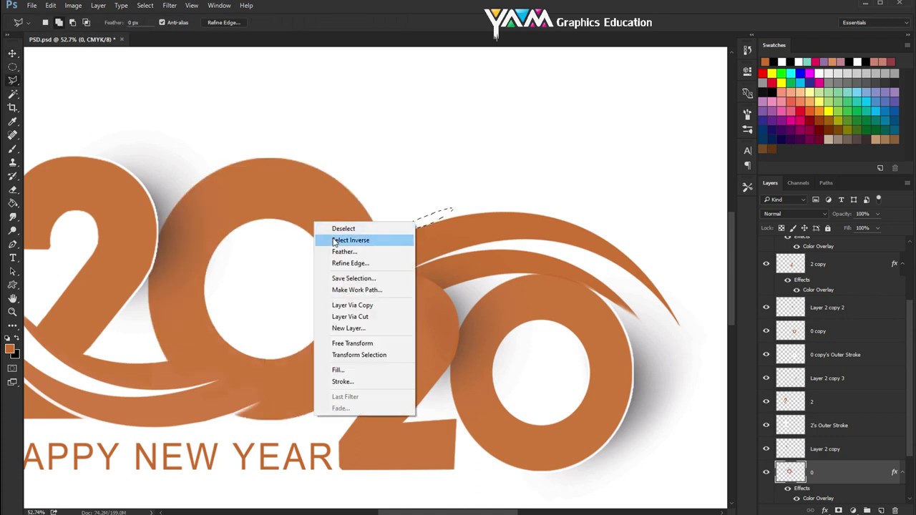
{"action": "left_click", "coordinate": [334, 241]}
{"action": "left_click", "coordinate": [12, 53]}
{"action": "right_click", "coordinate": [273, 203]}
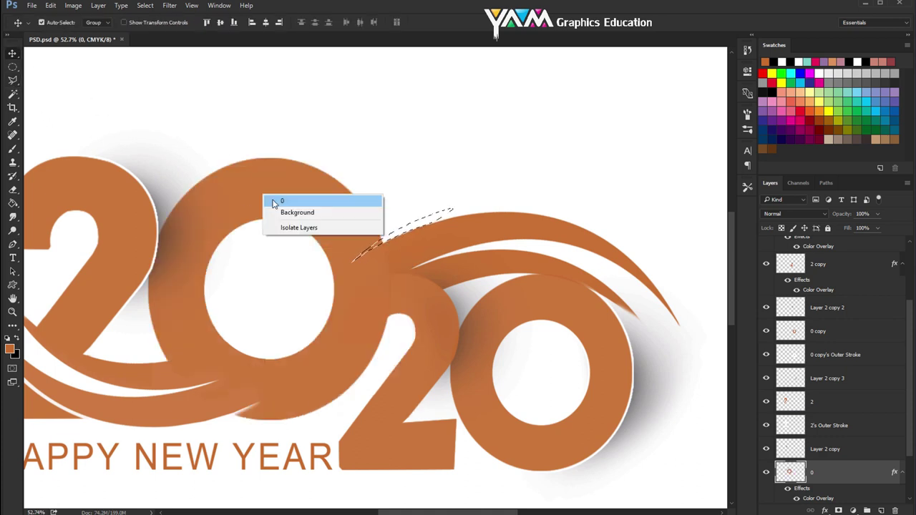
{"action": "left_click", "coordinate": [273, 201]}
{"action": "key", "text": "Delete"}
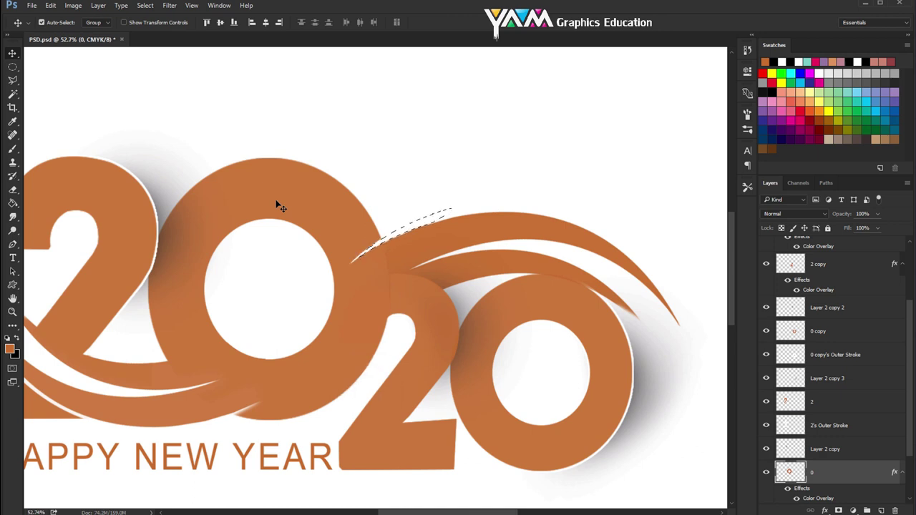
- Clear the selected area on Layer 1 copy 3, then drop the selection
{"action": "right_click", "coordinate": [544, 237]}
{"action": "key", "text": "Delete"}
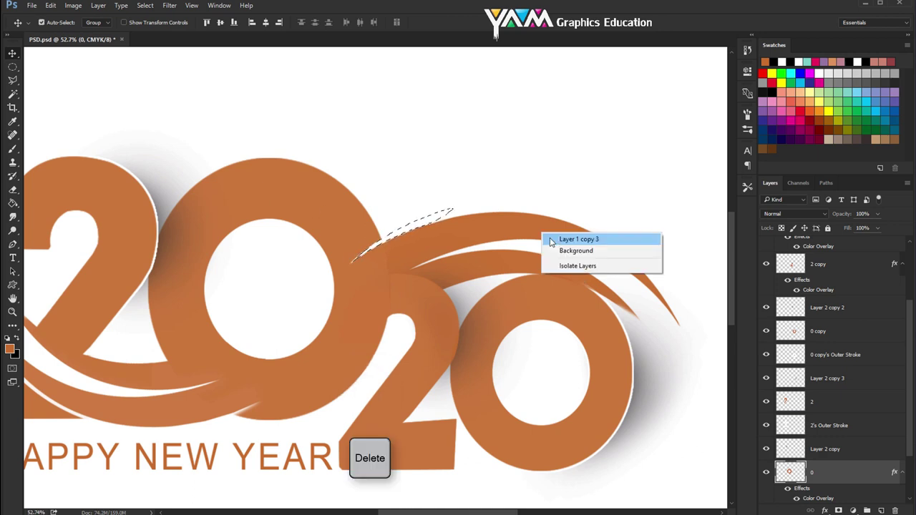
{"action": "left_click", "coordinate": [551, 240]}
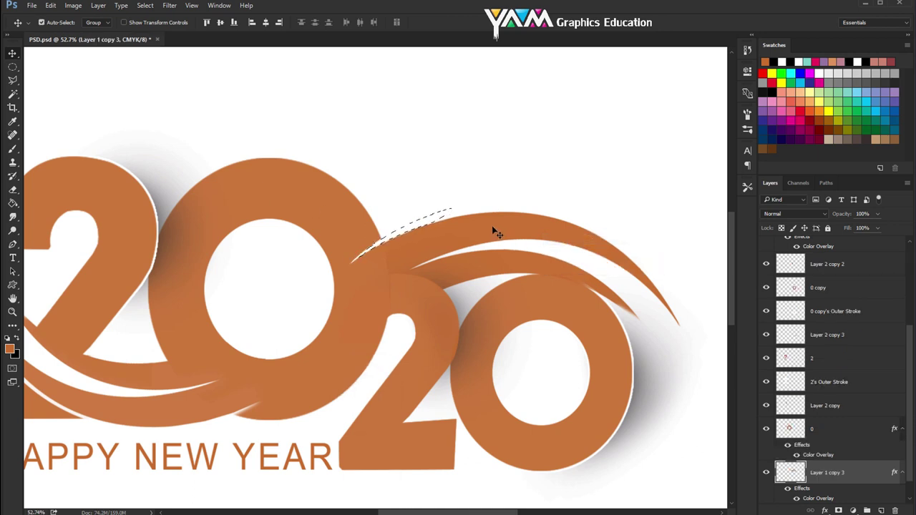
{"action": "key", "text": "ctrl+d"}
- Scroll through the document and briefly hide the swoosh layer to check it
{"action": "scroll", "coordinate": [438, 224], "scroll_direction": "down", "scroll_amount": 2}
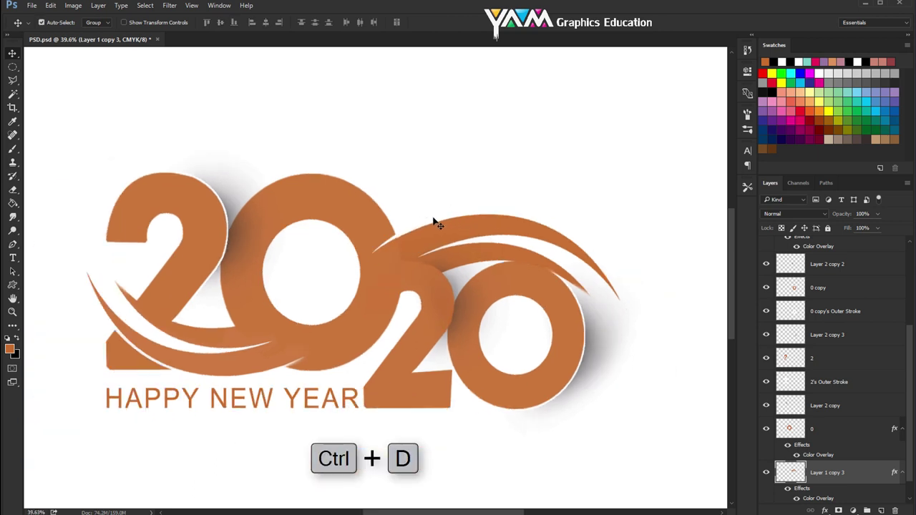
{"action": "scroll", "coordinate": [433, 222], "scroll_direction": "down", "scroll_amount": 2}
{"action": "scroll", "coordinate": [505, 213], "scroll_direction": "down", "scroll_amount": 1}
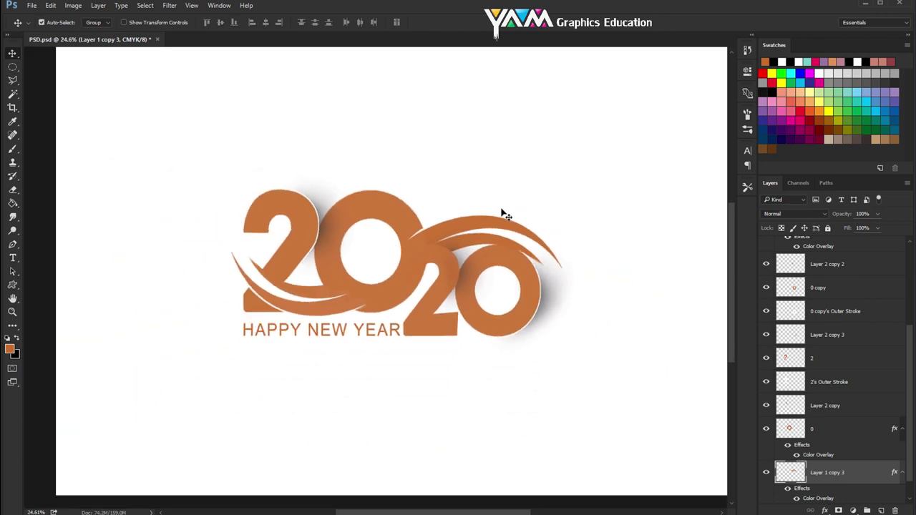
{"action": "scroll", "coordinate": [495, 208], "scroll_direction": "down", "scroll_amount": 1}
{"action": "scroll", "coordinate": [491, 218], "scroll_direction": "down", "scroll_amount": 1}
{"action": "scroll", "coordinate": [429, 227], "scroll_direction": "down", "scroll_amount": 1}
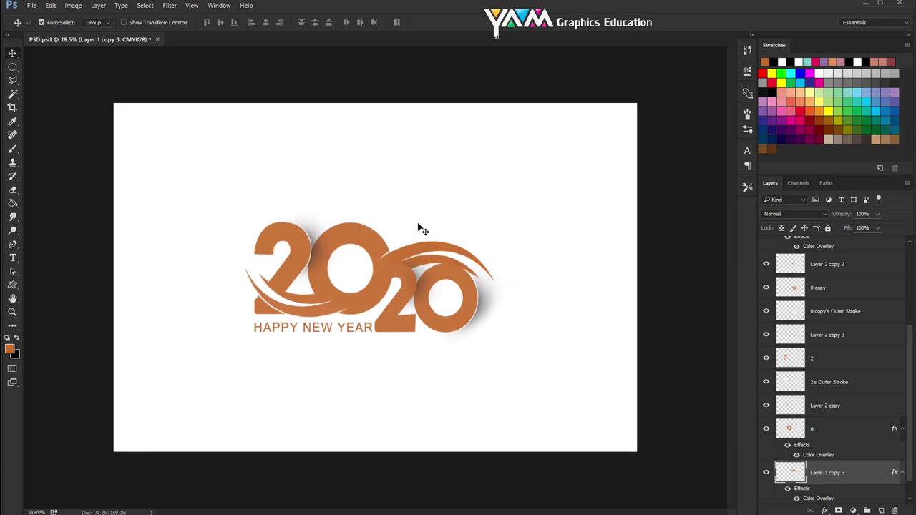
{"action": "scroll", "coordinate": [421, 229], "scroll_direction": "down", "scroll_amount": 1}
{"action": "scroll", "coordinate": [401, 260], "scroll_direction": "up", "scroll_amount": 1}
{"action": "scroll", "coordinate": [398, 263], "scroll_direction": "up", "scroll_amount": 1}
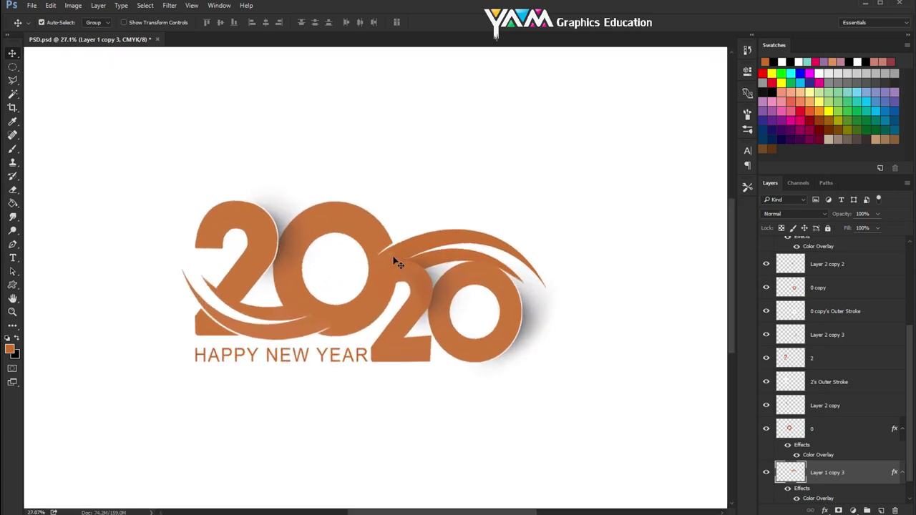
{"action": "scroll", "coordinate": [398, 264], "scroll_direction": "up", "scroll_amount": 1}
{"action": "scroll", "coordinate": [396, 263], "scroll_direction": "up", "scroll_amount": 1}
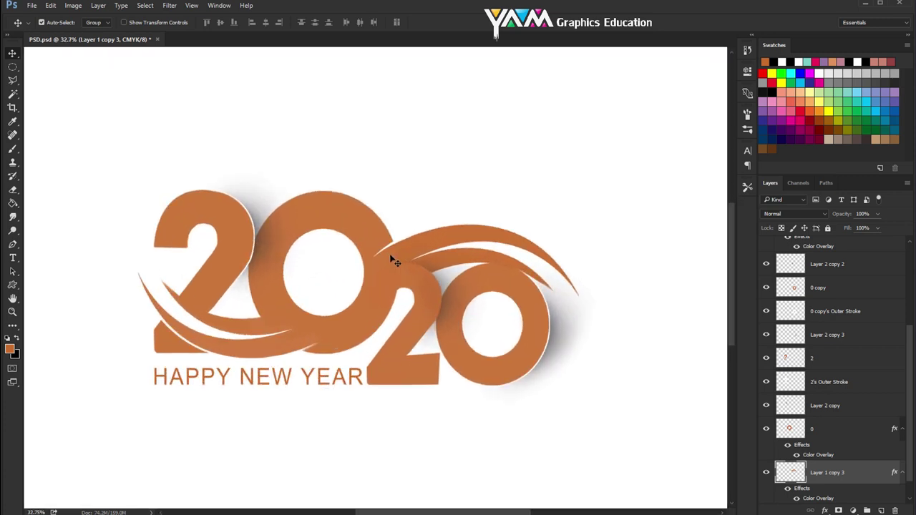
{"action": "scroll", "coordinate": [391, 259], "scroll_direction": "up", "scroll_amount": 2}
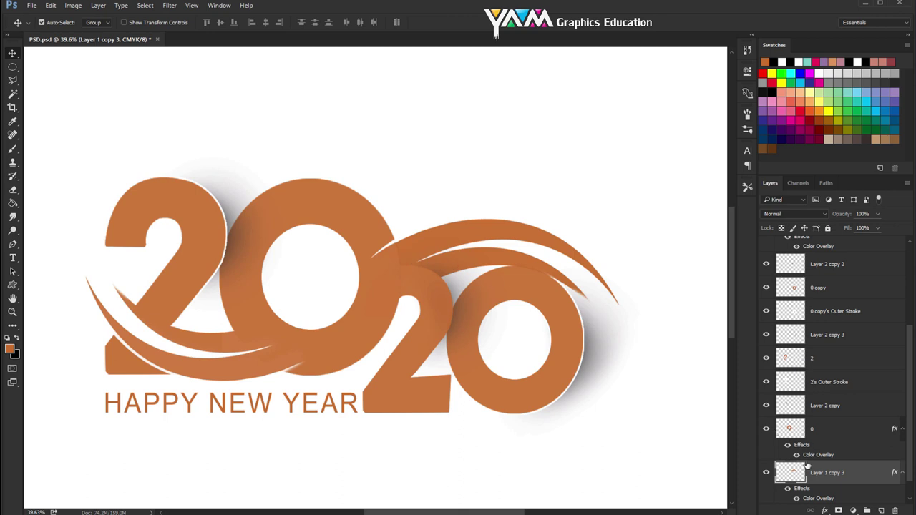
{"action": "left_click", "coordinate": [765, 473]}
- Nudge the swoosh layer (Layer 1 copy 3) up one step with the Up arrow
{"action": "key", "text": "Up"}
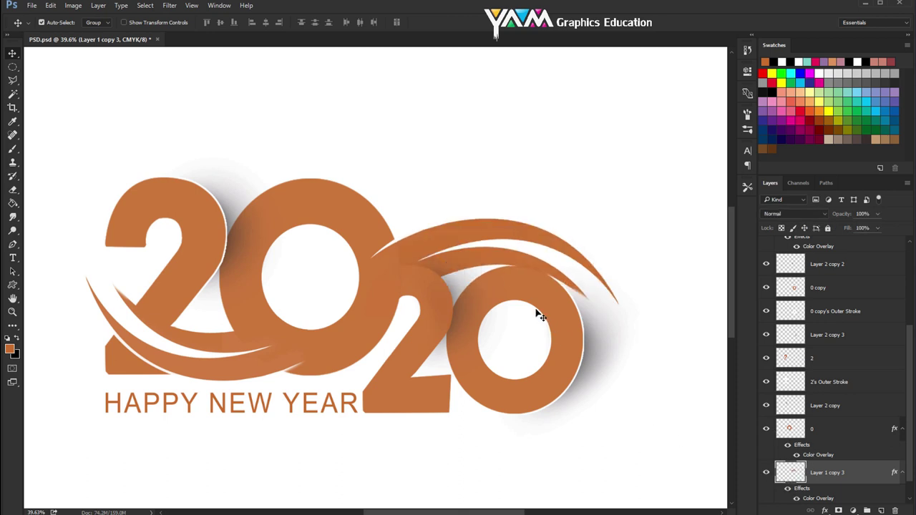
{"action": "scroll", "coordinate": [518, 281], "scroll_direction": "down", "scroll_amount": 1}
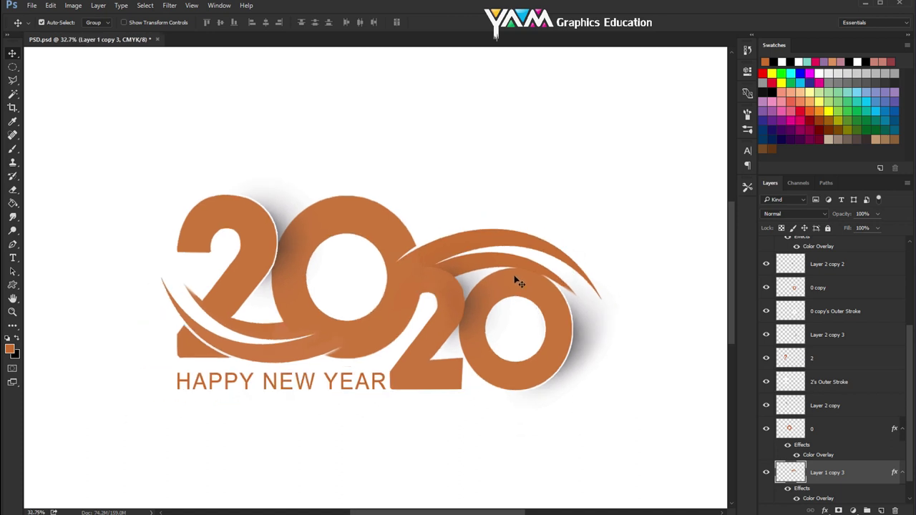
{"action": "scroll", "coordinate": [518, 281], "scroll_direction": "down", "scroll_amount": 1}
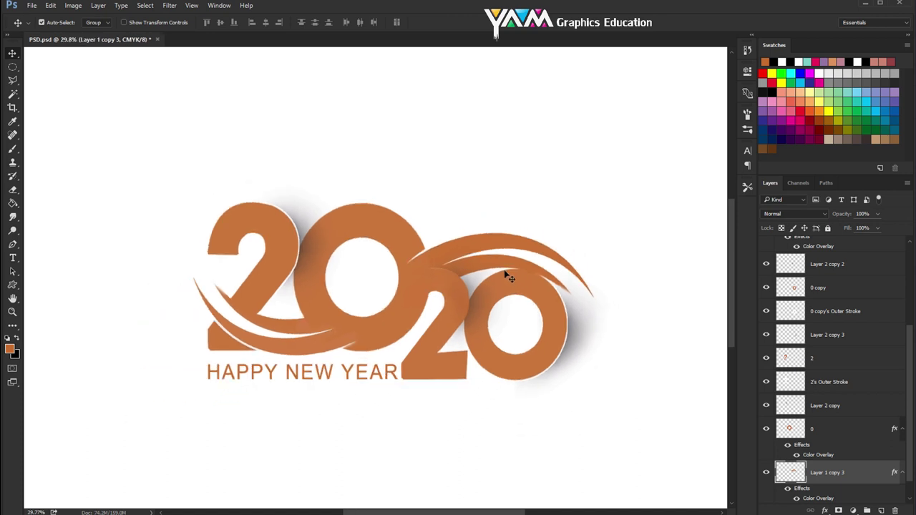
{"action": "scroll", "coordinate": [505, 275], "scroll_direction": "up", "scroll_amount": 1}
{"action": "scroll", "coordinate": [504, 272], "scroll_direction": "up", "scroll_amount": 1}
{"action": "scroll", "coordinate": [505, 273], "scroll_direction": "up", "scroll_amount": 1}
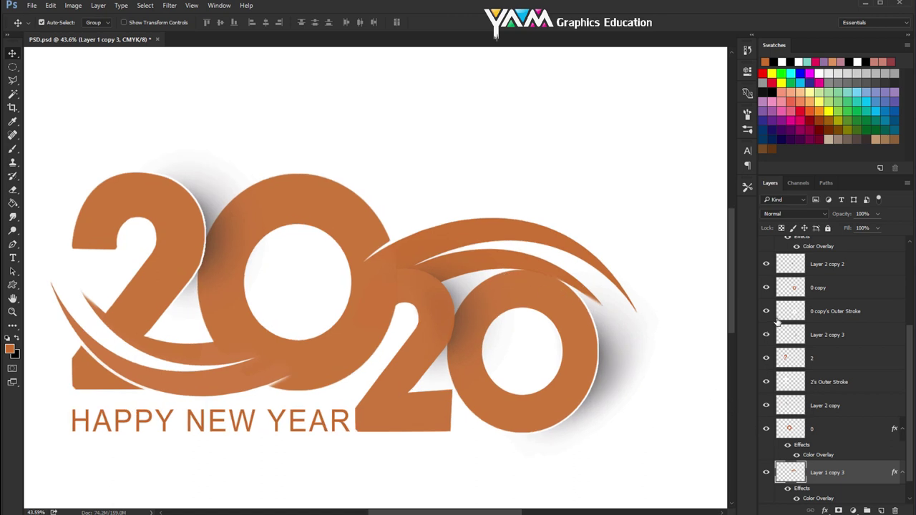
{"action": "left_click", "coordinate": [767, 405]}
{"action": "left_click", "coordinate": [766, 312]}
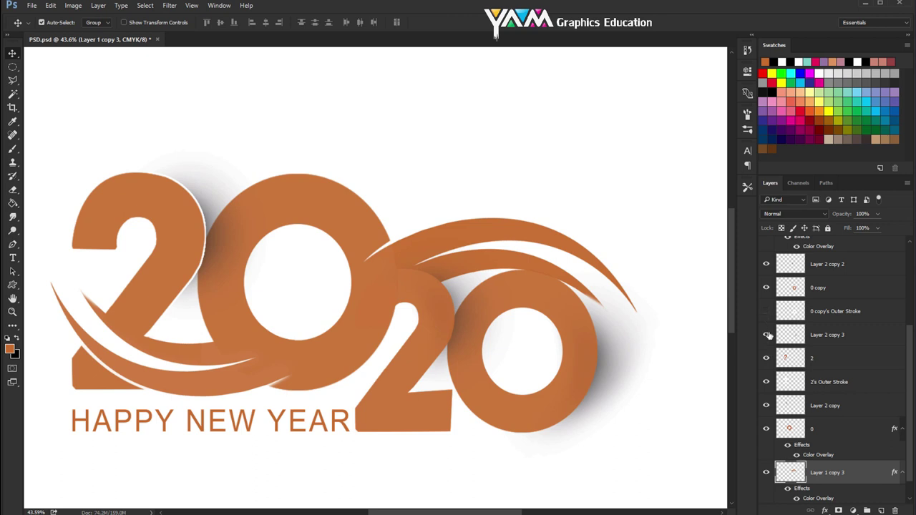
{"action": "left_click", "coordinate": [767, 311]}
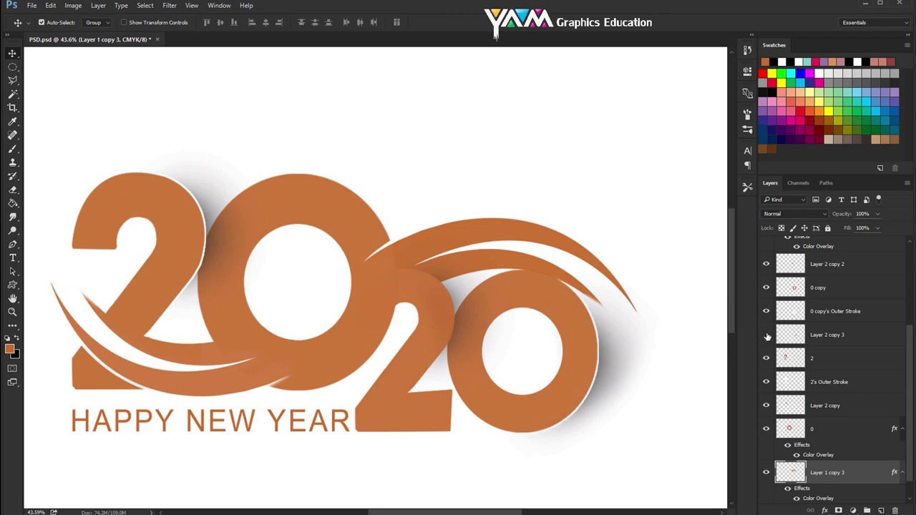
{"action": "left_click", "coordinate": [766, 334]}
{"action": "right_click", "coordinate": [407, 265]}
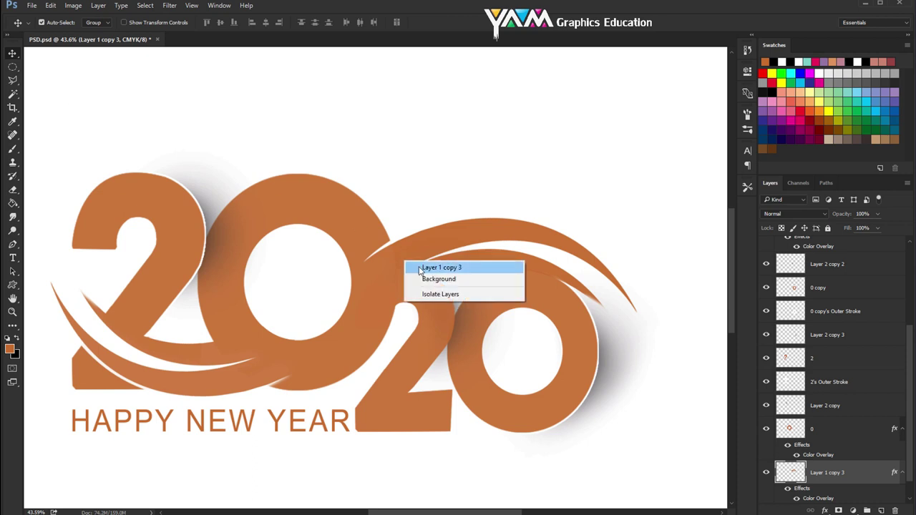
{"action": "left_click", "coordinate": [422, 267]}
{"action": "scroll", "coordinate": [849, 448], "scroll_direction": "down", "scroll_amount": 2}
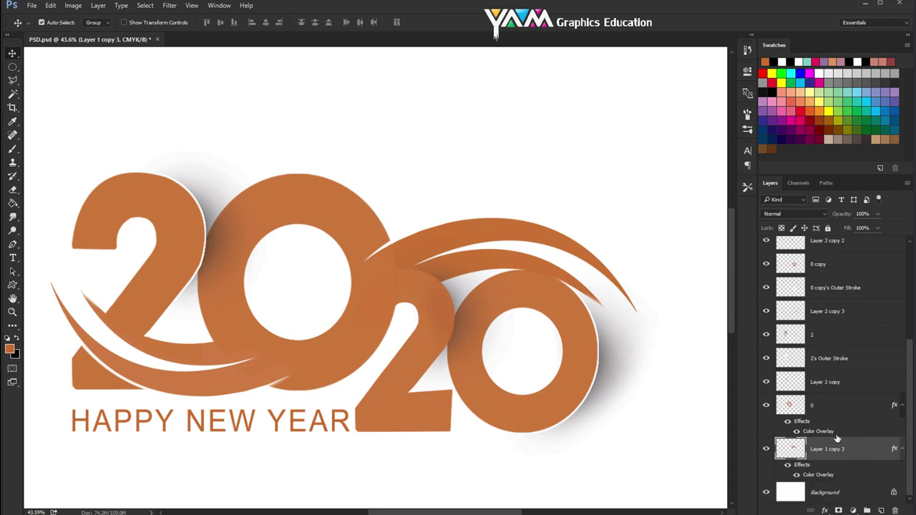
{"action": "left_click", "coordinate": [767, 382]}
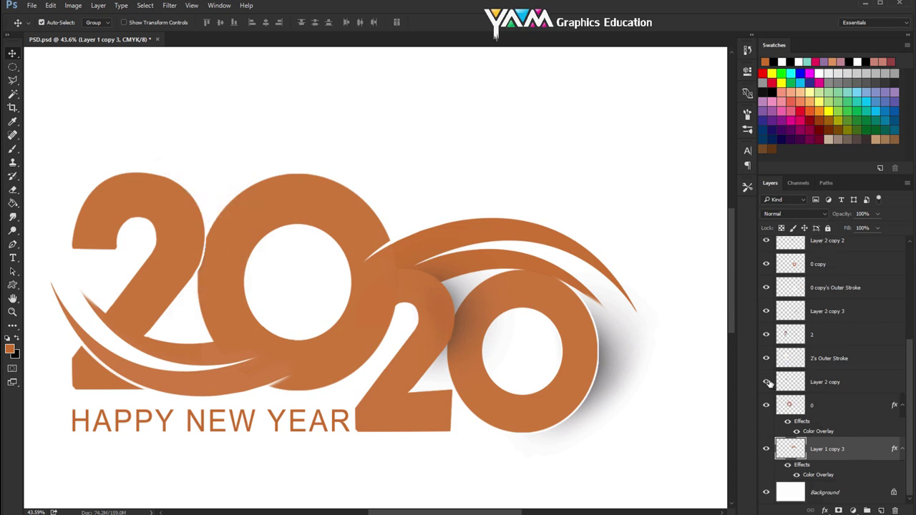
{"action": "left_click", "coordinate": [766, 382]}
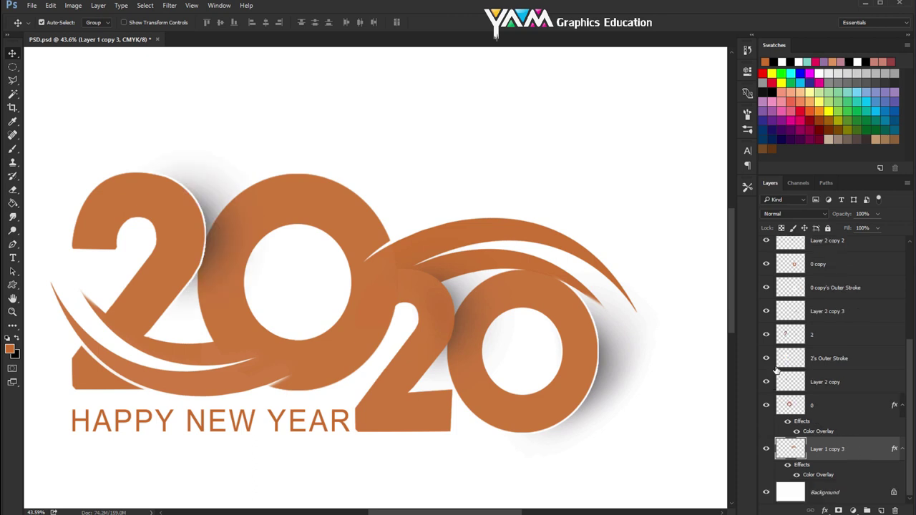
{"action": "left_click", "coordinate": [767, 311]}
{"action": "scroll", "coordinate": [823, 324], "scroll_direction": "up", "scroll_amount": 3}
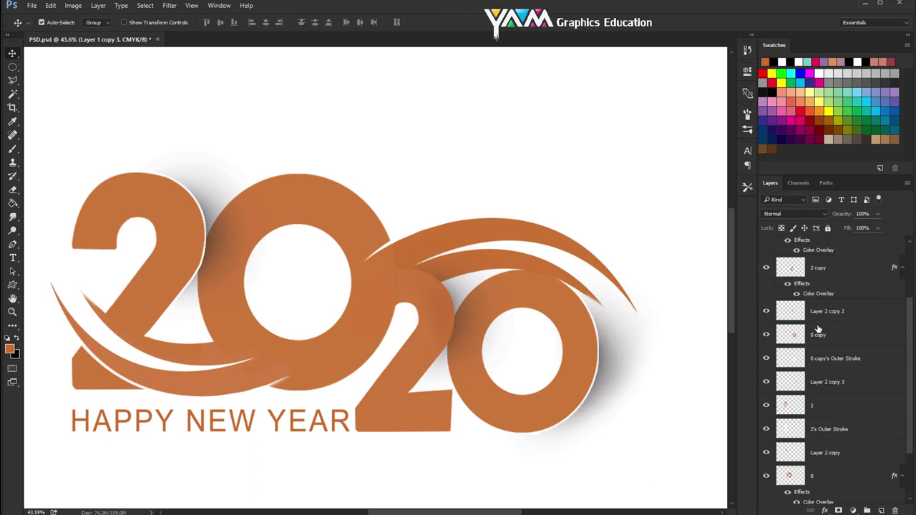
- Make Layer 2 copy 2, the second 2's shadow, active and switch to a smaller Eraser brush
{"action": "left_click", "coordinate": [768, 312]}
{"action": "left_click", "coordinate": [766, 311]}
{"action": "left_click", "coordinate": [418, 301]}
{"action": "left_click", "coordinate": [13, 192]}
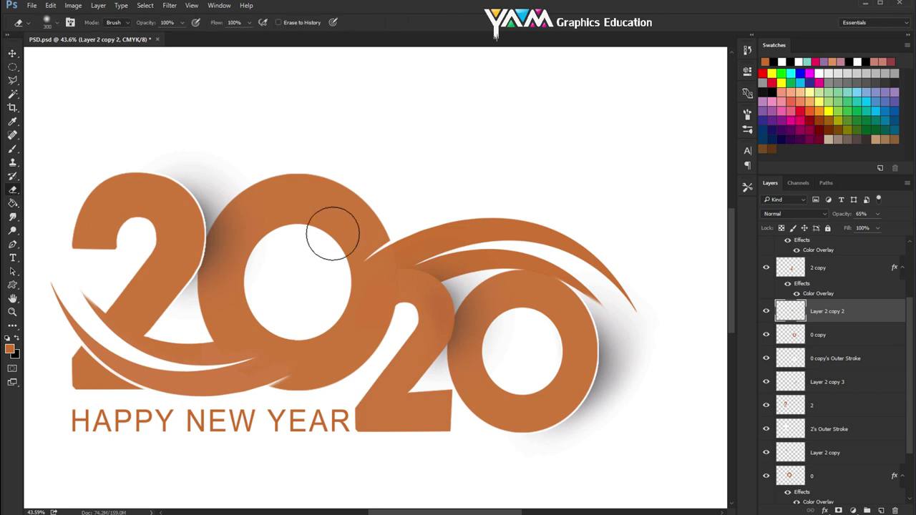
{"action": "scroll", "coordinate": [397, 242], "scroll_direction": "up", "scroll_amount": 1}
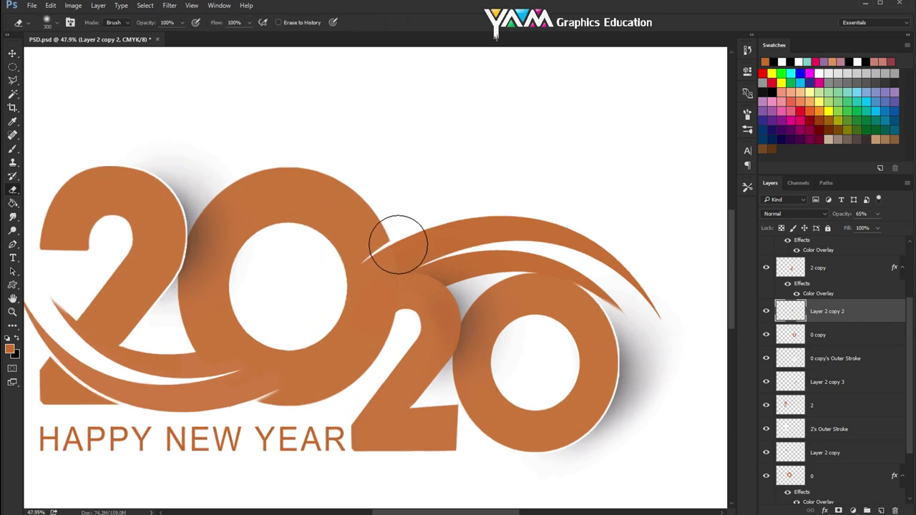
{"action": "key", "text": "bracketleft"}
{"action": "key", "text": "bracketleft"}
{"action": "key", "text": "bracketleft"}
{"action": "key", "text": "bracketleft"}
{"action": "key", "text": "bracketleft"}
{"action": "key", "text": "bracketleft"}
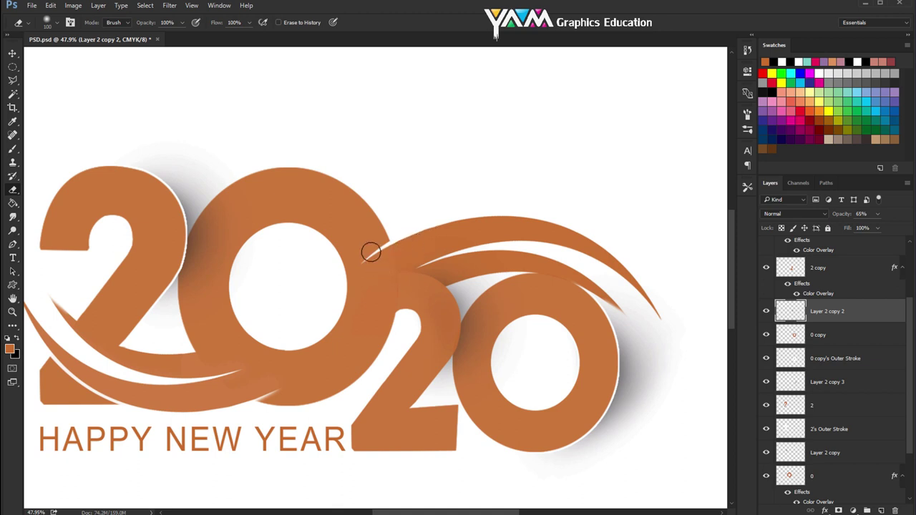
{"action": "scroll", "coordinate": [371, 252], "scroll_direction": "down", "scroll_amount": 1}
{"action": "scroll", "coordinate": [358, 247], "scroll_direction": "down", "scroll_amount": 1}
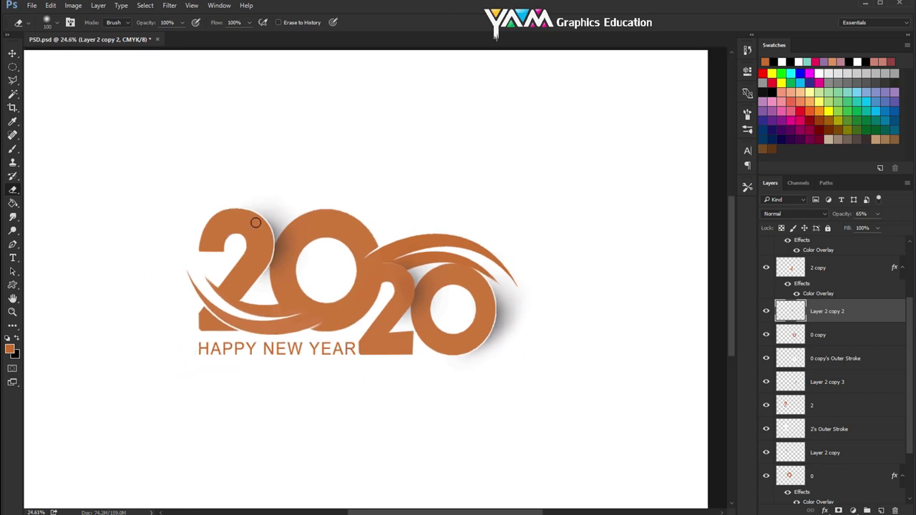
{"action": "left_click", "coordinate": [12, 53]}
{"action": "scroll", "coordinate": [252, 168], "scroll_direction": "down", "scroll_amount": 1}
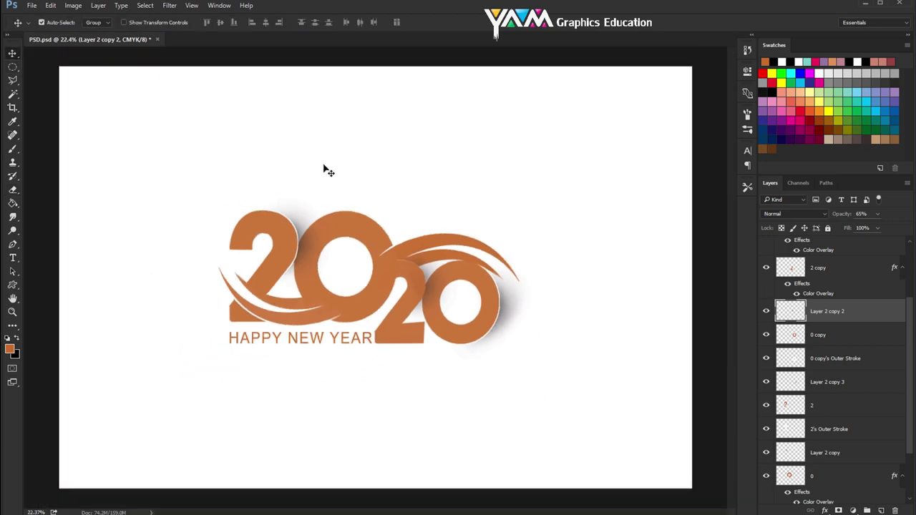
{"action": "scroll", "coordinate": [323, 167], "scroll_direction": "up", "scroll_amount": 1}
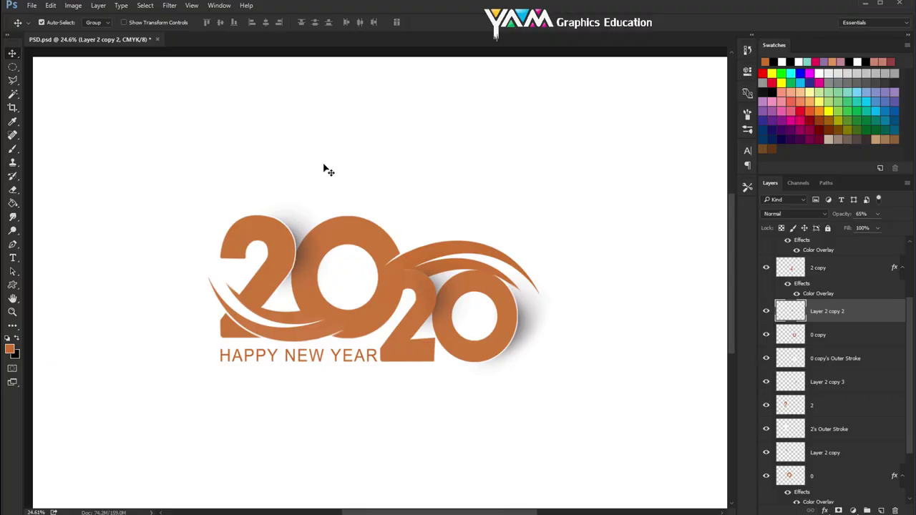